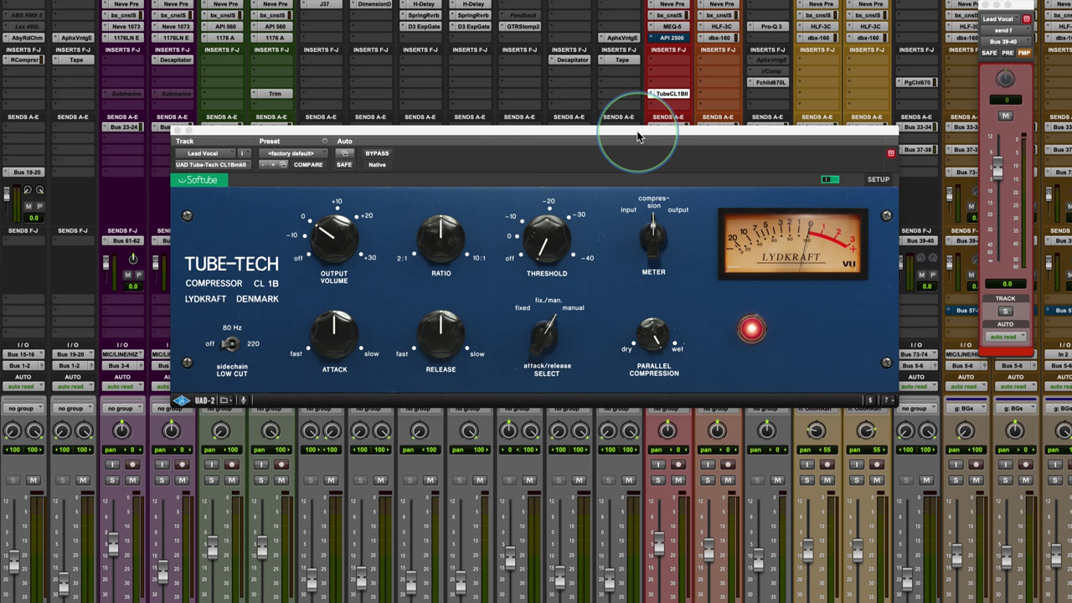
Examine the Tube-Tech compressor's Output Volume, Ratio and Threshold controls
mouse_move(428, 235)
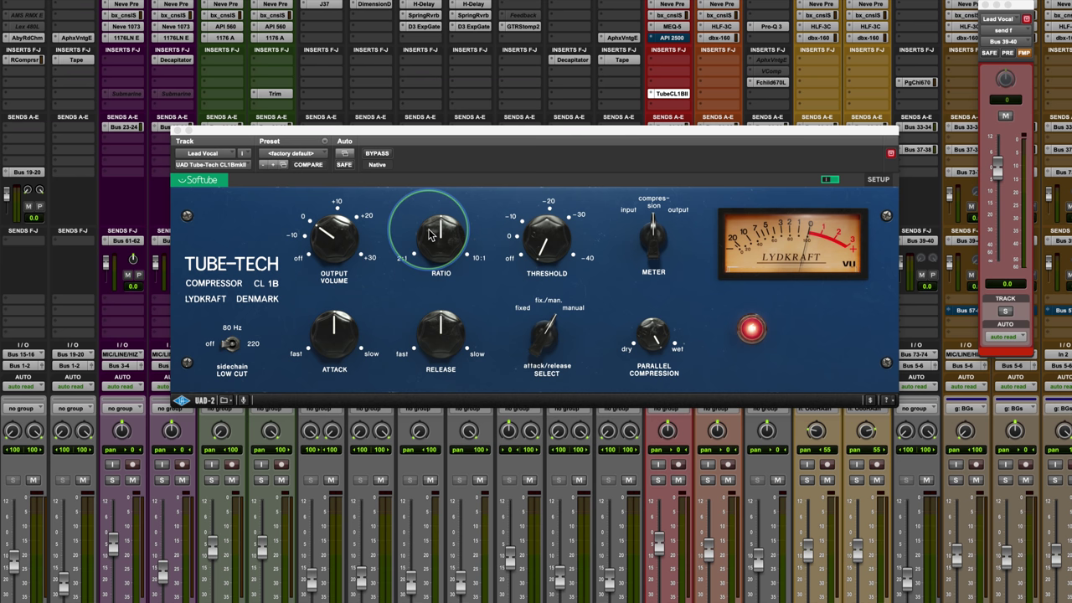
left_click(429, 236)
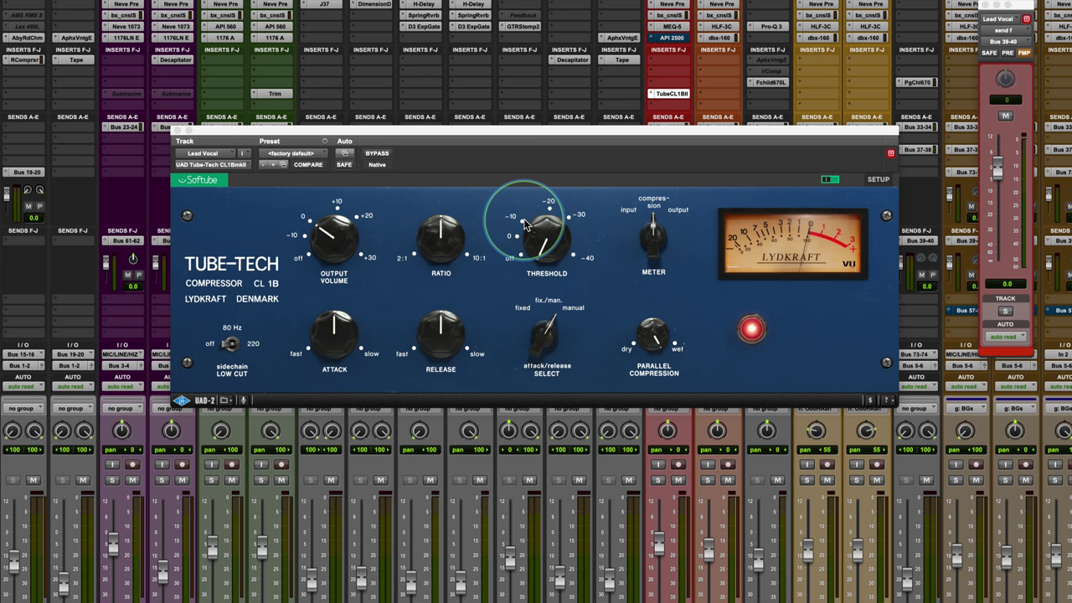
mouse_move(300, 236)
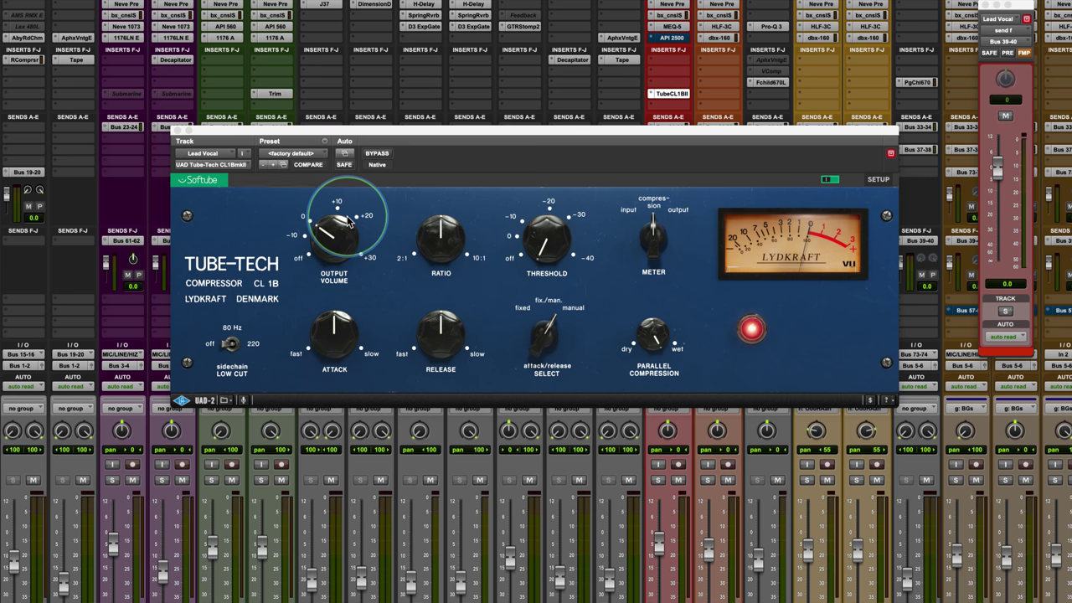
mouse_move(656, 337)
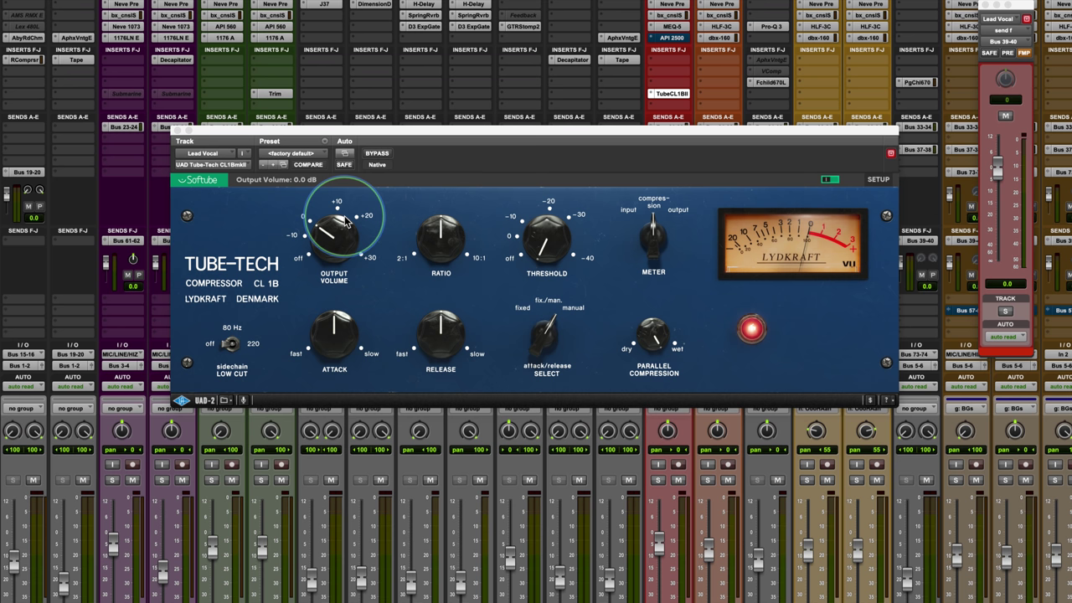
mouse_move(460, 283)
mouse_move(362, 253)
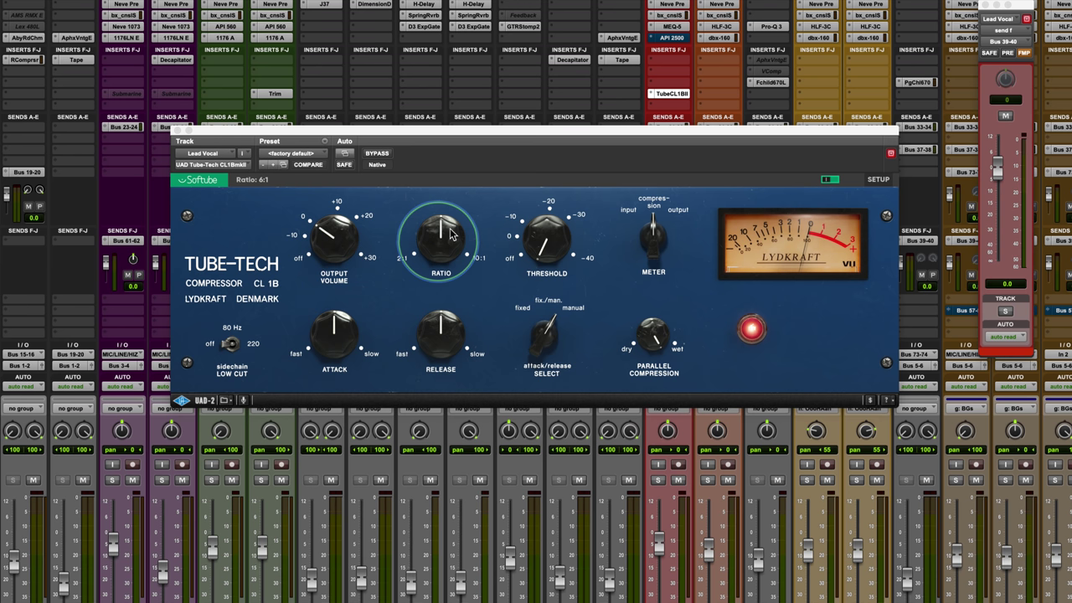
mouse_move(467, 213)
mouse_move(505, 252)
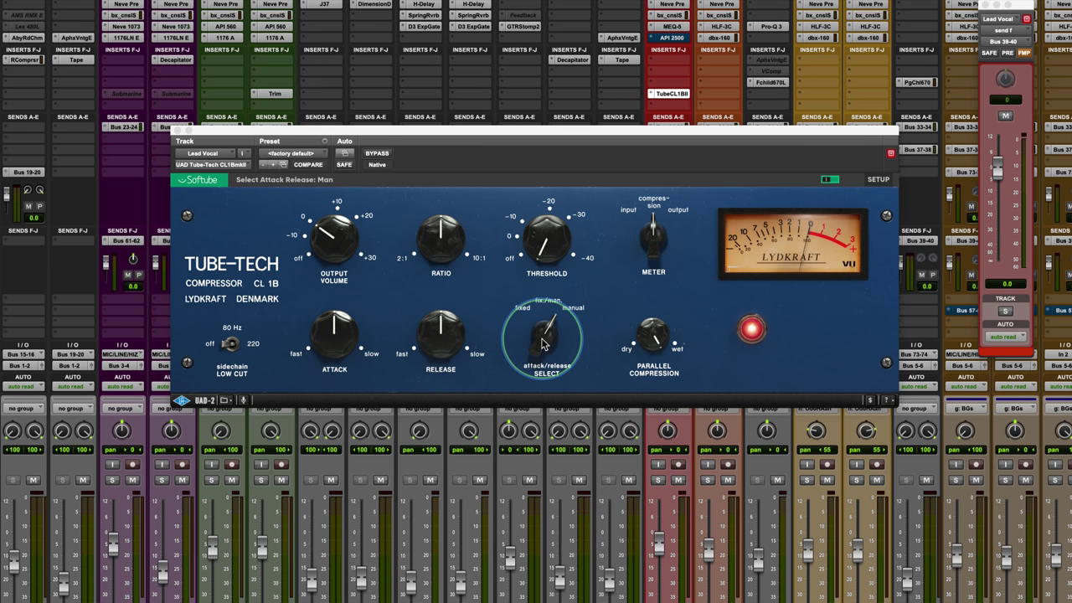
Try the attack/release selector in the fixed position and return it to manual
left_click_drag(542, 353, 534, 371)
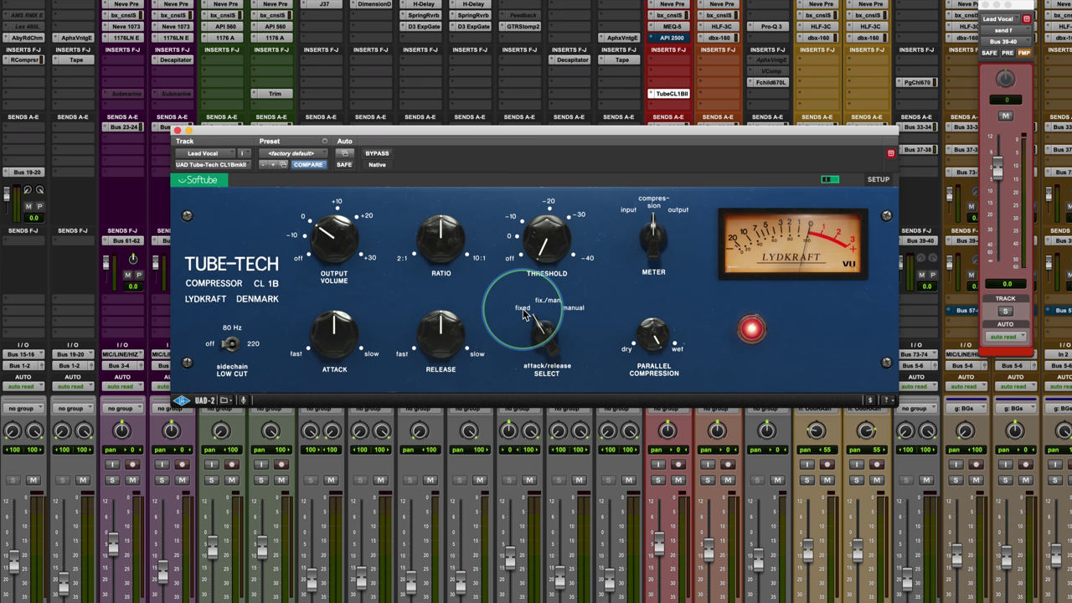
mouse_move(427, 336)
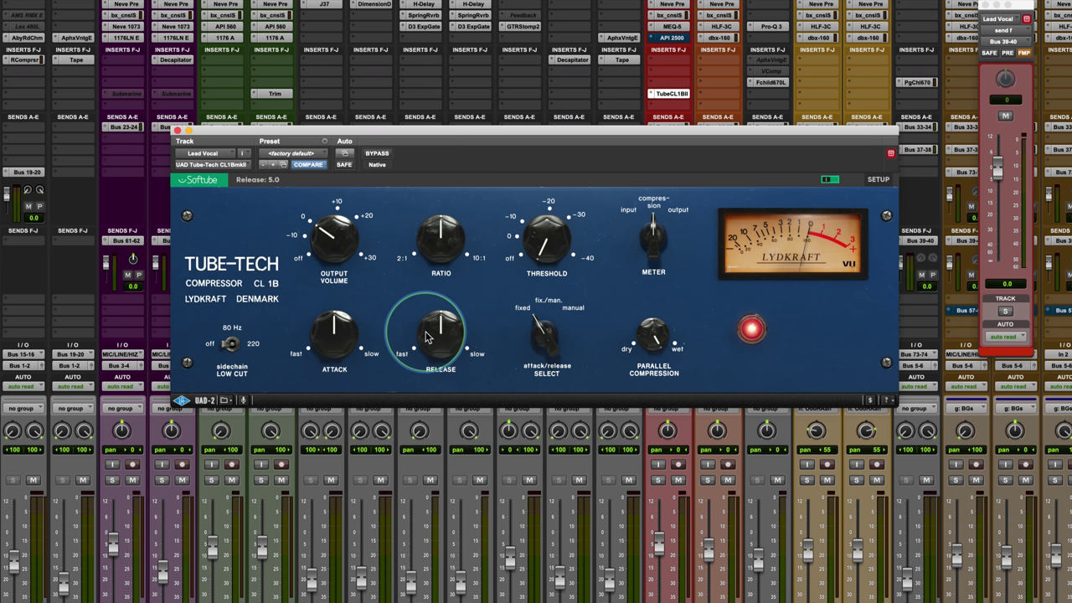
mouse_move(553, 326)
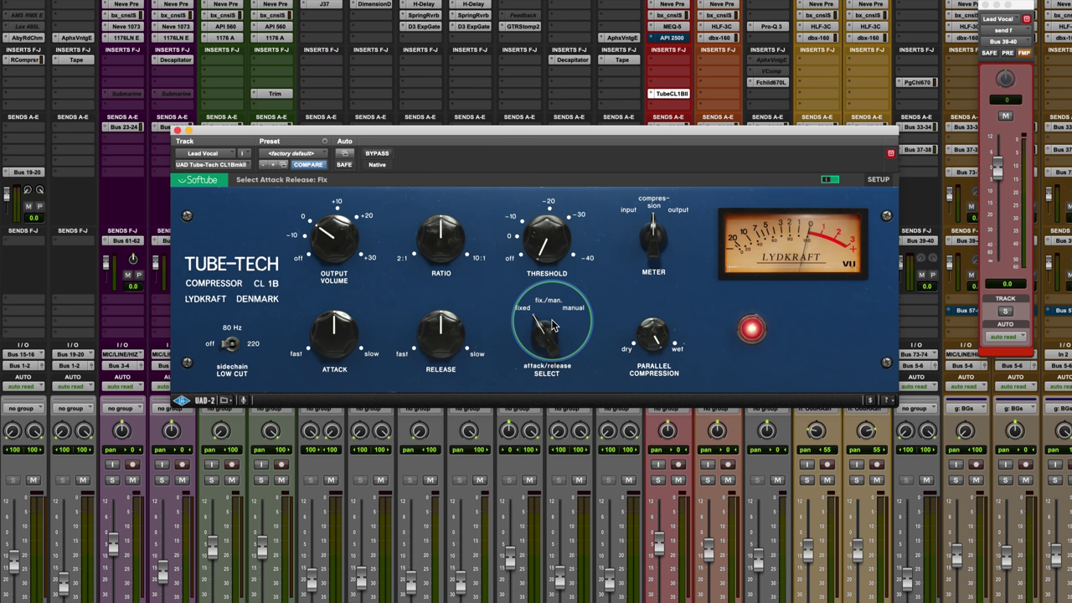
left_click_drag(553, 327, 568, 292)
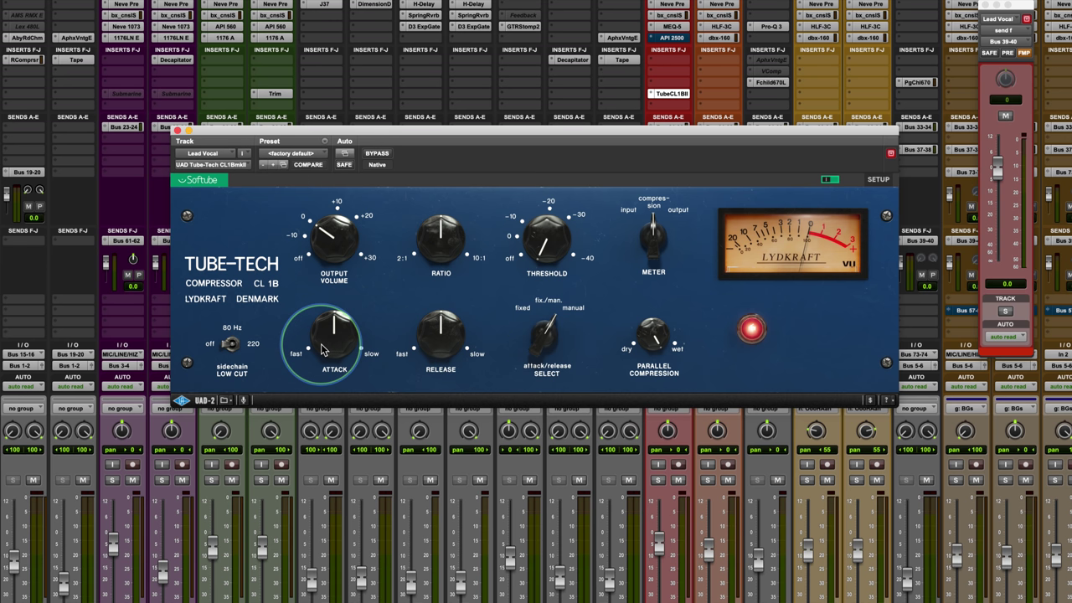
Set the attack/release selector to fix./man. and check the Attack and Release controls
mouse_move(320, 366)
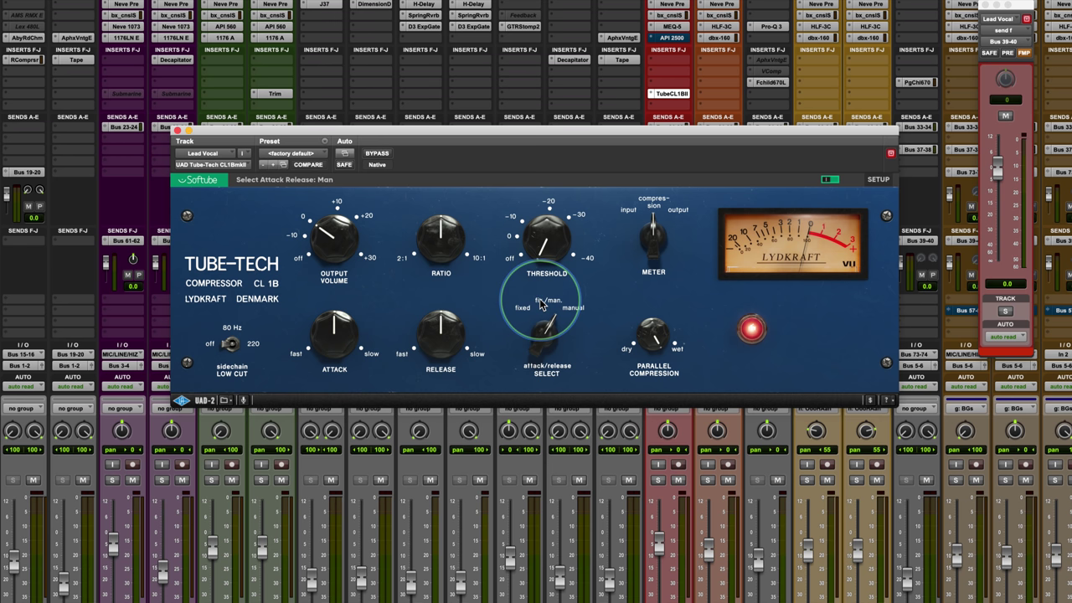
left_click_drag(539, 353, 539, 360)
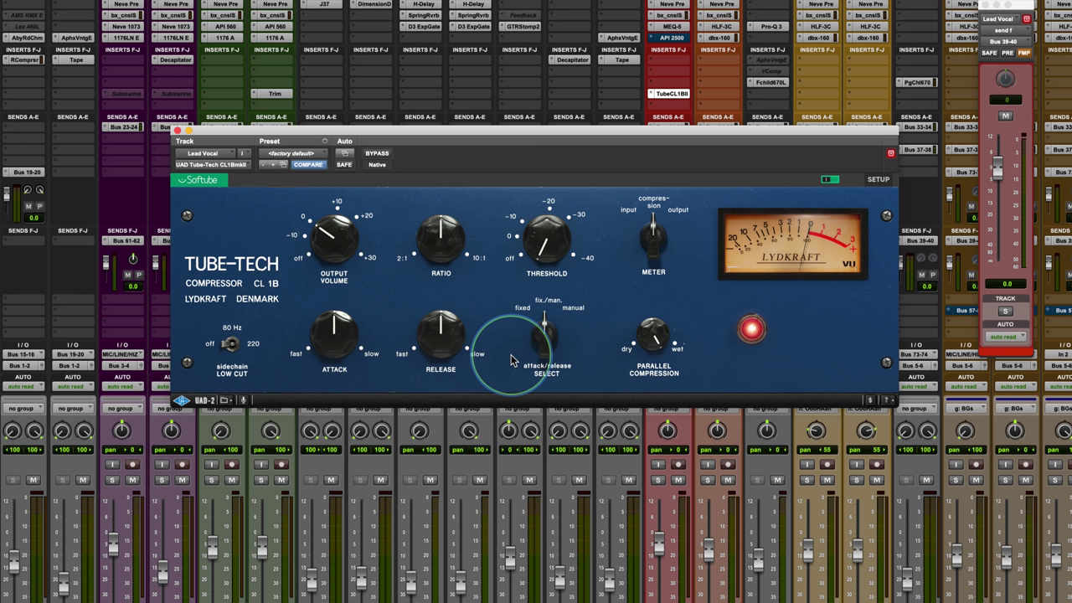
mouse_move(289, 323)
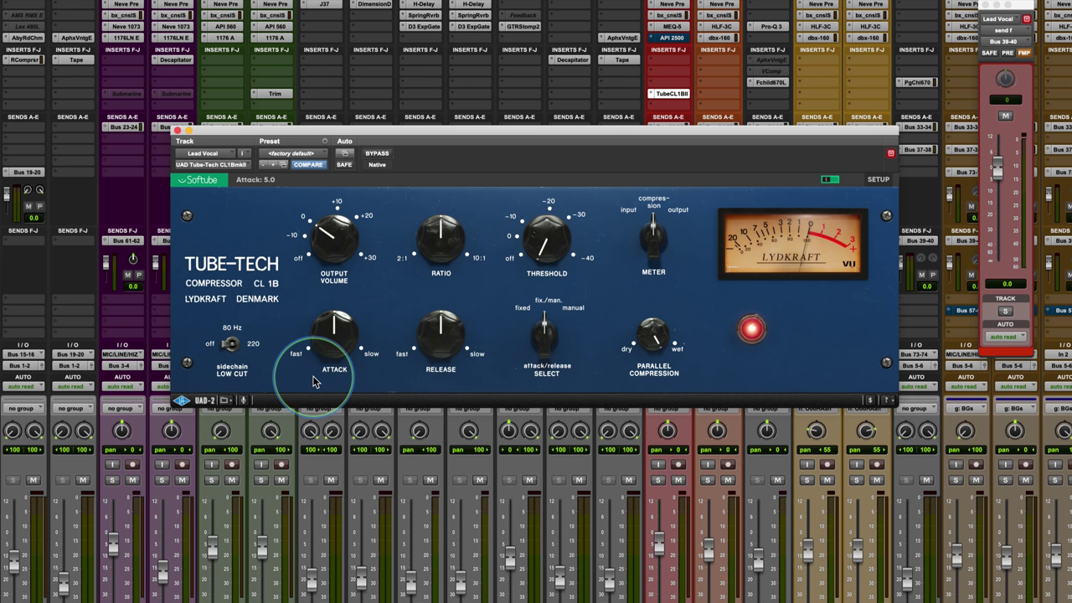
mouse_move(444, 339)
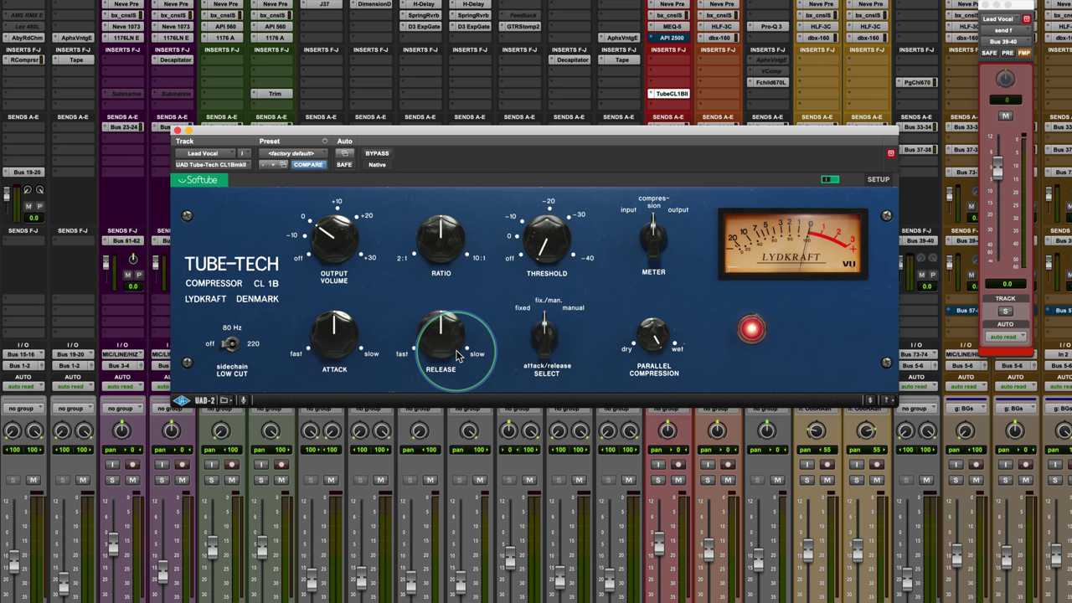
mouse_move(383, 369)
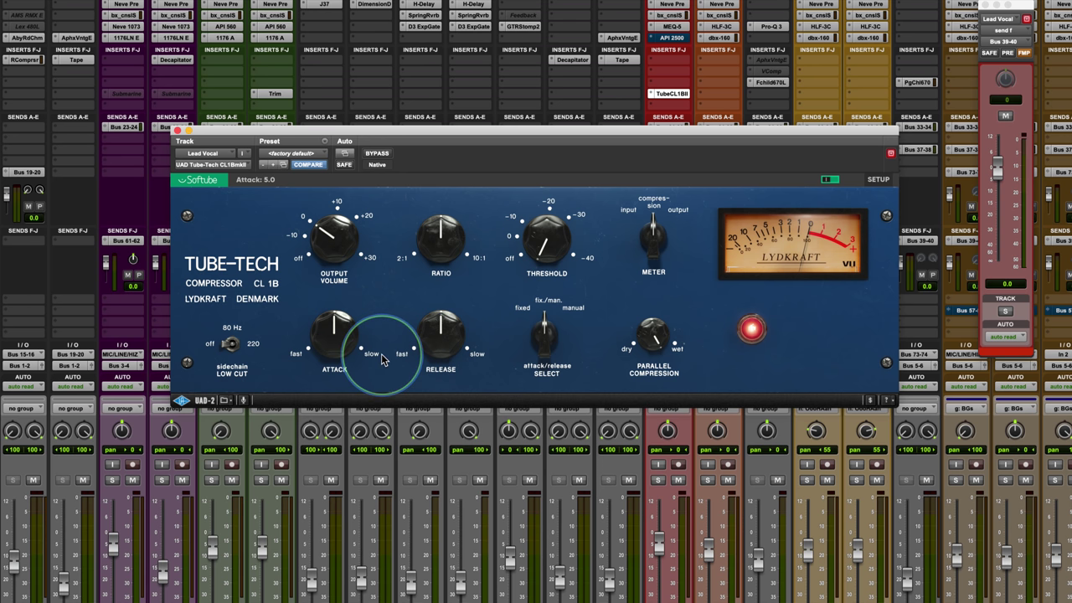
Try the sidechain low cut at 80 Hz and 220 Hz, and return it to off
mouse_move(243, 352)
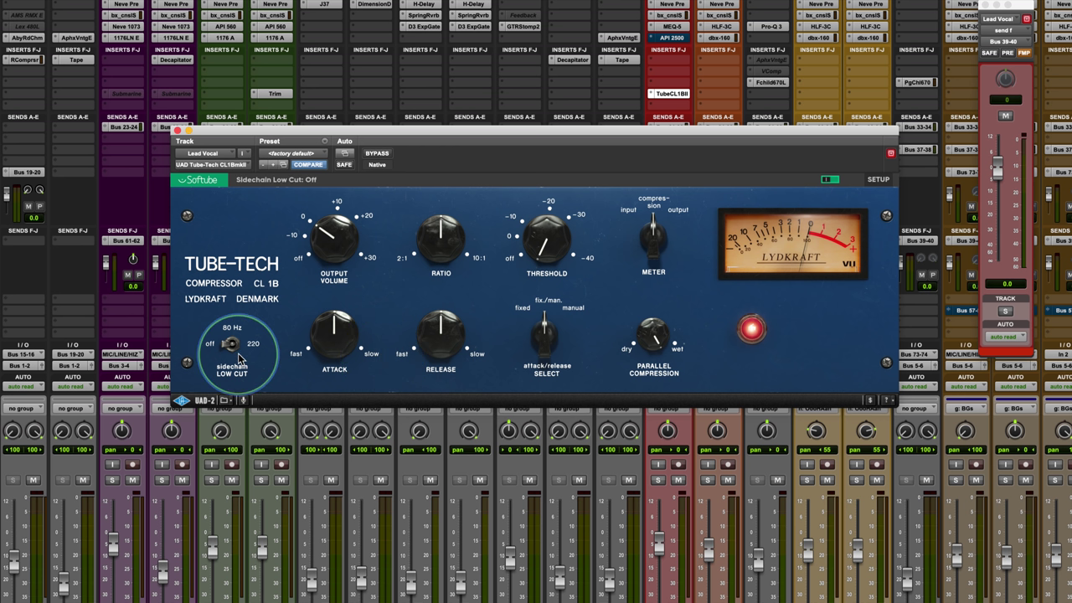
left_click(235, 346)
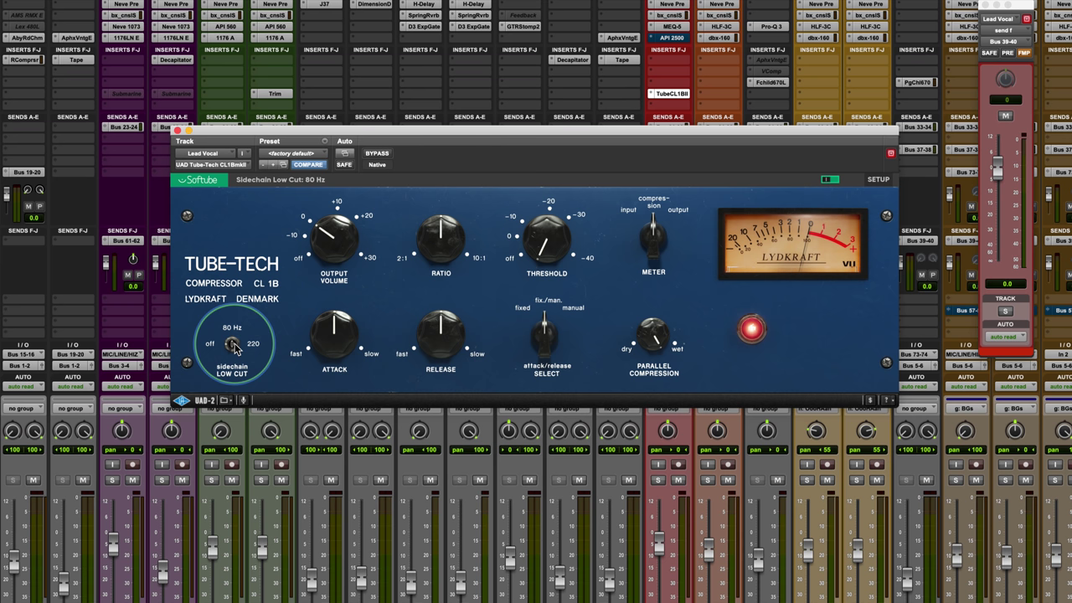
left_click_drag(230, 346, 248, 350)
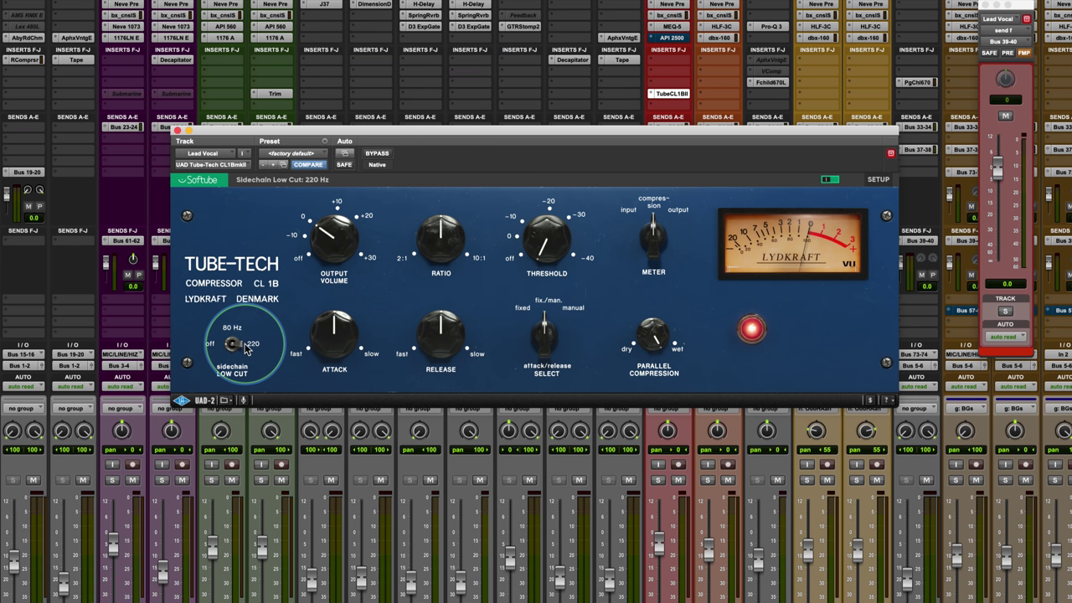
left_click_drag(247, 349, 223, 353)
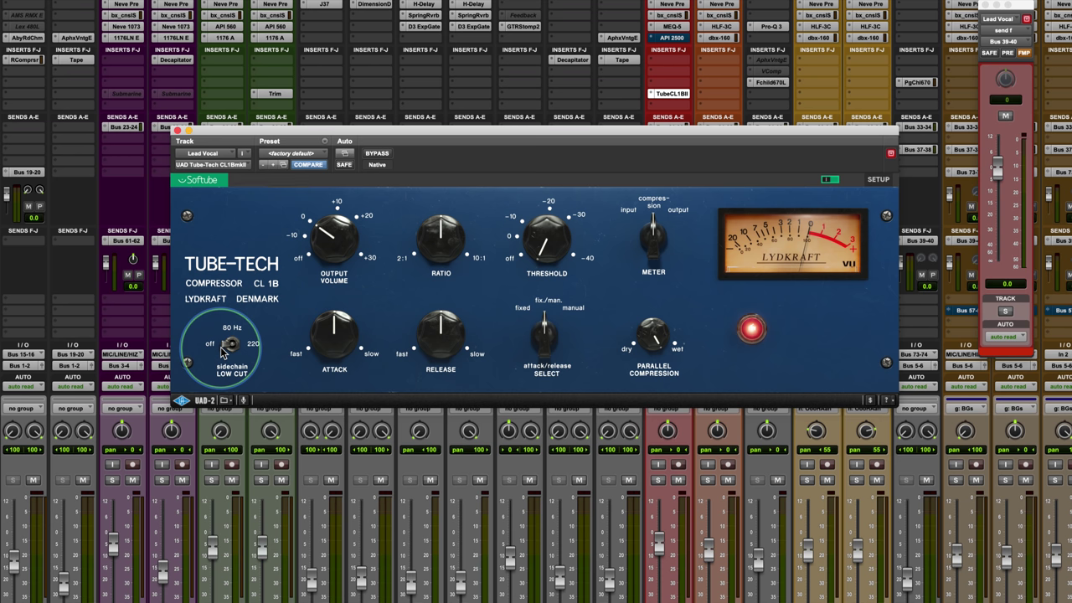
mouse_move(221, 352)
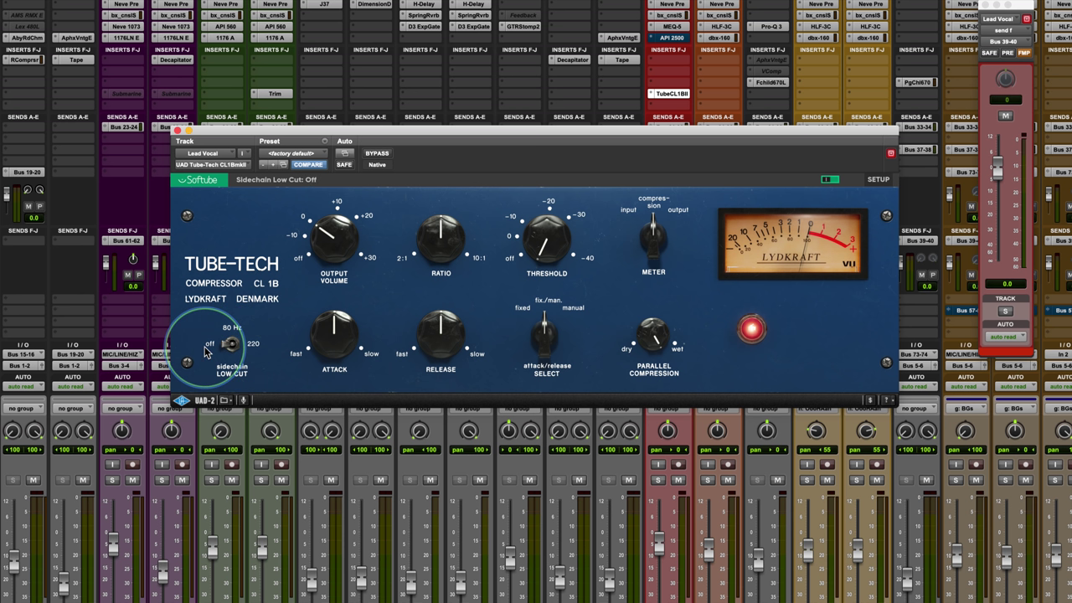
Solo the Lead Vocal track and shift the compressor window slightly to the right
mouse_move(645, 346)
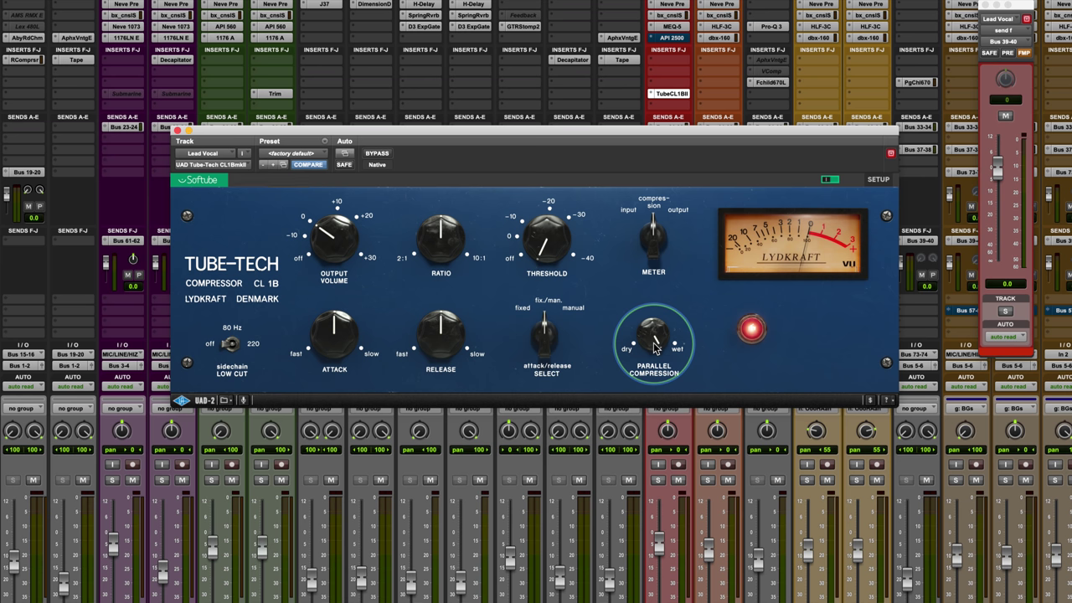
left_click(656, 482)
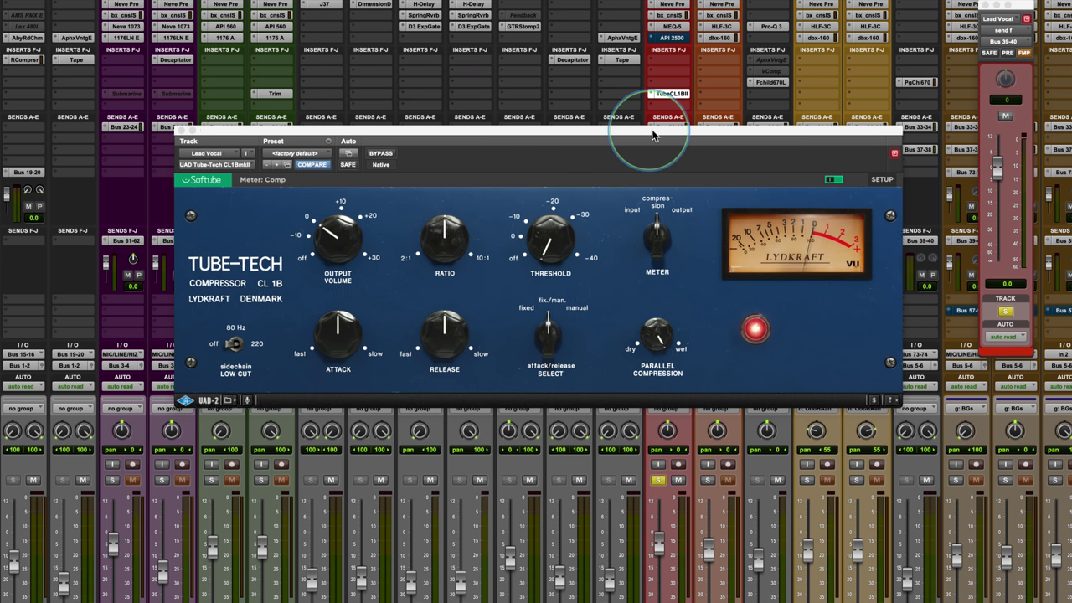
left_click_drag(648, 140, 677, 142)
Set the Output Volume to 2.0 dB and turn the Threshold back to off after a brief test
left_click(355, 241)
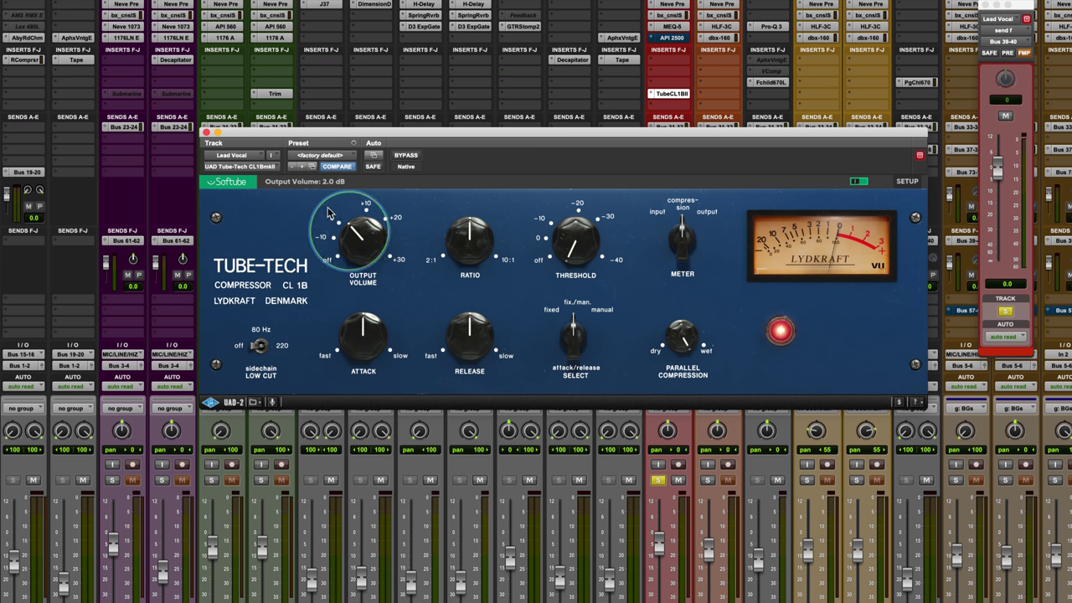
mouse_move(593, 238)
left_mouse_down()
mouse_move(593, 217)
mouse_move(591, 236)
left_mouse_up()
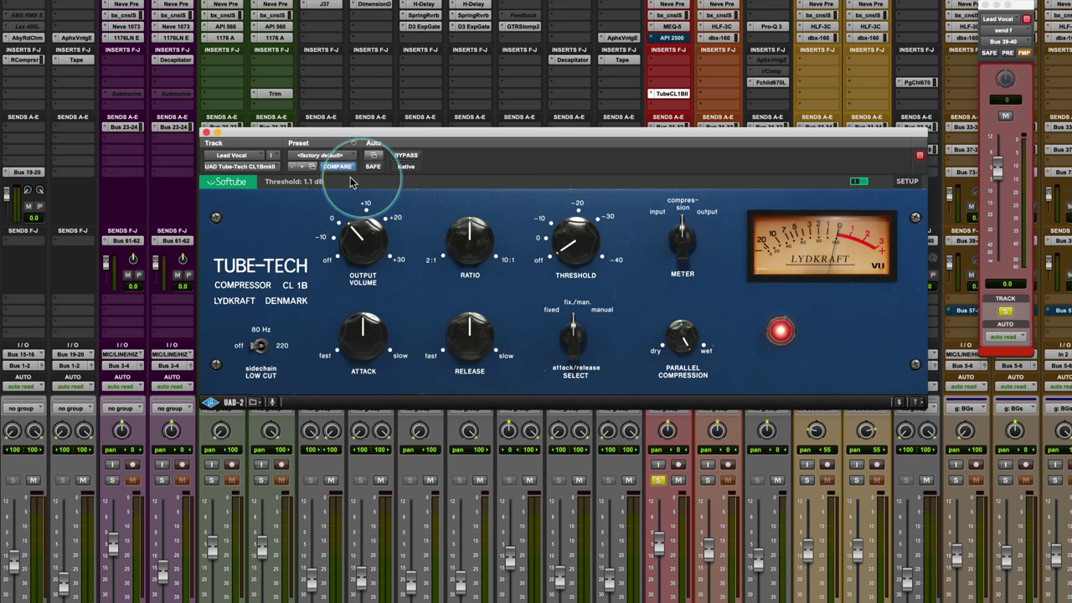
left_click_drag(577, 241, 584, 277)
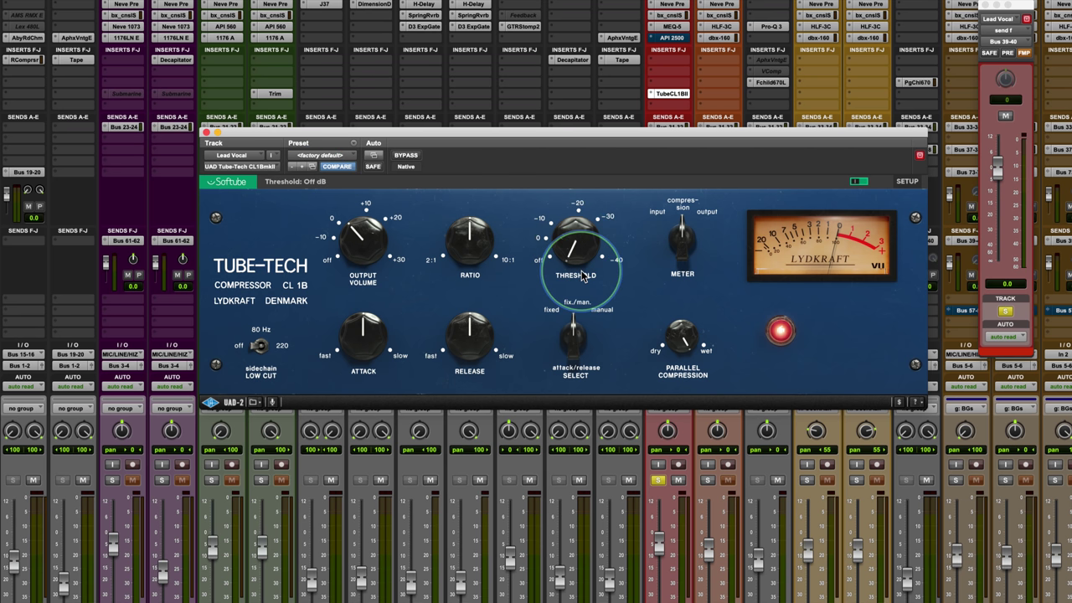
Switch the attack/release selector to fixed and lower the Threshold to about -10 dB while the vocal plays
left_click(573, 356)
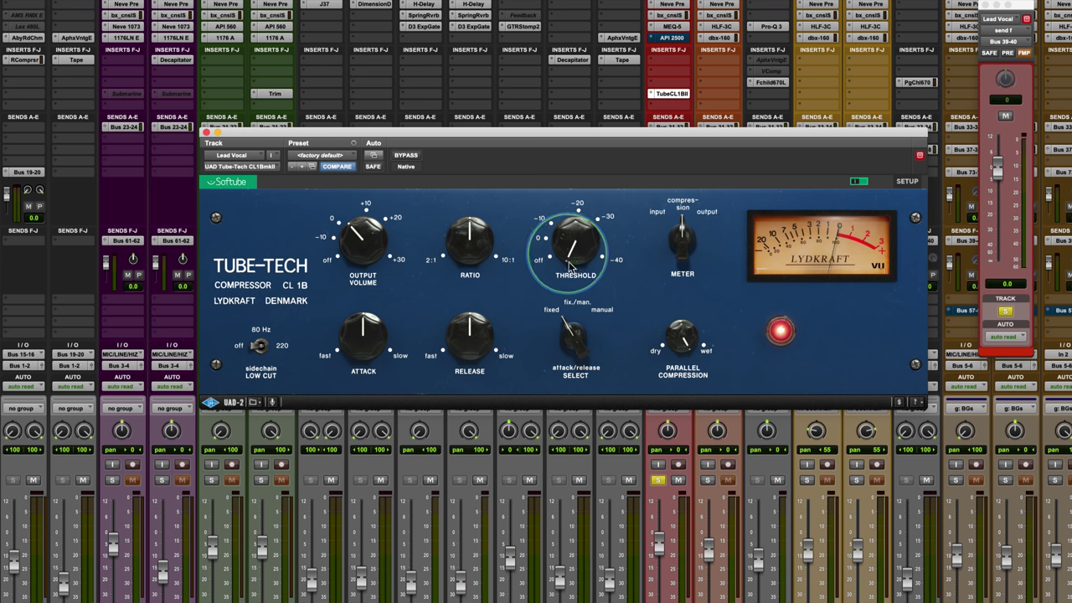
left_click_drag(575, 234, 566, 198)
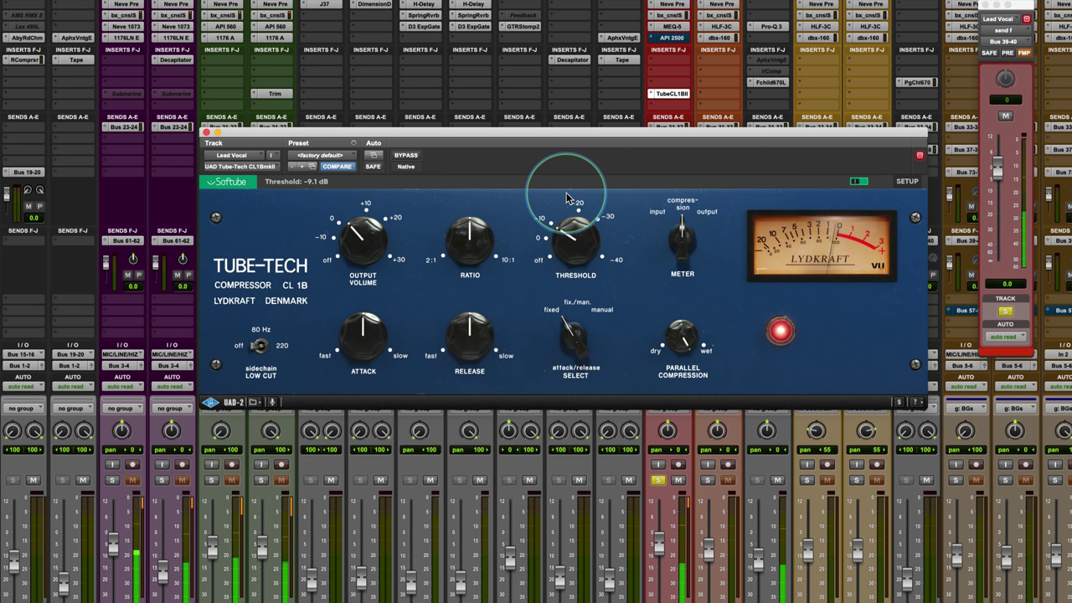
left_click_drag(566, 198, 568, 196)
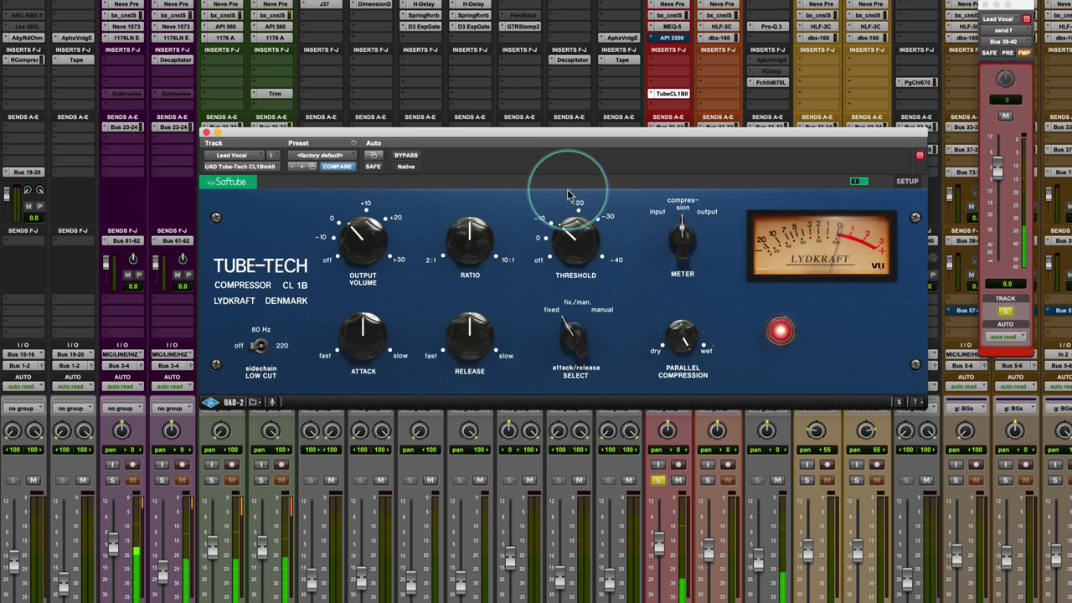
Set the compressor's Ratio to 2:1
left_click(476, 234)
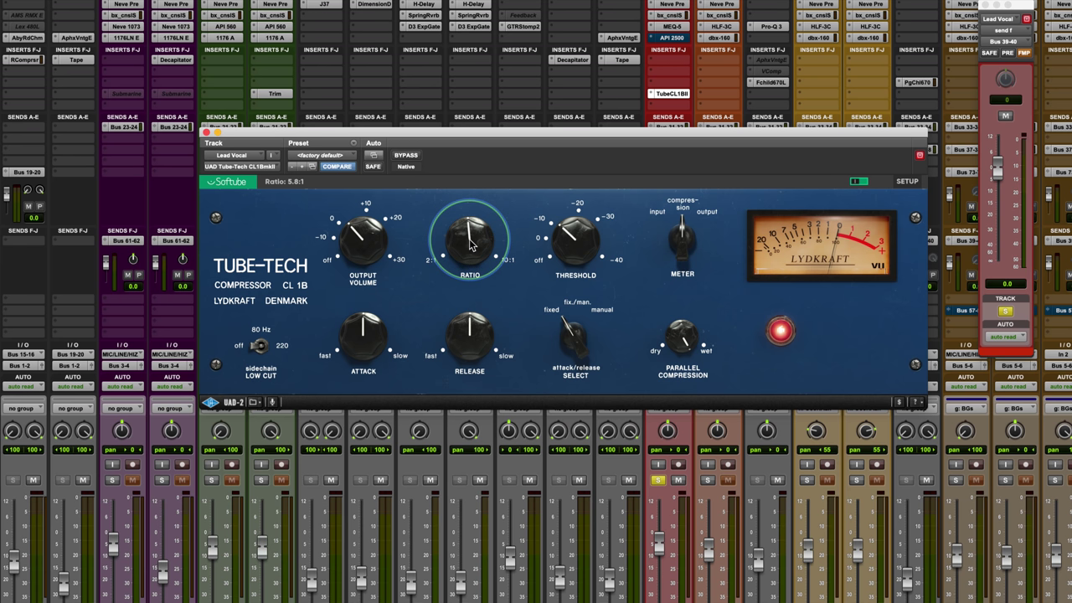
mouse_move(471, 242)
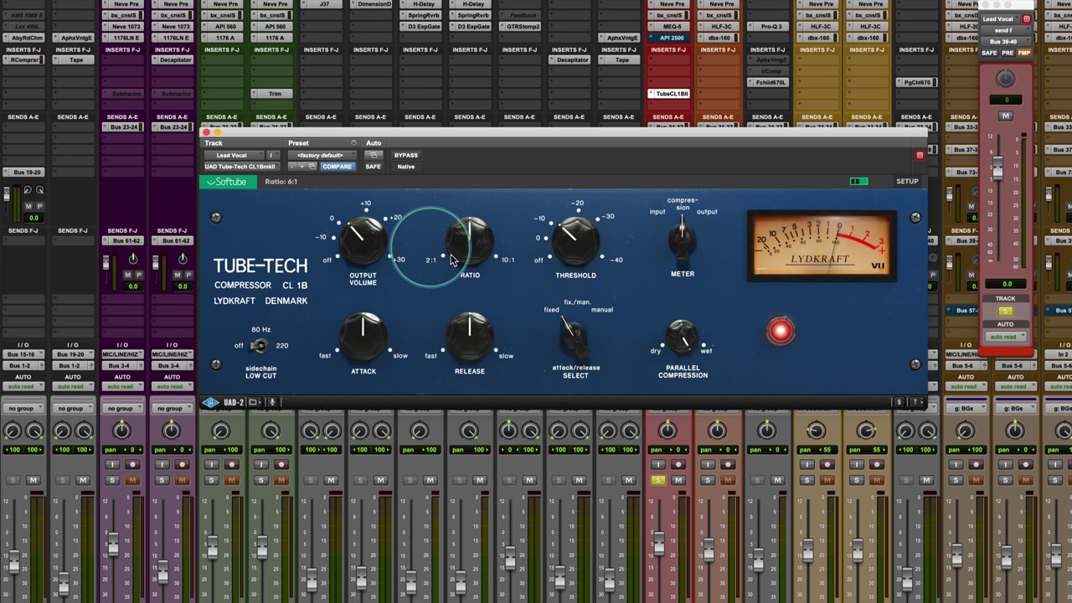
left_click_drag(469, 240, 479, 294)
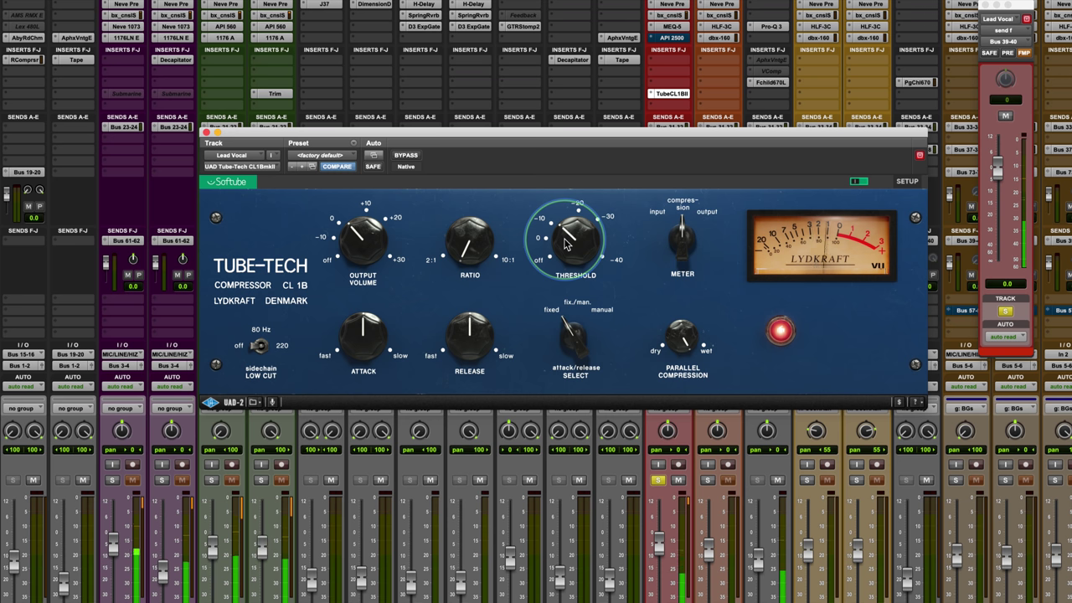
Fine-tune the Threshold to -12.0 dB and compare the vocal with the compressor bypassed and active
scroll(566, 242, "down", 2)
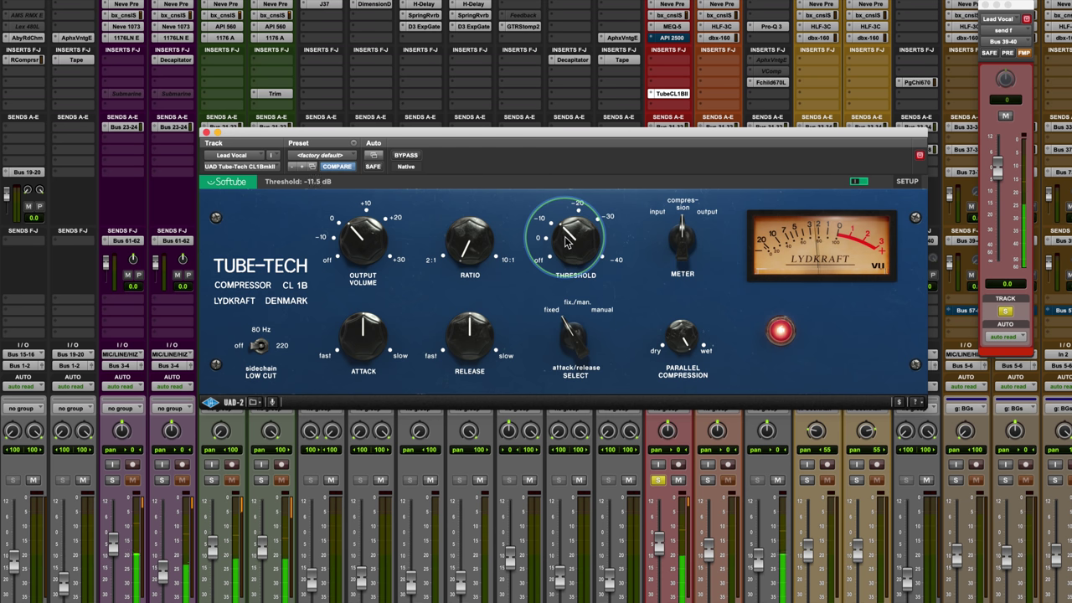
scroll(566, 242, "down", 2)
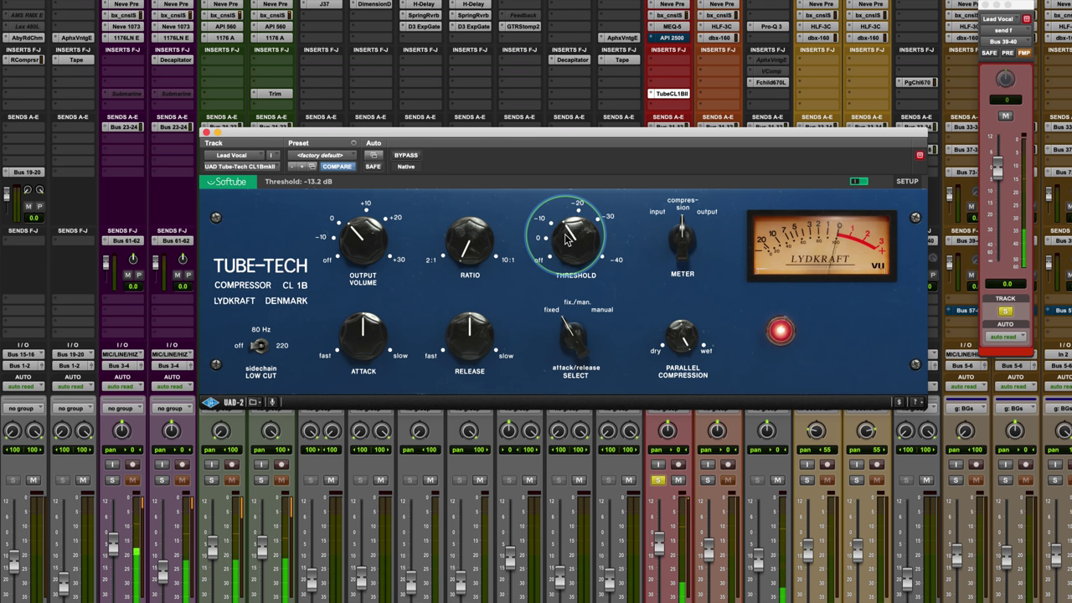
scroll(566, 241, "up", 3)
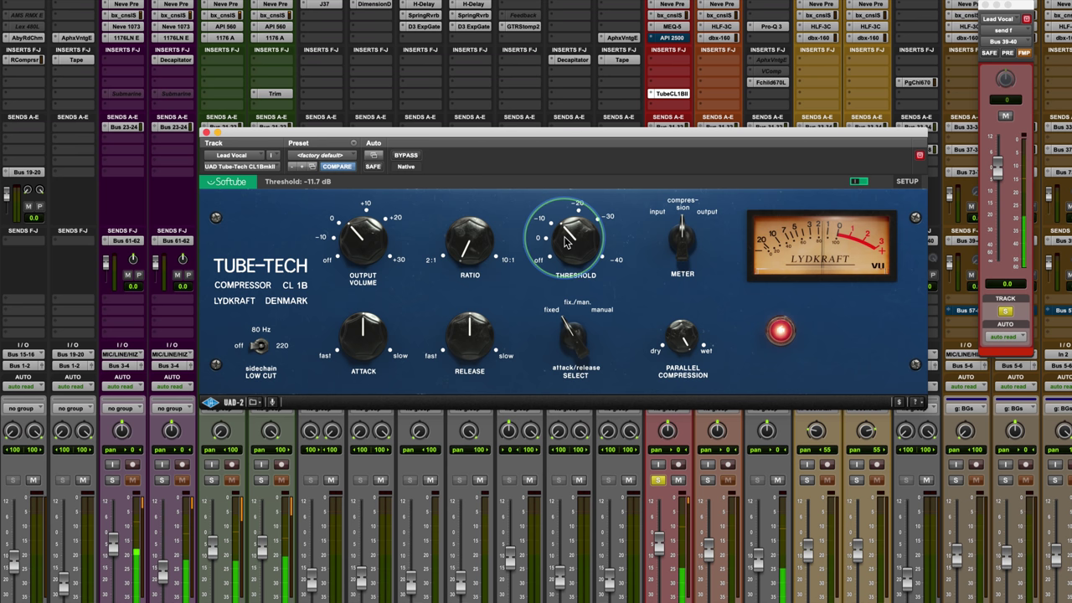
left_click(407, 156)
left_click(408, 156)
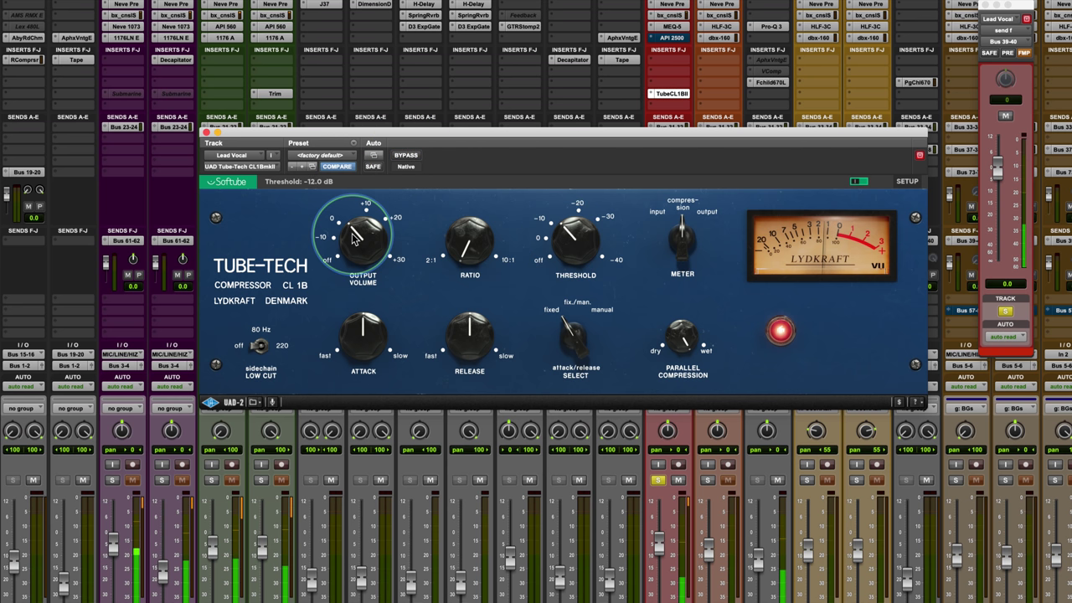
Toggle the compressor's bypass twice to compare the processed and unprocessed lead vocal
left_click(407, 156)
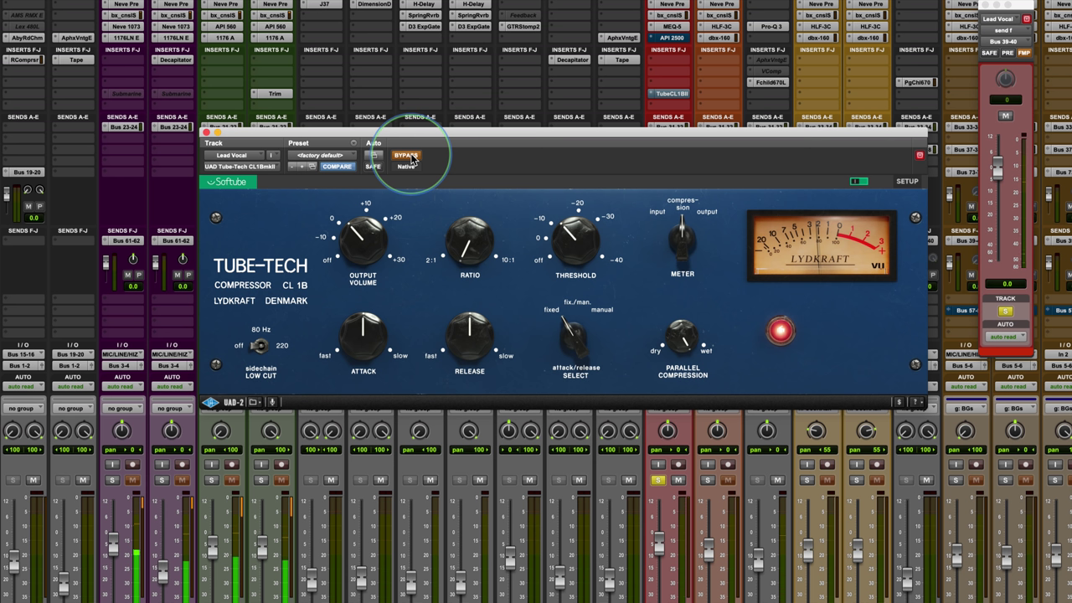
left_click(407, 156)
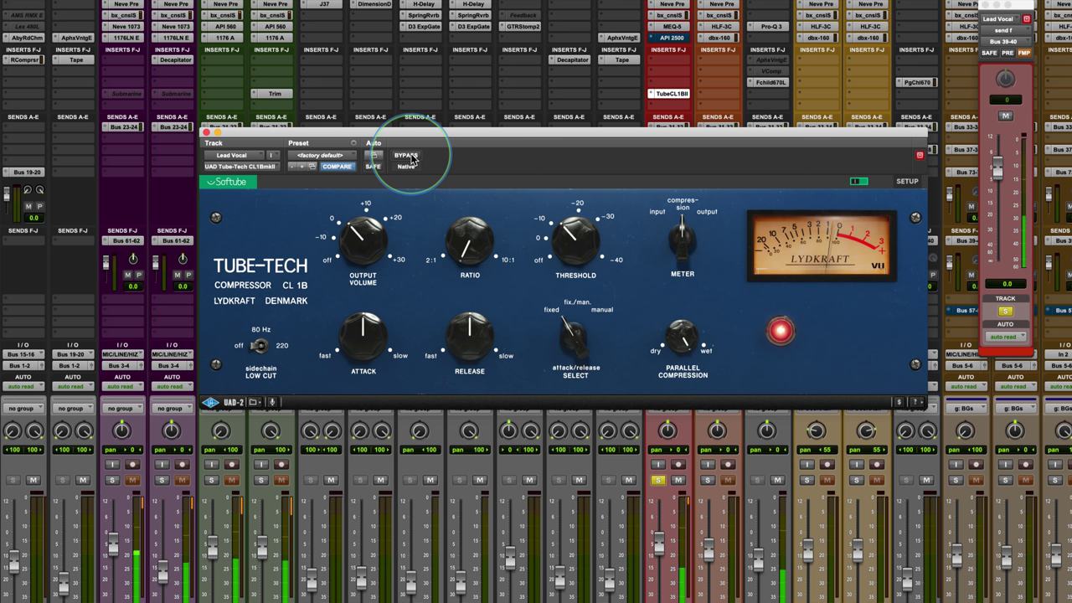
left_click(409, 157)
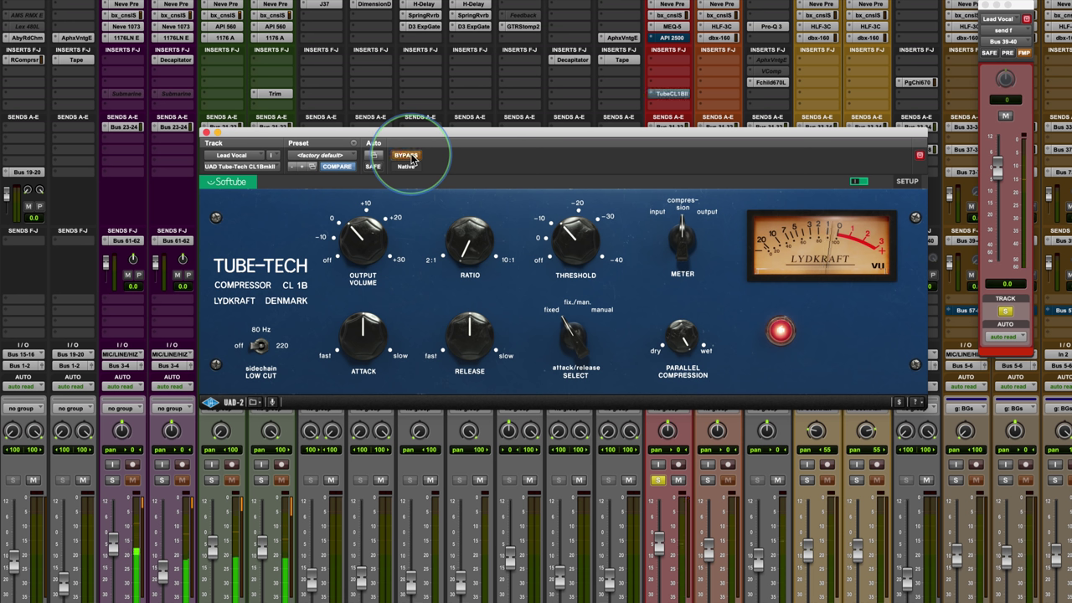
left_click(409, 156)
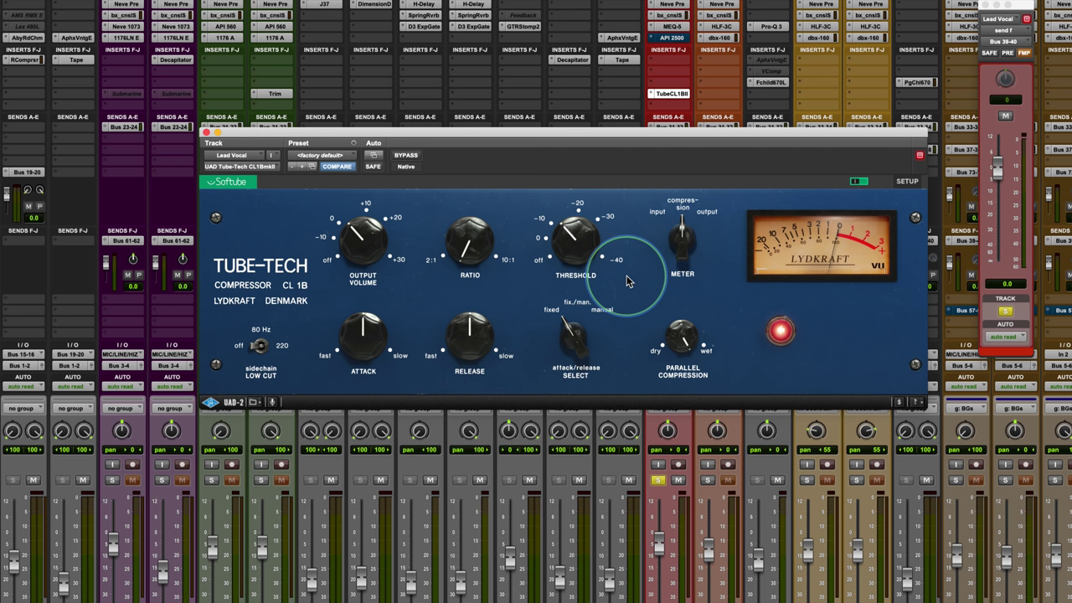
Switch the attack/release selector to manual and set both Attack and Release to 0.0
left_click(570, 331)
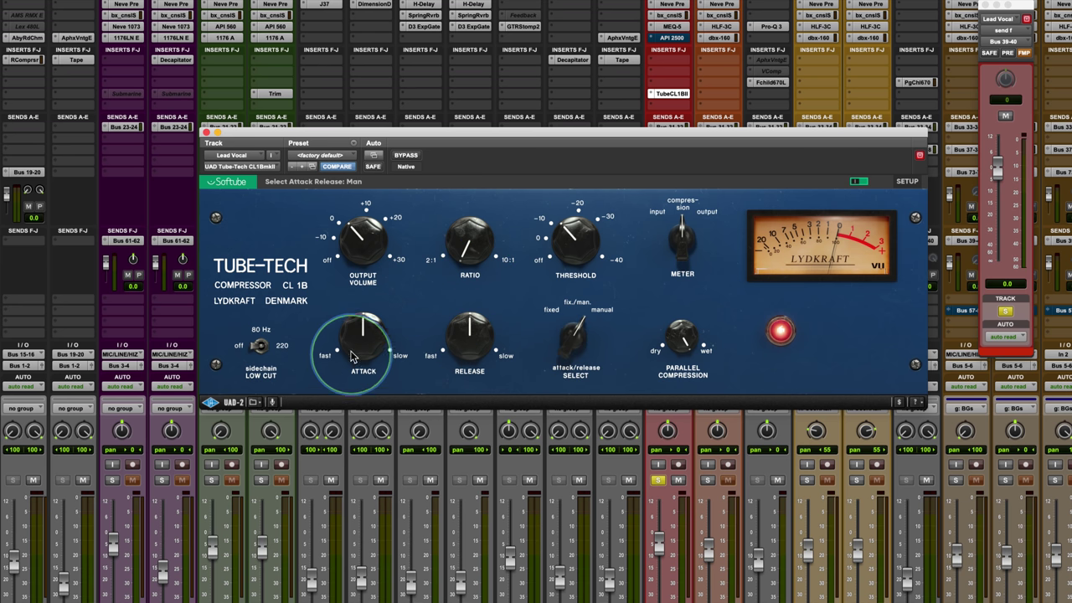
left_click_drag(359, 337, 345, 422)
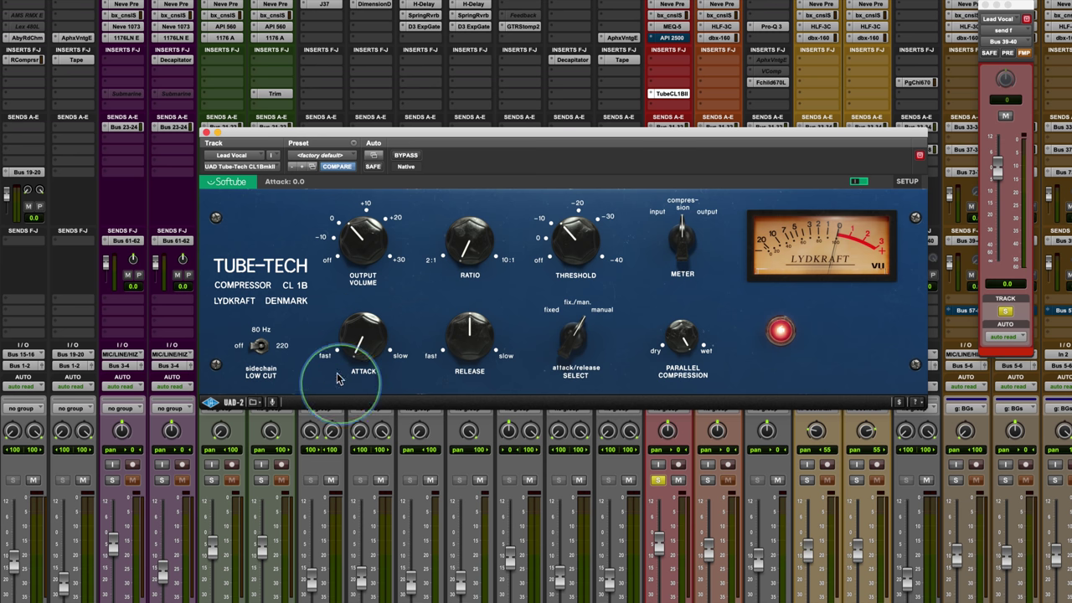
left_click_drag(486, 333, 444, 536)
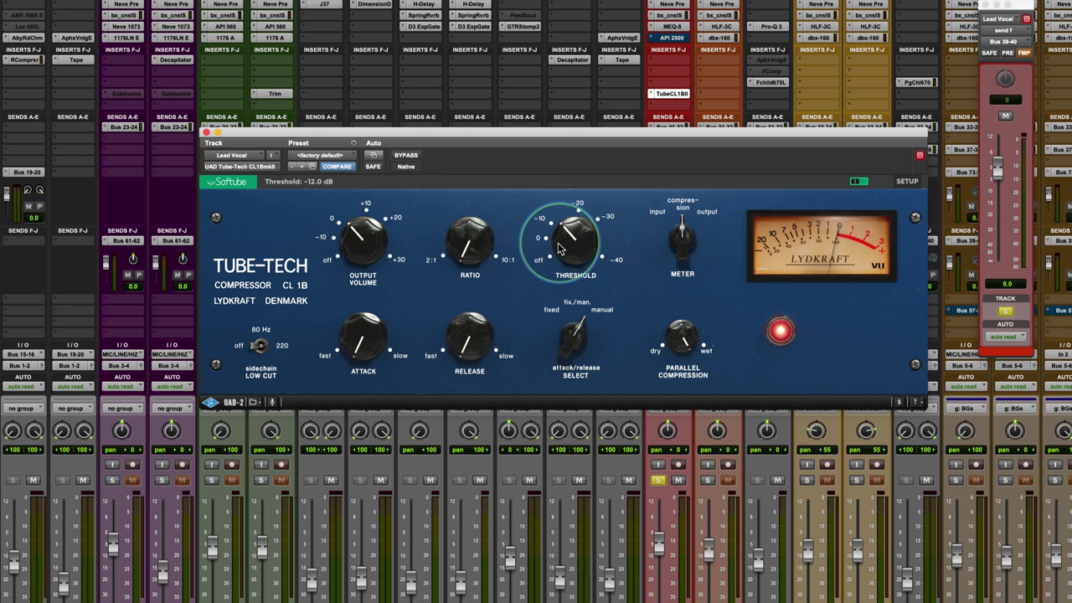
Slow the Attack to 3.0 and readjust the Threshold to around -12 dB while the vocal plays
left_click_drag(566, 249, 562, 252)
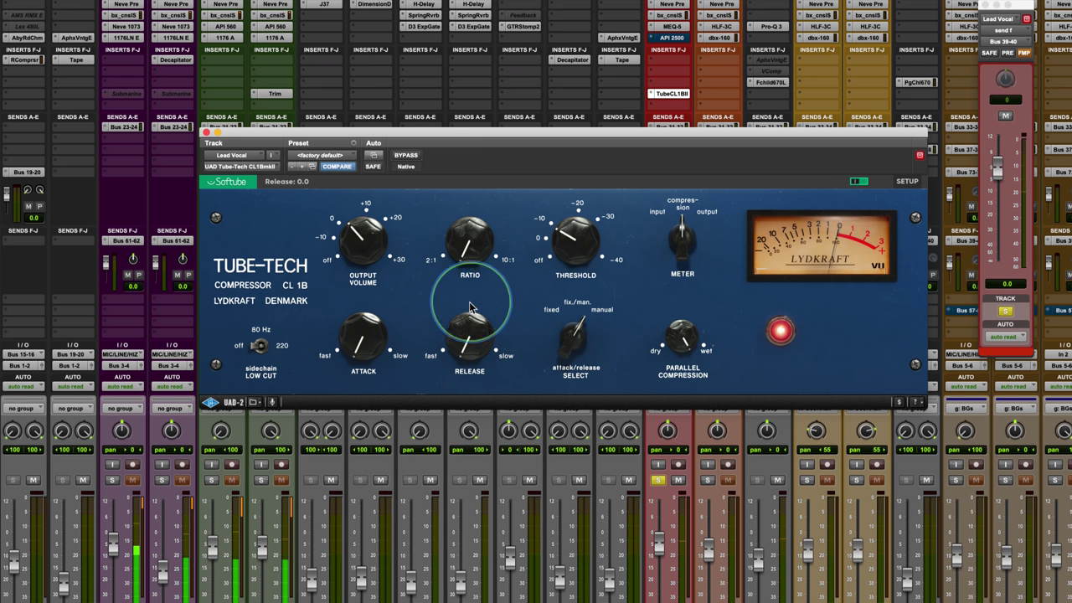
left_click_drag(353, 337, 341, 307)
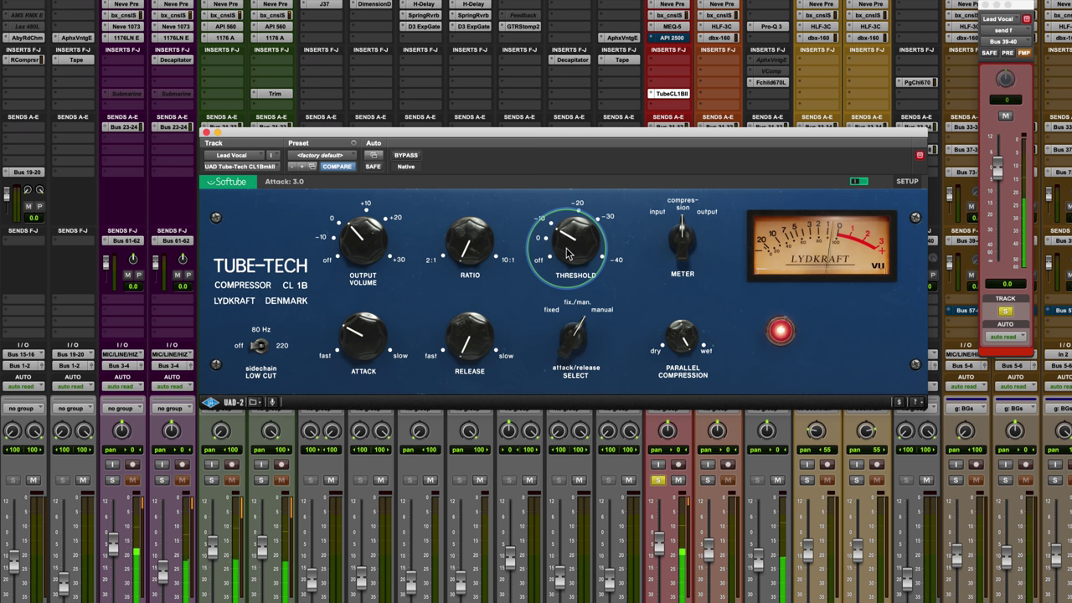
left_click_drag(568, 253, 566, 243)
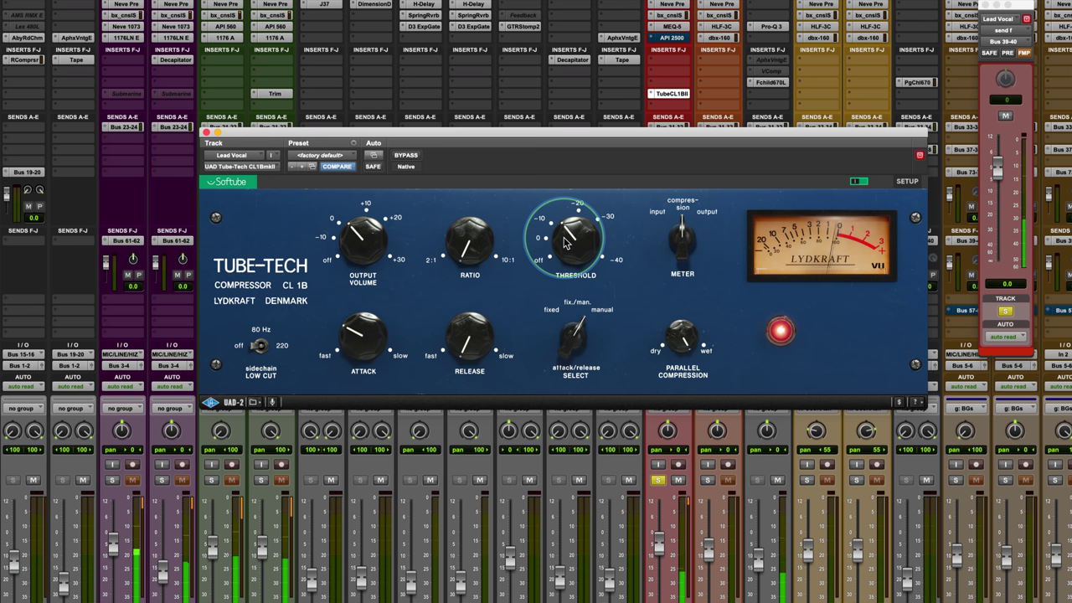
scroll(566, 243, "down", 3)
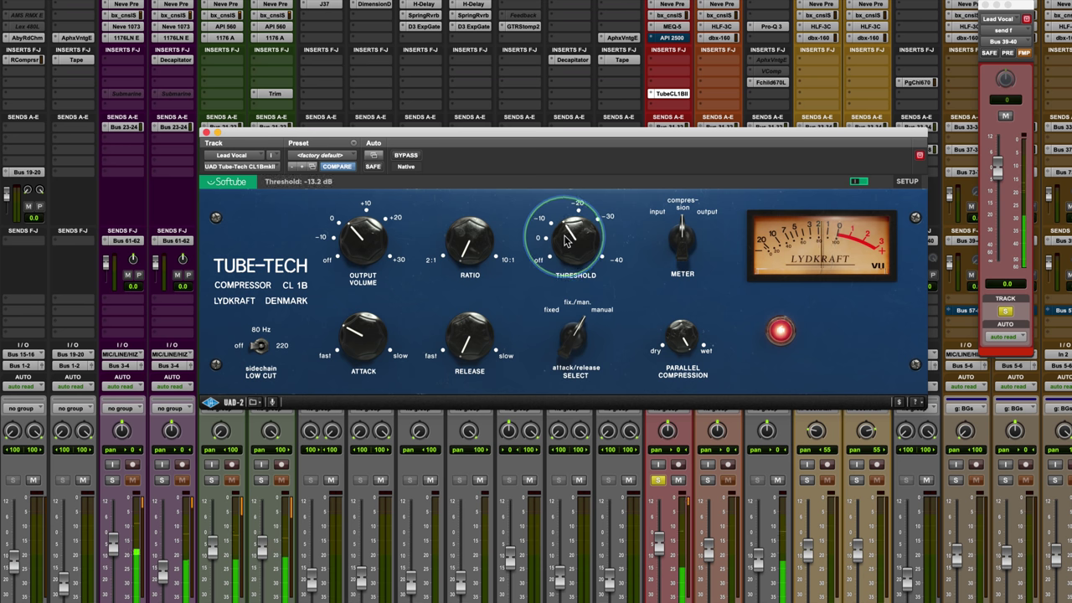
Compare the vocal with the manual attack and release settings bypassed and active
left_click(405, 156)
left_click(406, 156)
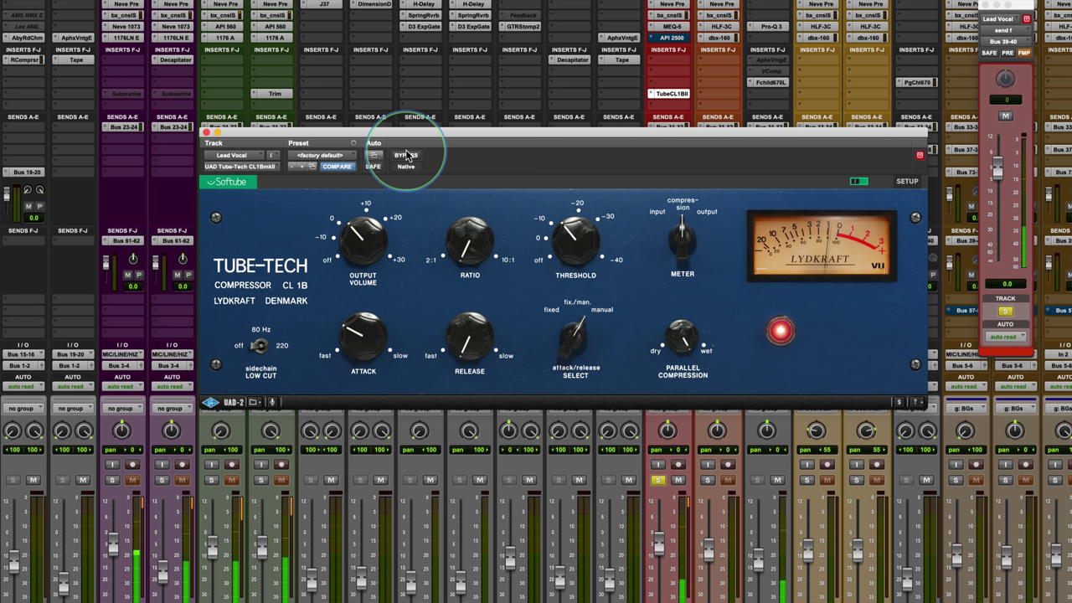
left_click(407, 157)
left_click(408, 156)
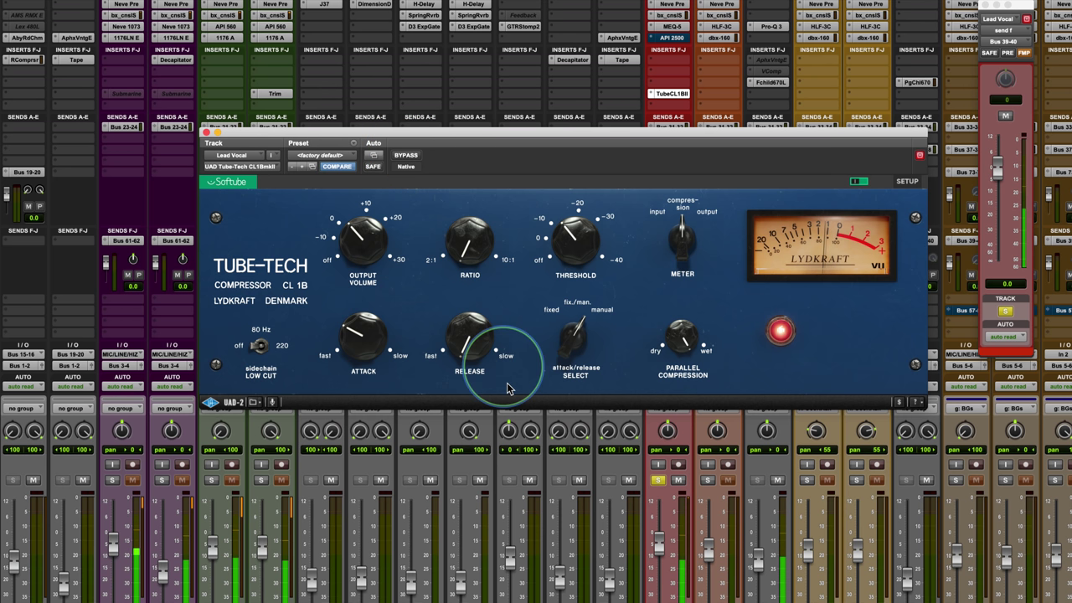
Switch the attack/release selector to fix./man., then set the Attack to 0.0 and the Release to slightly above 3.0
mouse_move(573, 333)
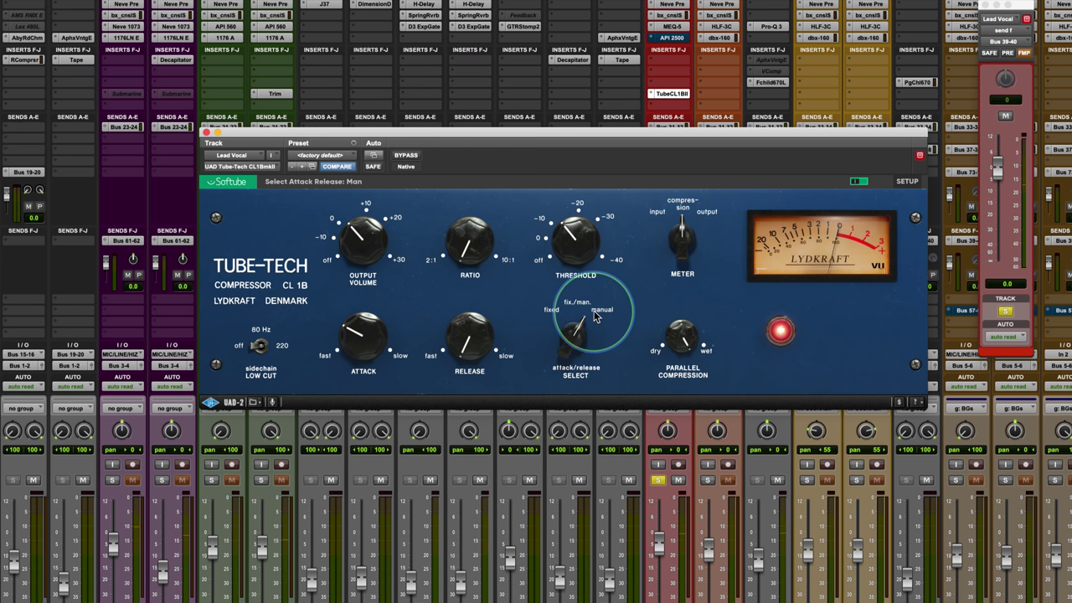
left_click_drag(596, 316, 569, 369)
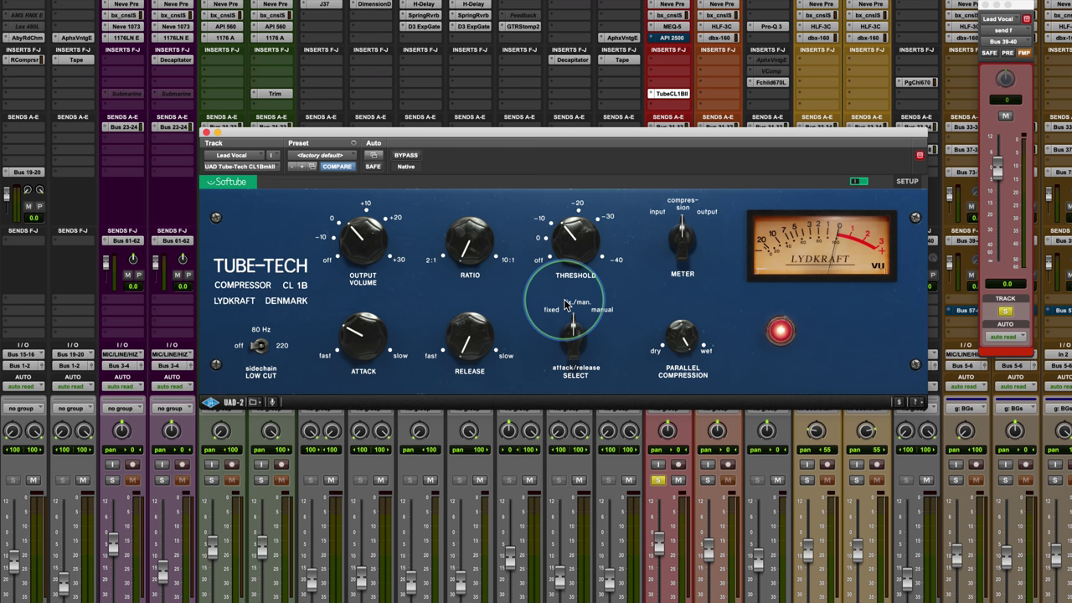
mouse_move(369, 335)
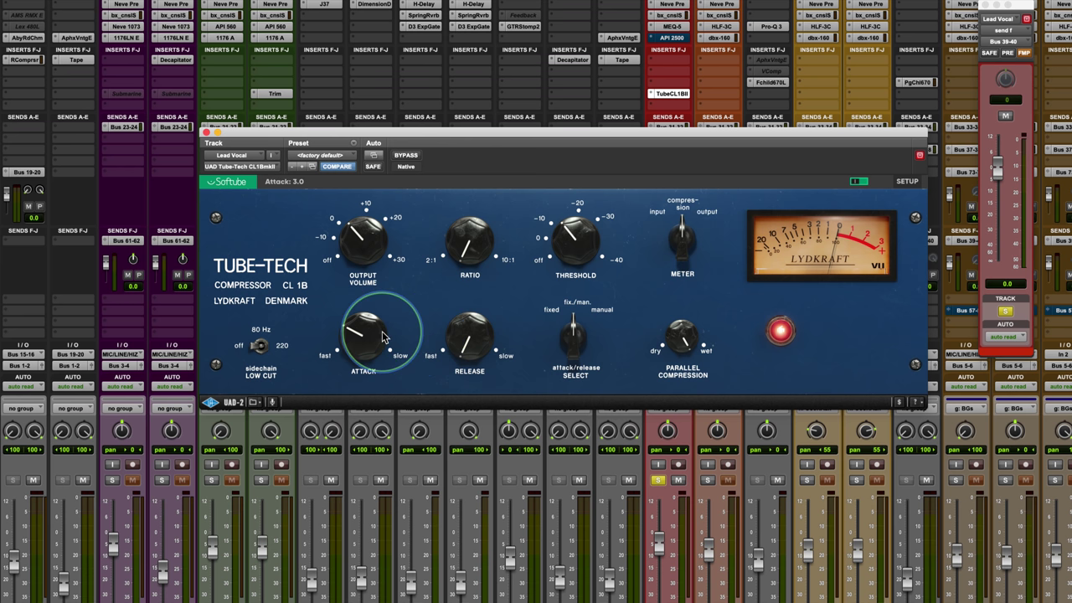
mouse_move(573, 334)
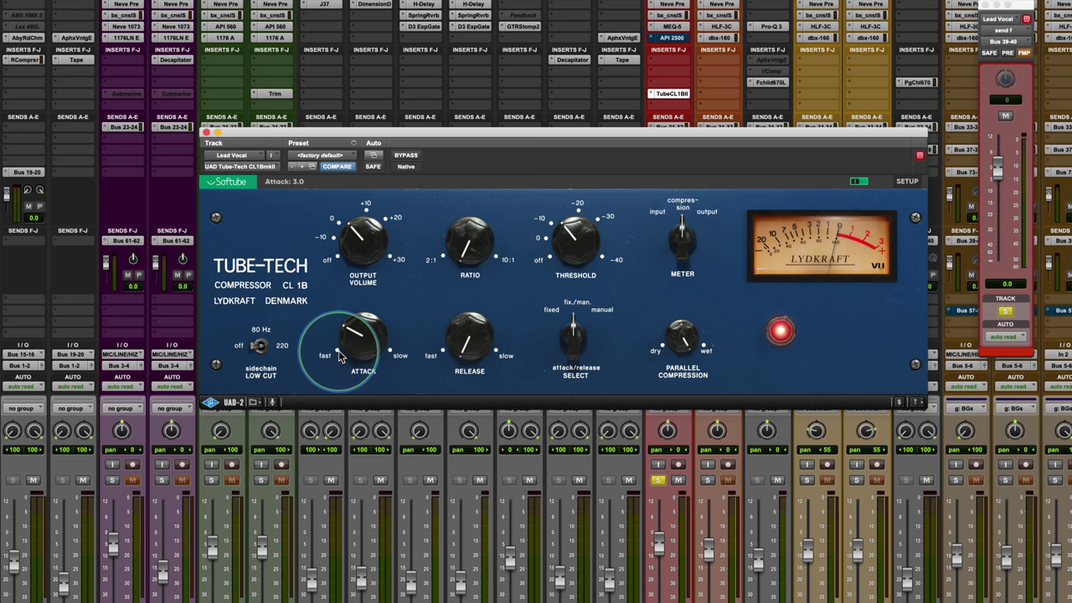
left_click_drag(444, 352, 467, 312)
left_click_drag(360, 318, 378, 417)
left_click_drag(460, 344, 460, 340)
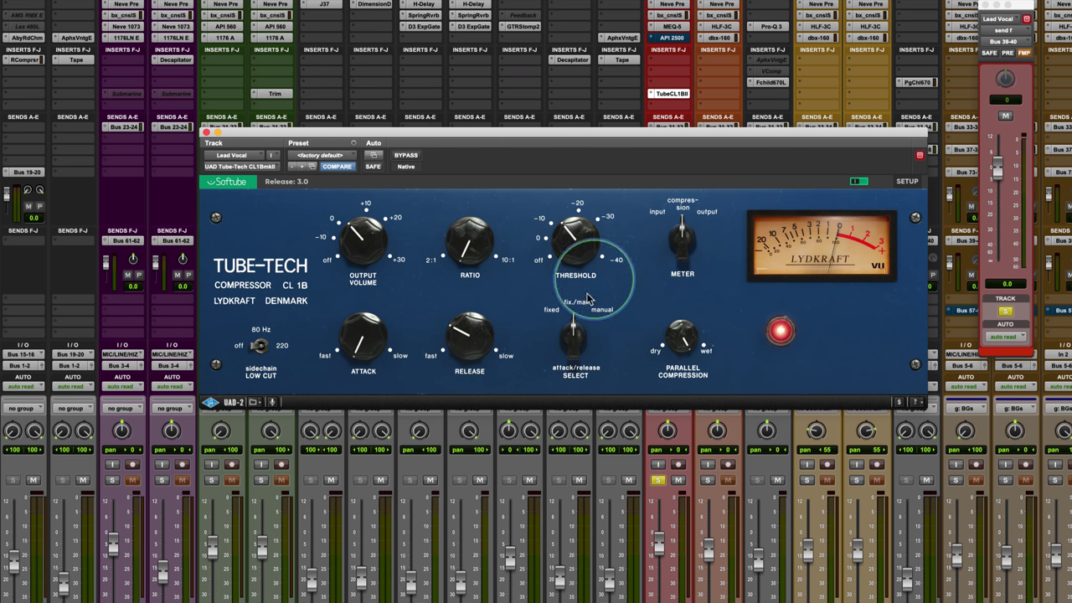
left_click_drag(452, 338, 453, 337)
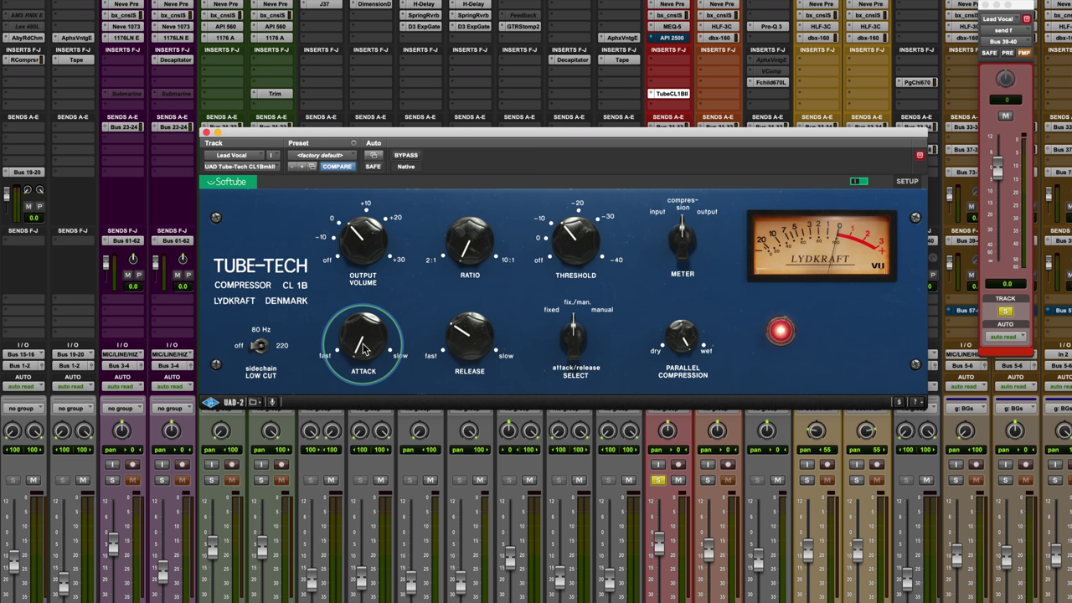
Raise the Threshold to -8.2 dB and slow the Attack to 2.4 while the vocal plays
left_click(566, 247)
left_click_drag(565, 248, 562, 256)
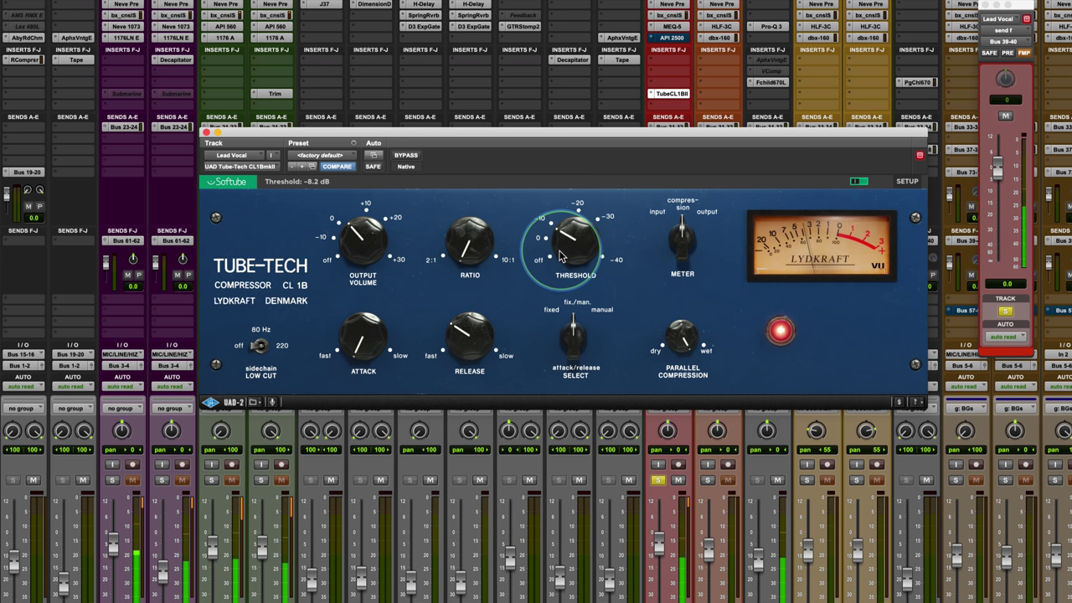
left_click_drag(358, 337, 357, 325)
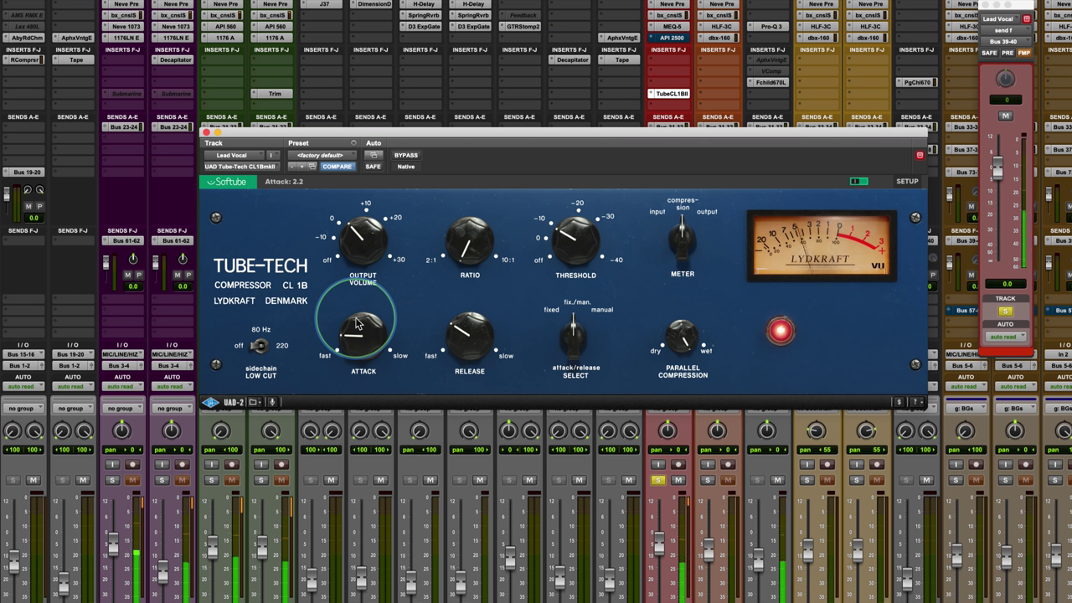
left_click_drag(358, 324, 358, 323)
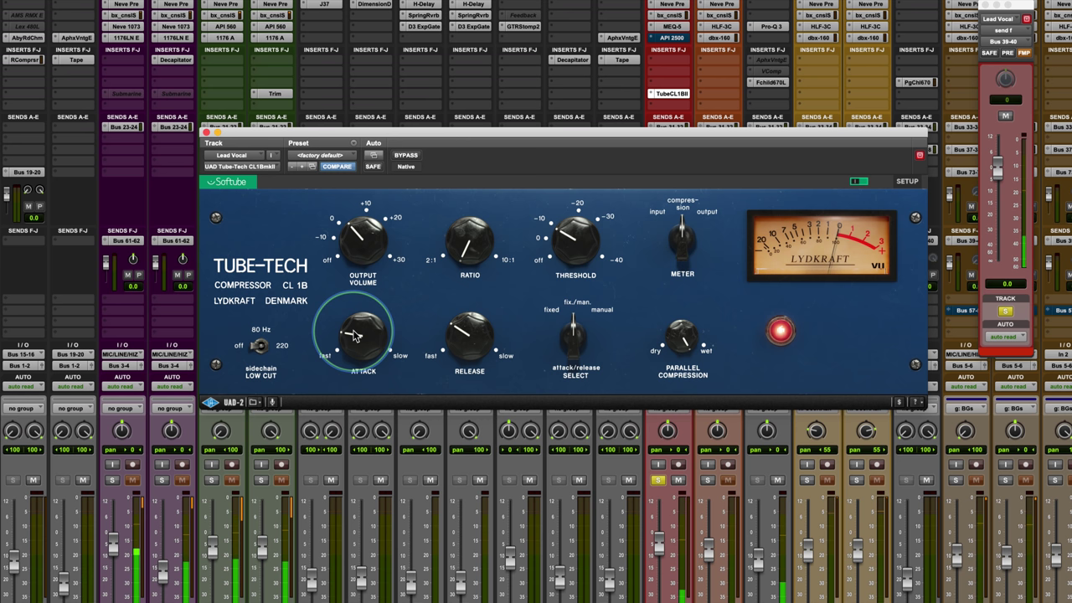
Audition the Attack at 0.0, then slow it to 3.3
mouse_move(334, 335)
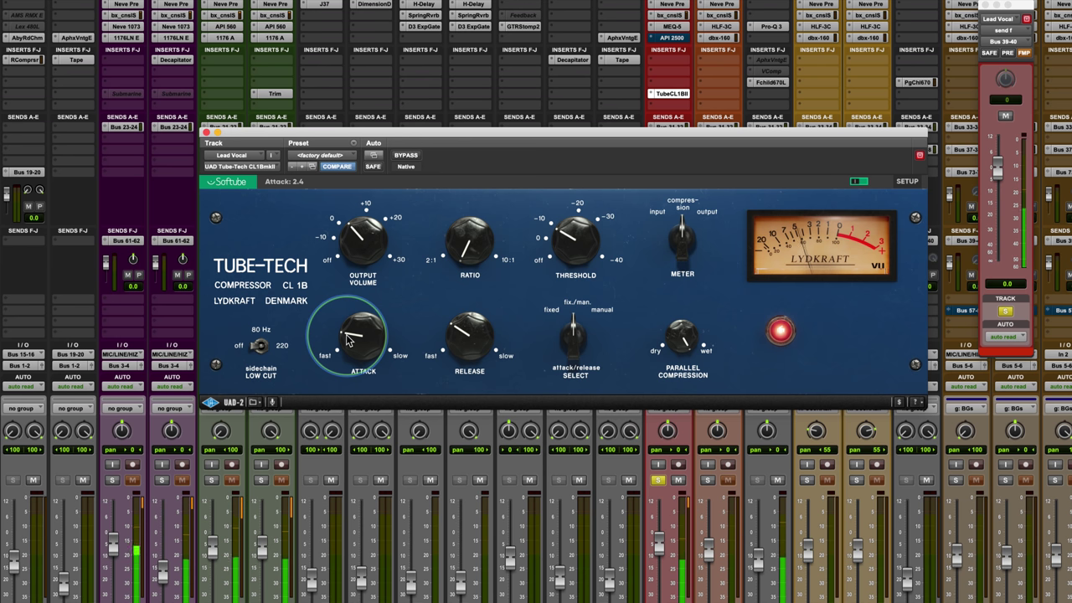
left_click_drag(350, 338, 363, 429)
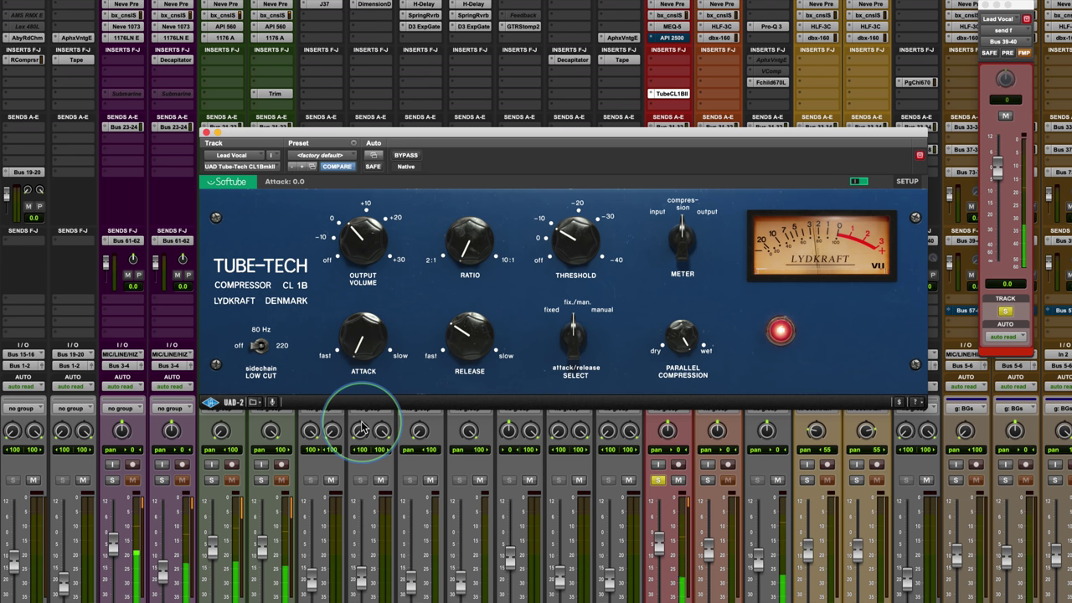
left_click_drag(363, 429, 351, 373)
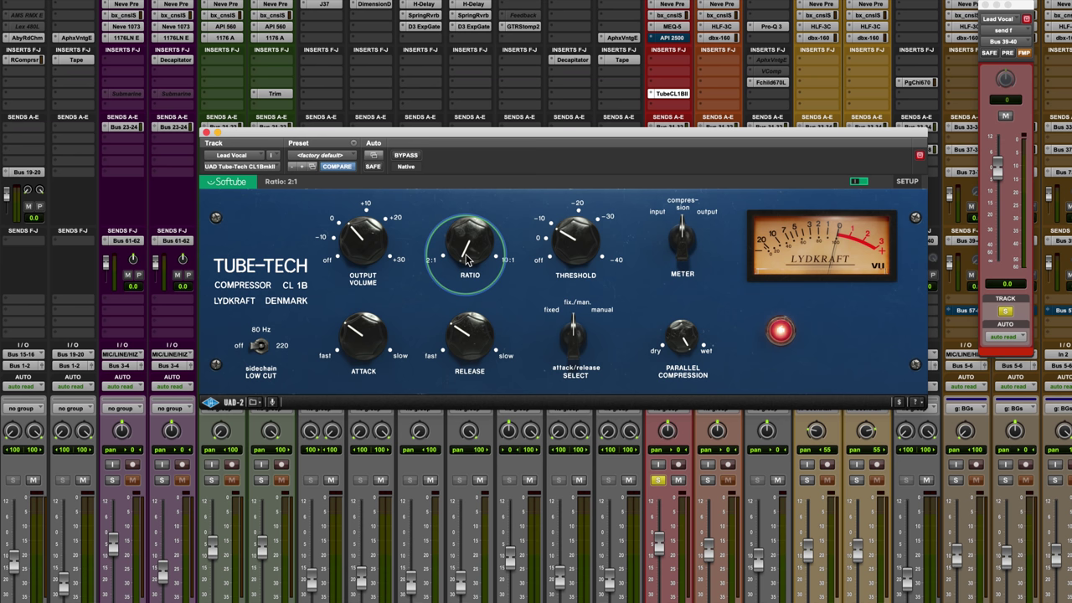
Raise the Ratio to 7.4:1 and check the Threshold against the compression meter while the vocal plays
left_click_drag(467, 241, 478, 185)
left_click(560, 243)
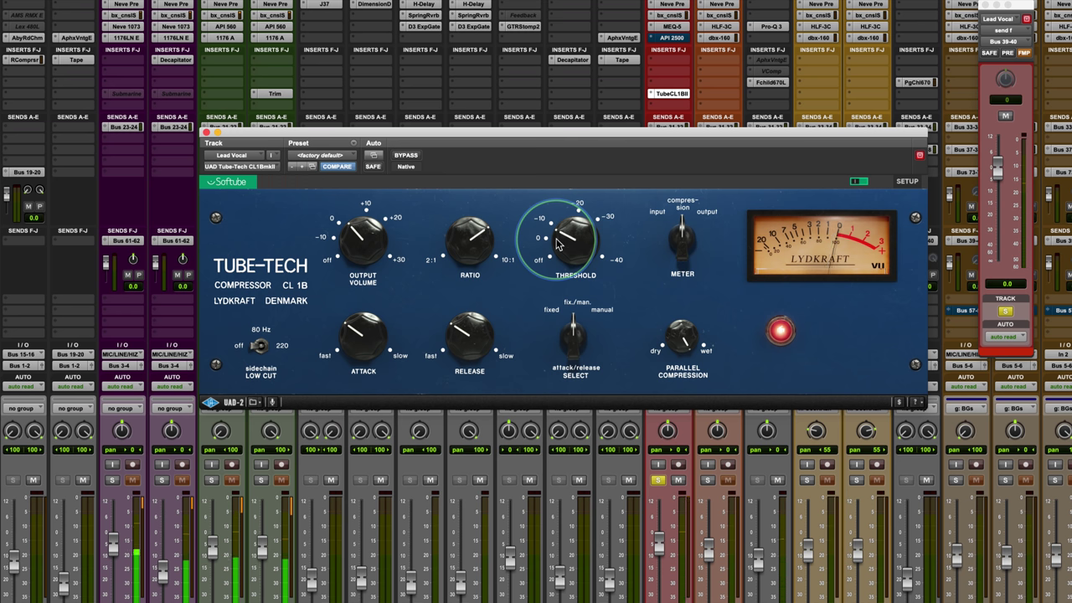
left_click(465, 248)
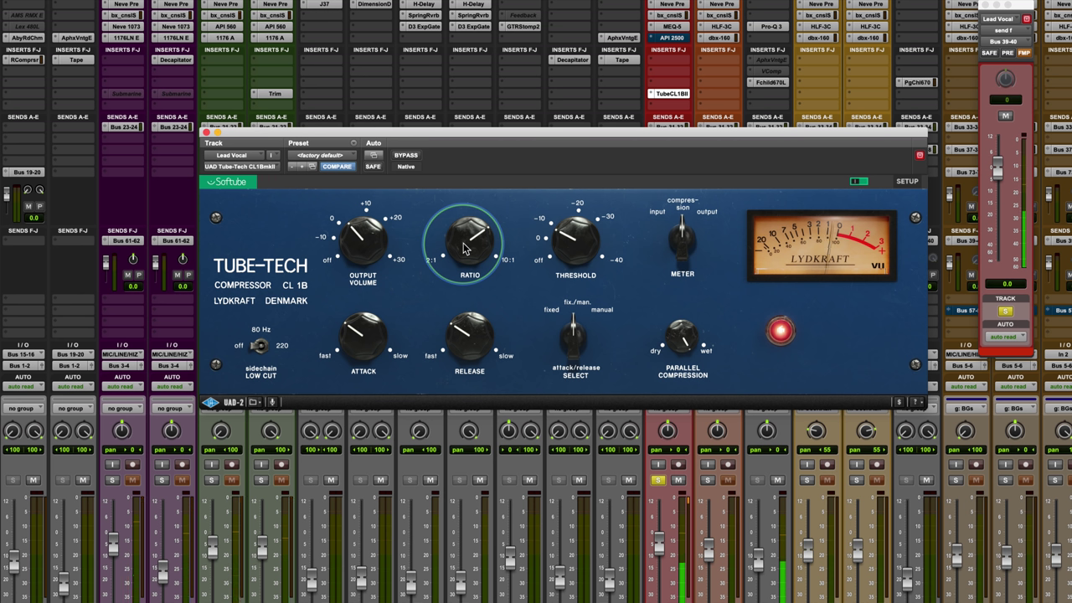
mouse_move(497, 239)
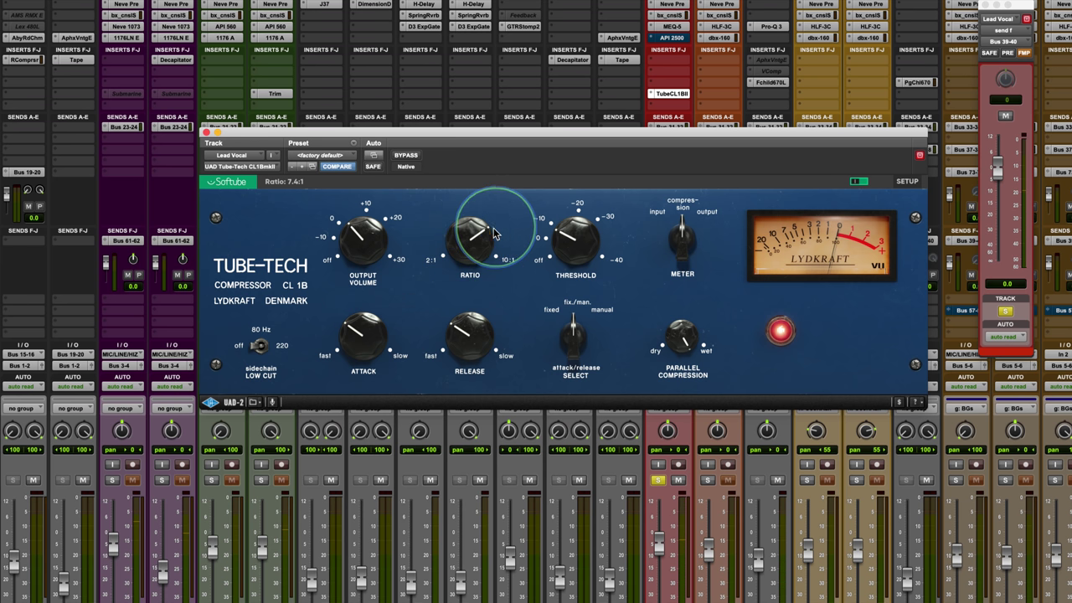
mouse_move(788, 230)
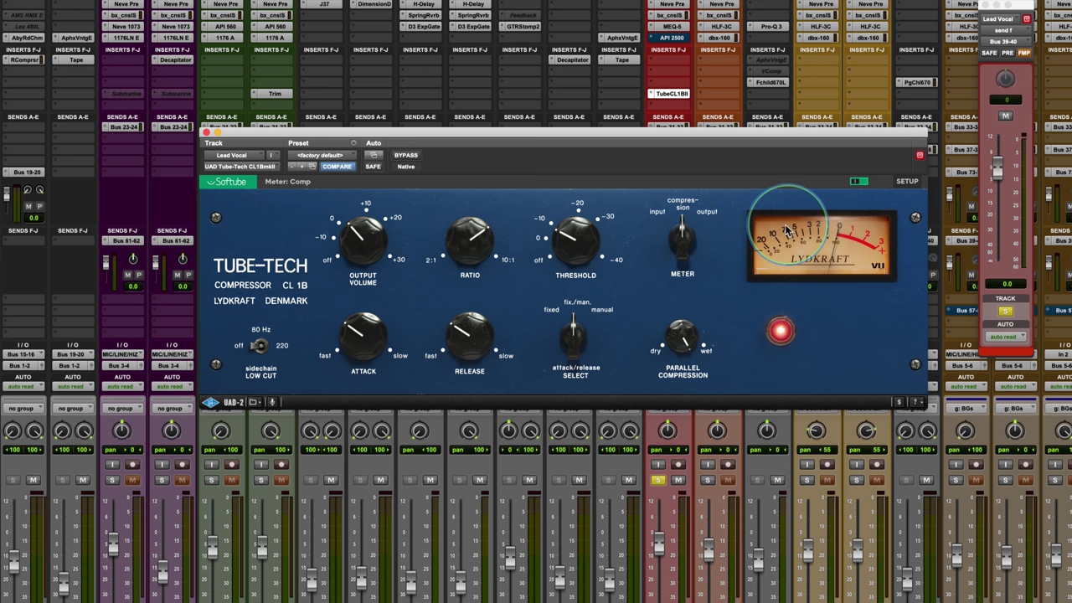
mouse_move(448, 231)
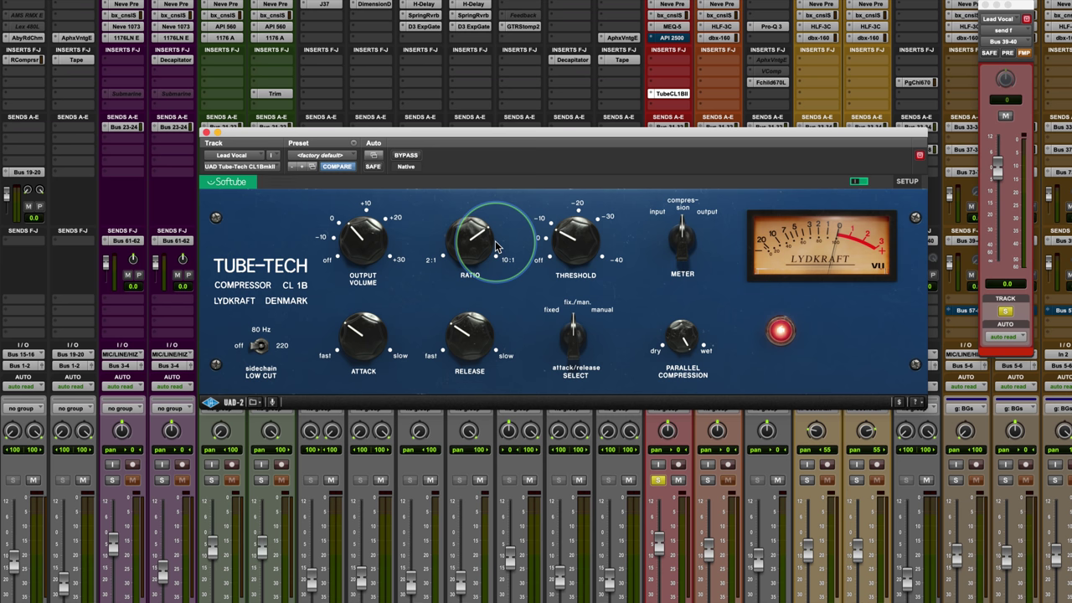
mouse_move(838, 210)
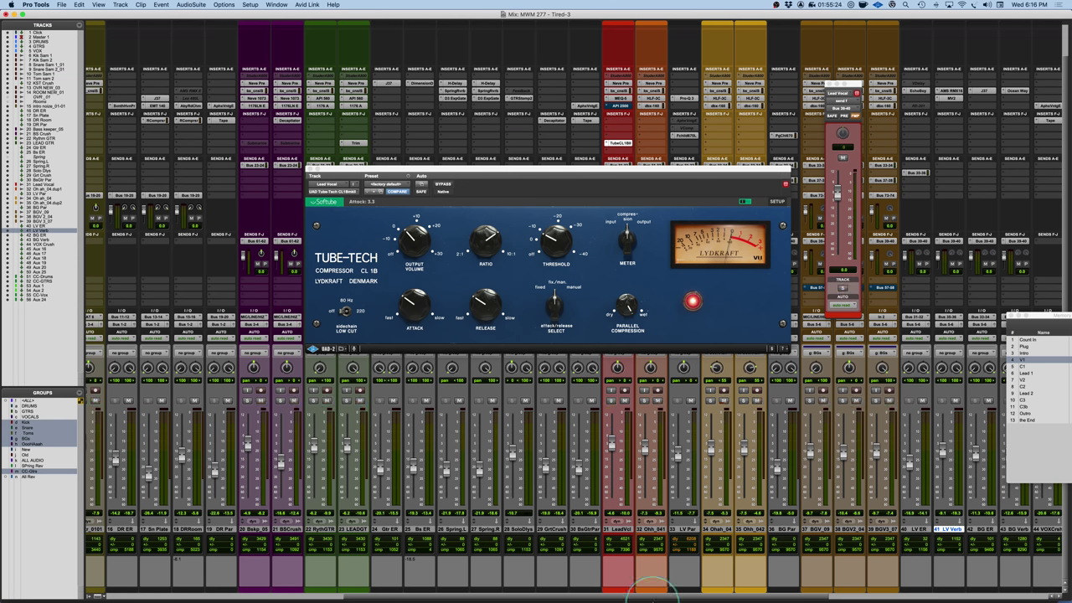
Open the Tube-Tech CL 1B insert on the DRUMS track and move its window slightly higher
scroll(655, 570, "left", 10)
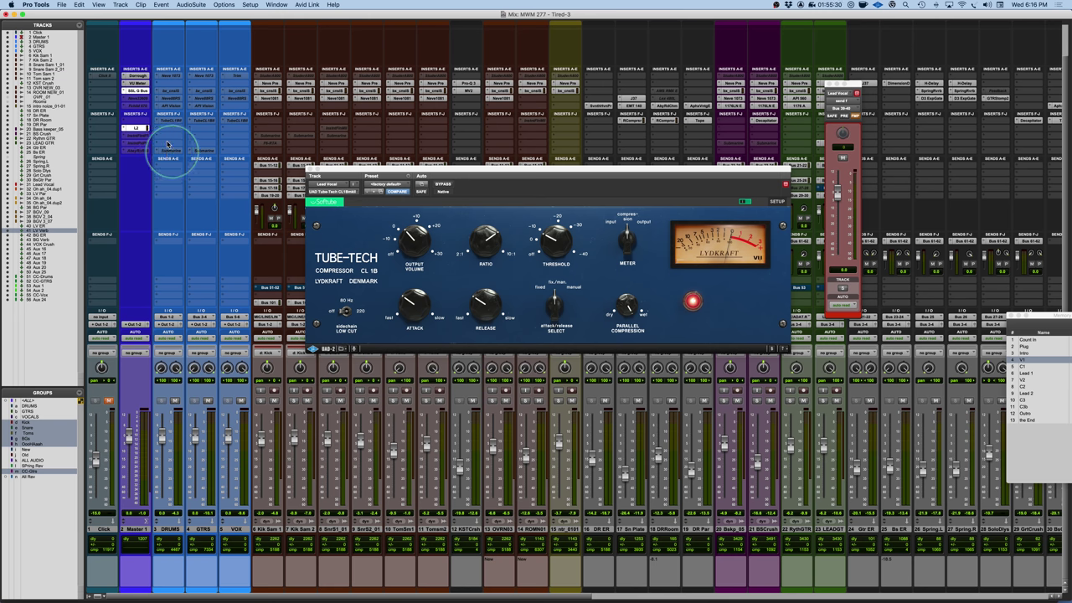
left_click(169, 124)
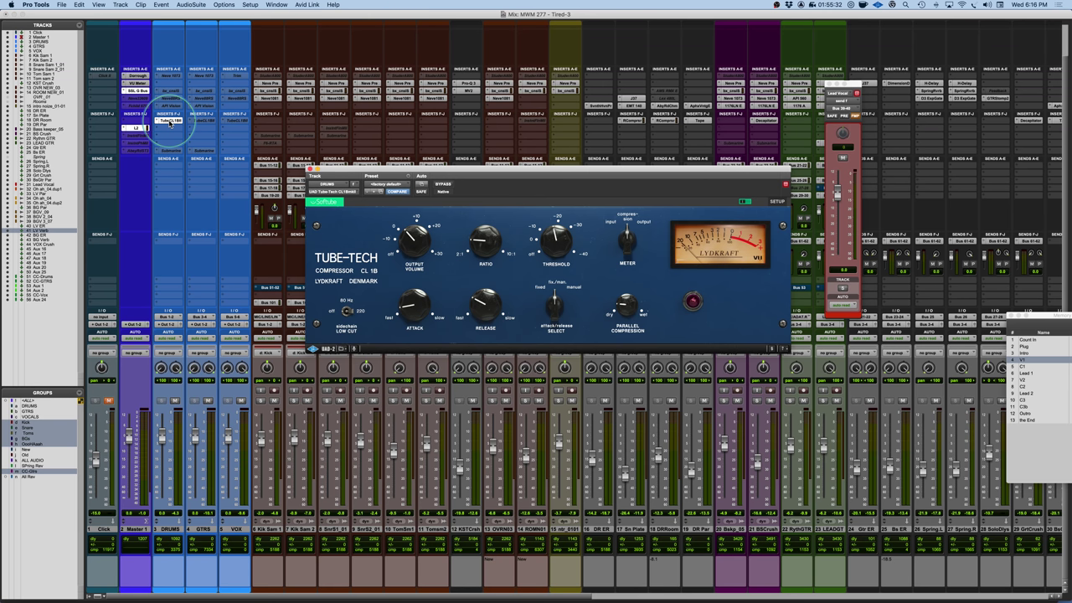
left_click_drag(635, 171, 632, 157)
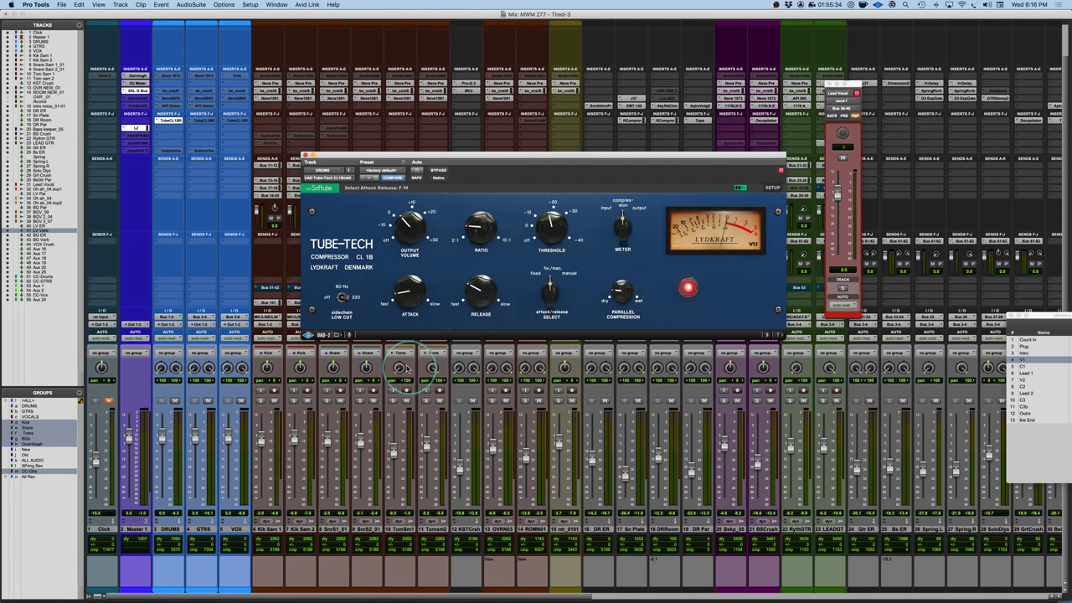
Mute the GTRS and VOX tracks to leave the drums on their own, and check the drum compressor's Ratio
left_click(208, 404)
left_click(242, 401)
left_click_drag(516, 210, 506, 243)
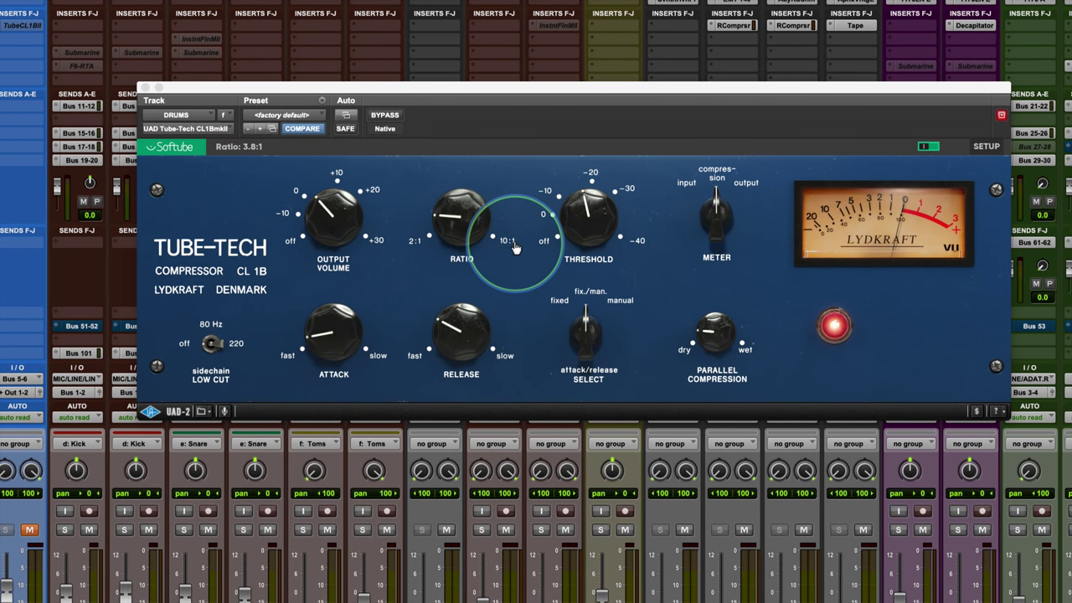
Compare the drum compressor bypassed and active, then set its Output Volume to 3.5 dB
left_click(708, 340)
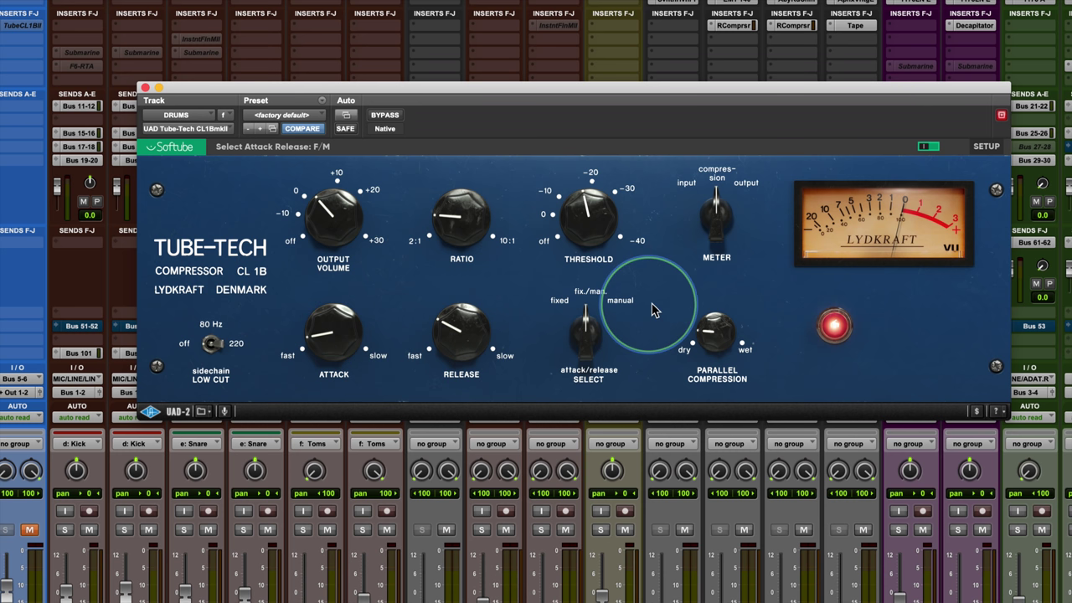
left_click(388, 119)
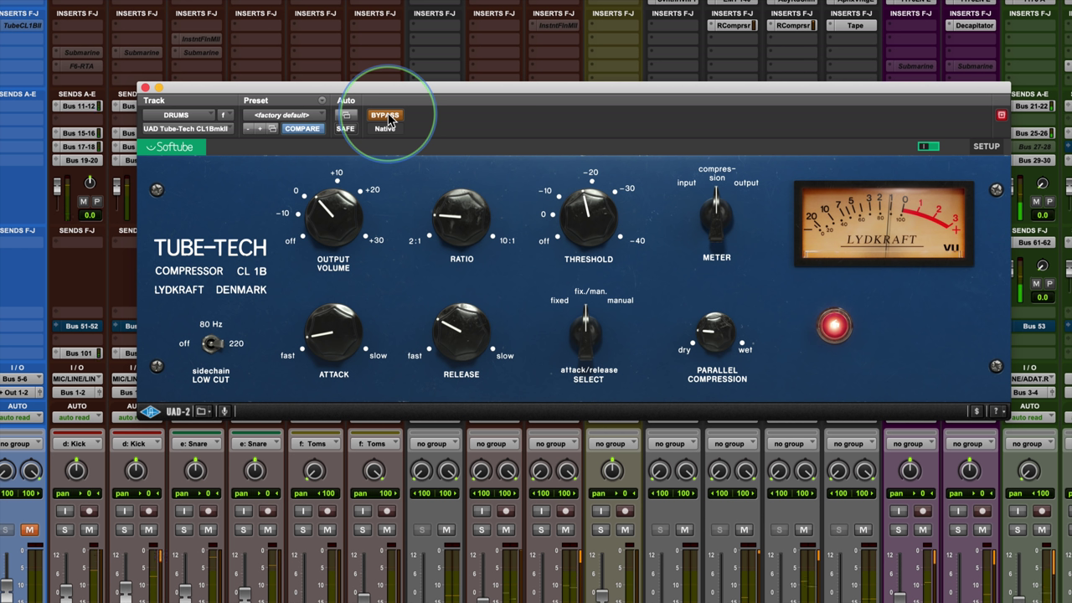
left_click(388, 119)
left_click_drag(330, 203, 329, 192)
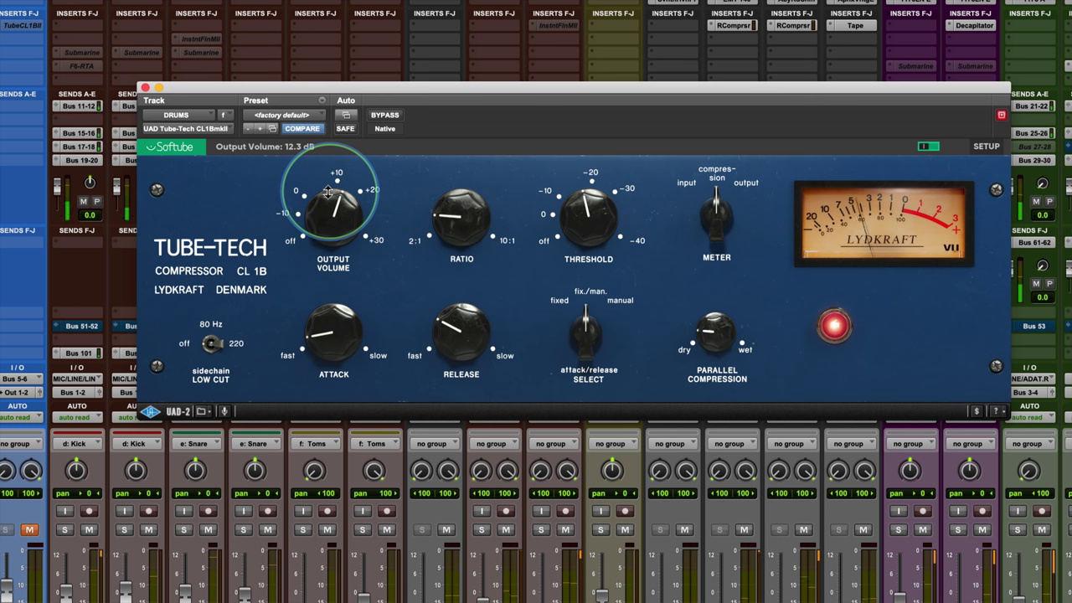
left_click_drag(328, 192, 323, 211)
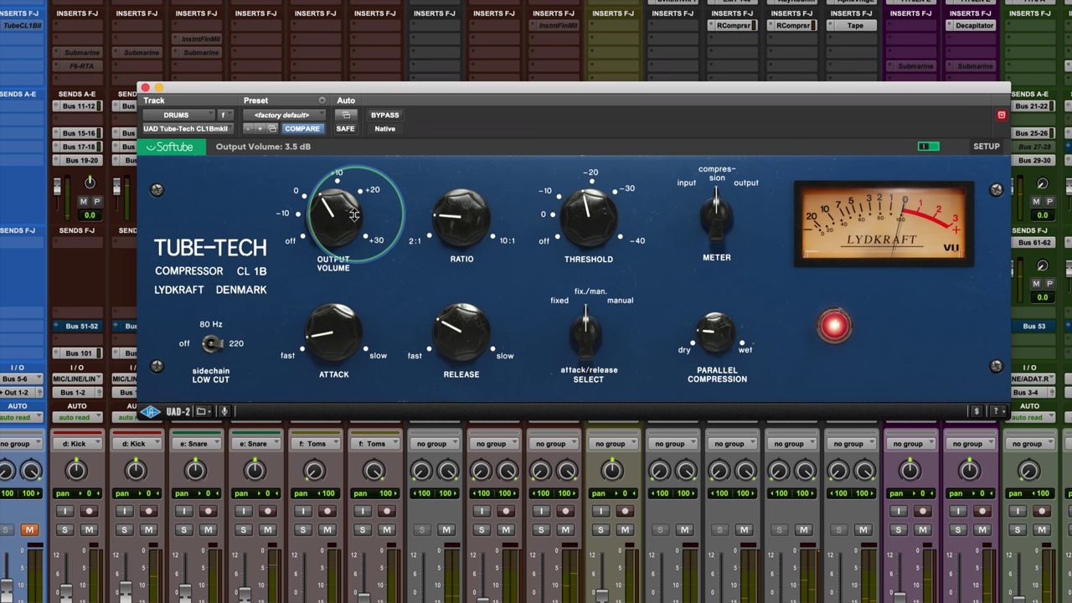
Audition a slower Attack with a lower Threshold of about -20 dB on the drums
mouse_move(461, 338)
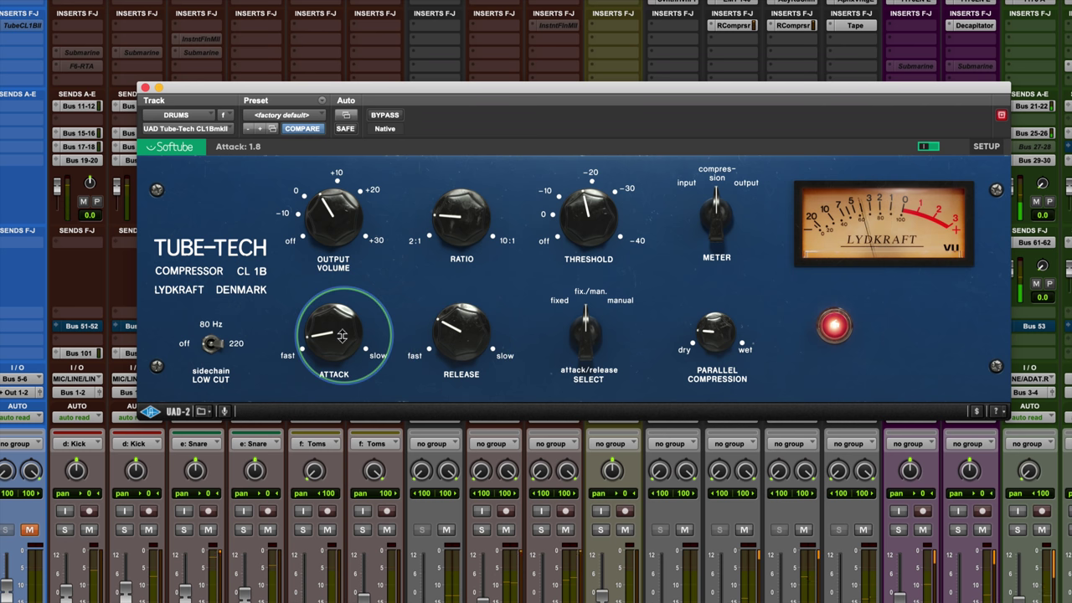
left_click_drag(331, 342, 332, 316)
left_click_drag(576, 216, 573, 211)
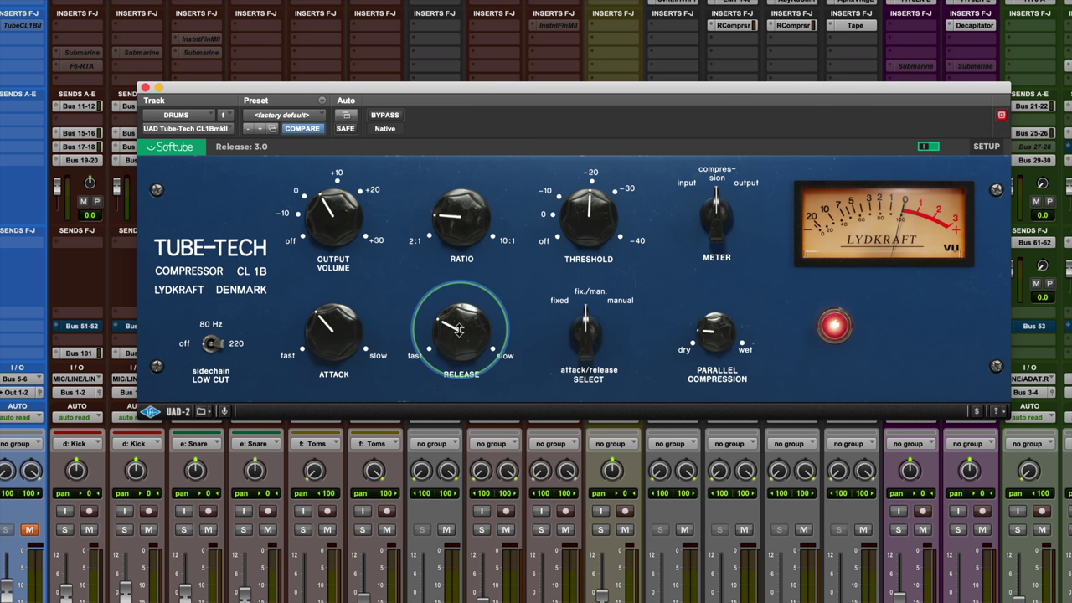
mouse_move(360, 328)
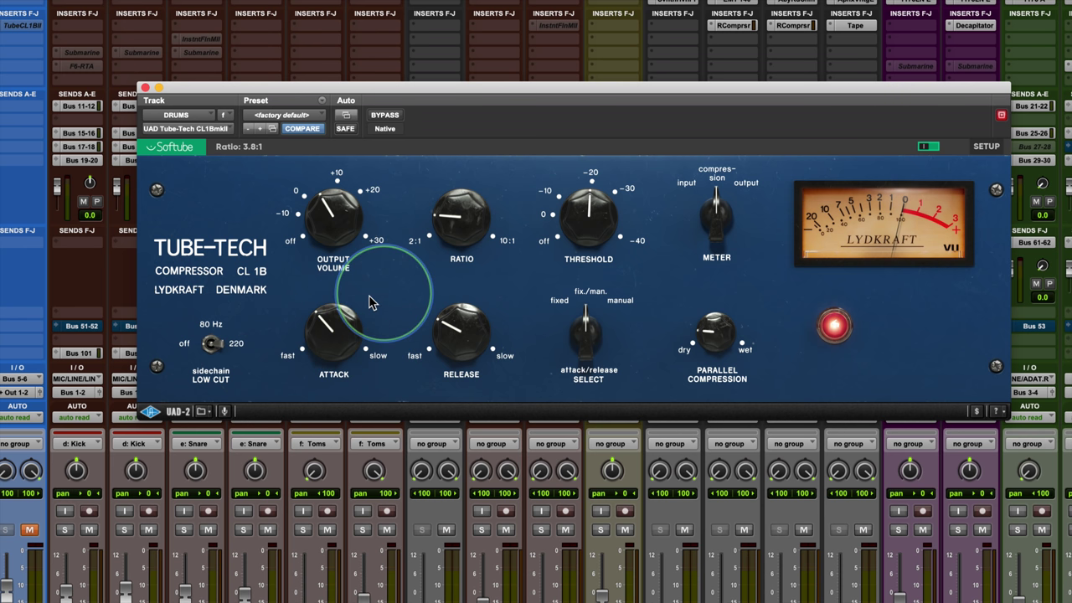
Make the drum compressor's Attack fast again and set the Threshold to -16.2 dB
left_click_drag(334, 331, 321, 347)
left_click_drag(585, 217, 580, 227)
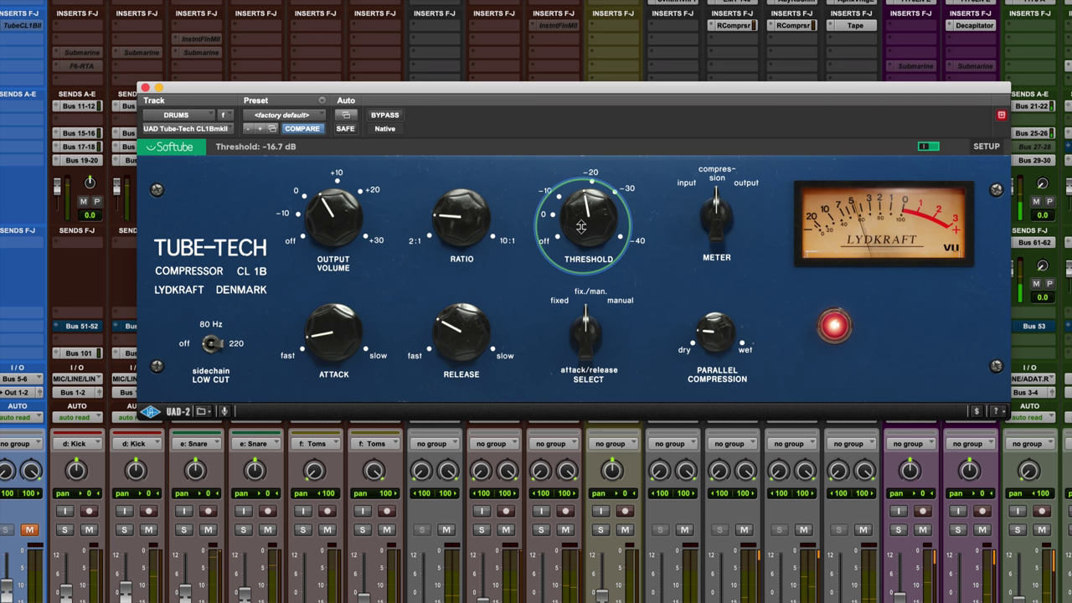
left_click_drag(580, 226, 581, 227)
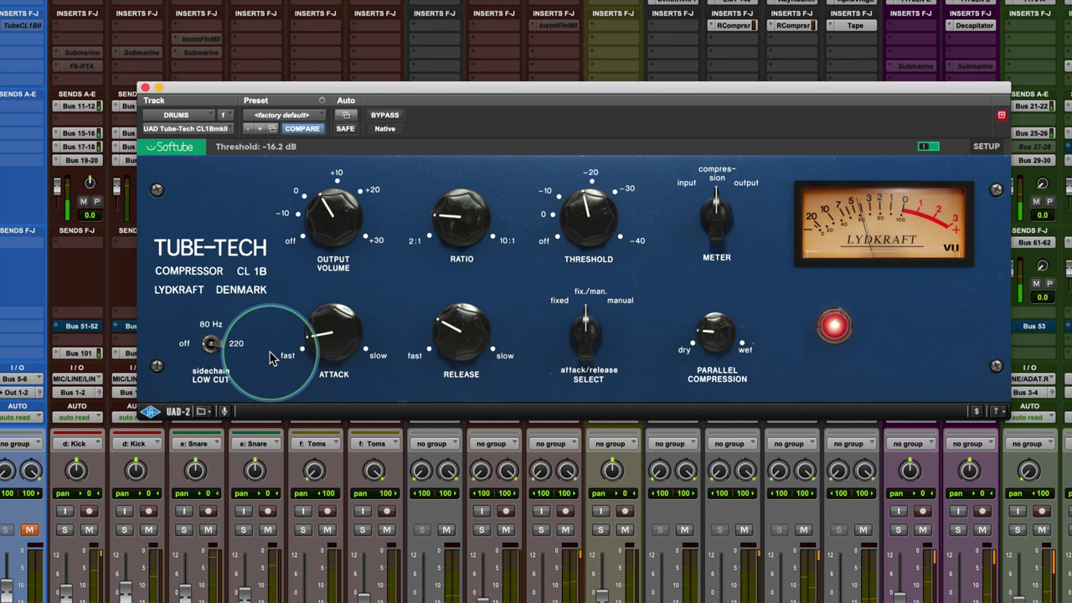
Slow the drum compressor's Release slightly and compare the drums with the compressor bypassed and active
left_click(441, 335)
left_click_drag(441, 335, 442, 329)
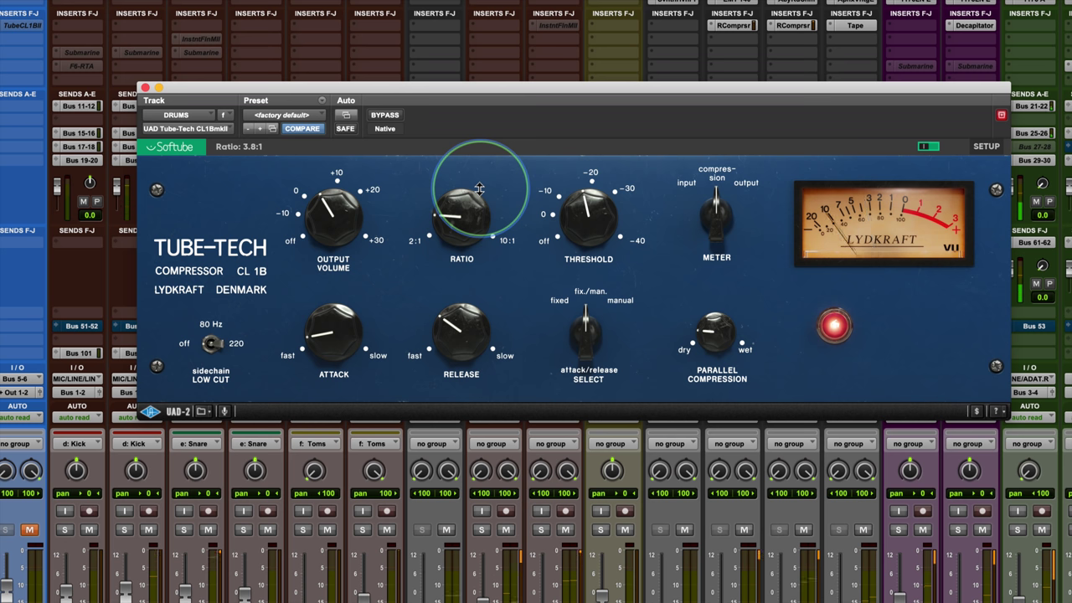
left_click(386, 118)
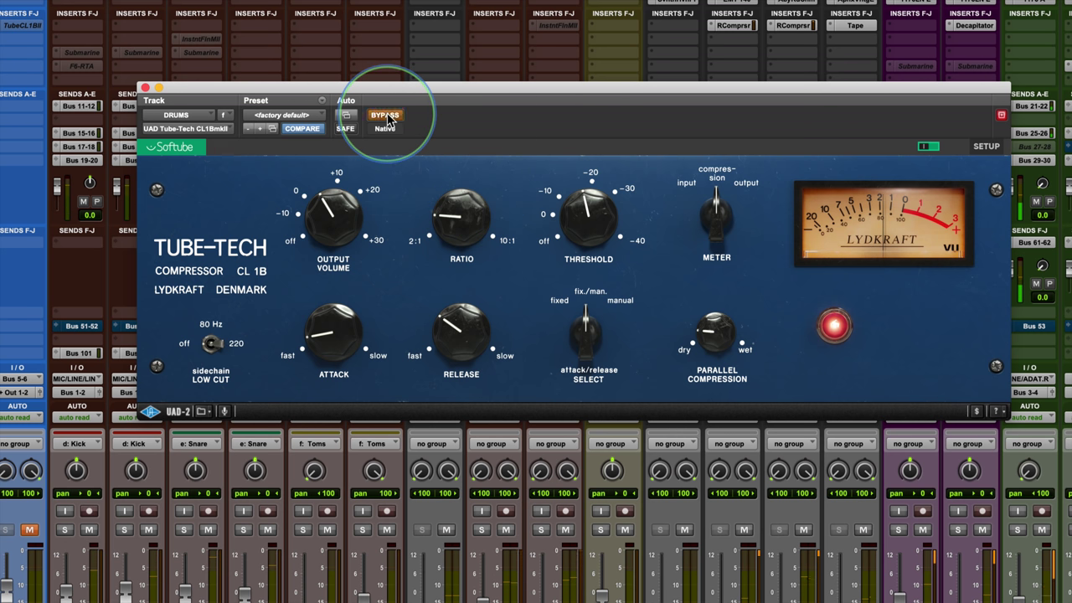
left_click(386, 117)
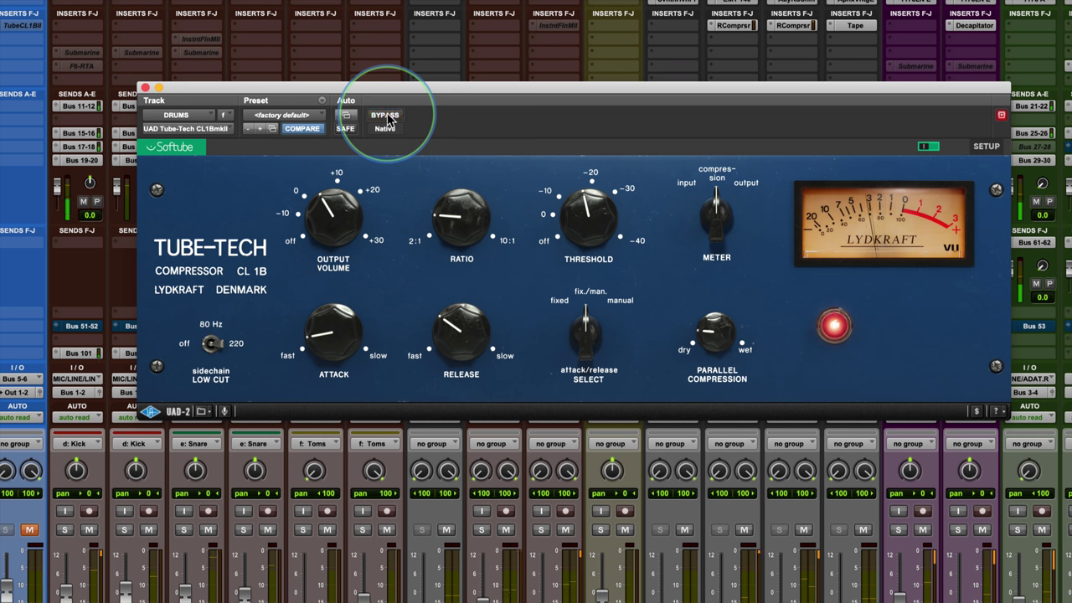
Audition the drums with Parallel Compression fully wet, then set it to 21 %
left_click(695, 329)
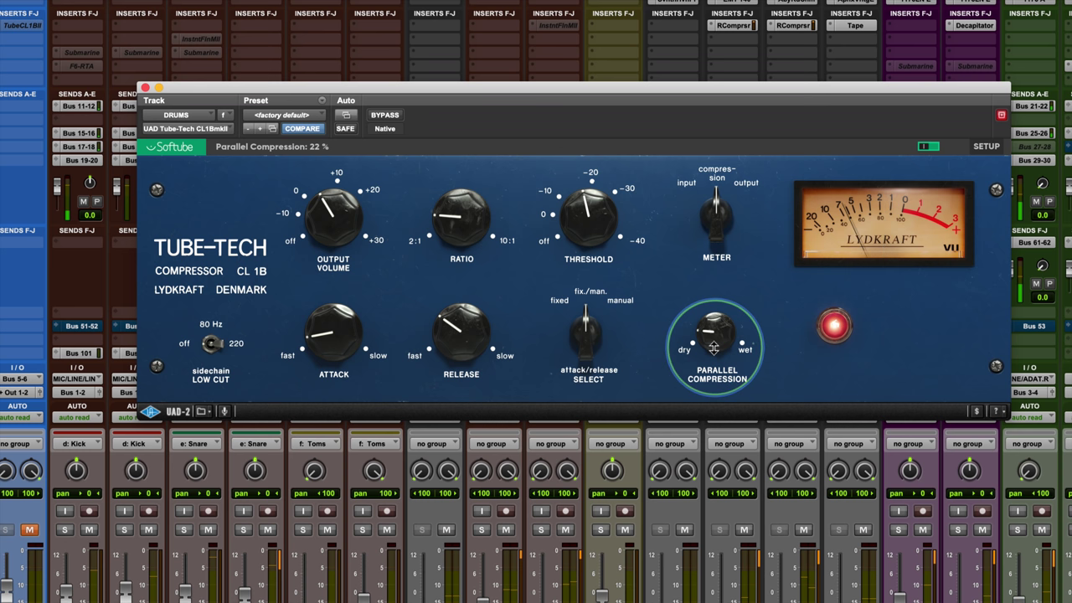
left_click_drag(712, 342, 724, 251)
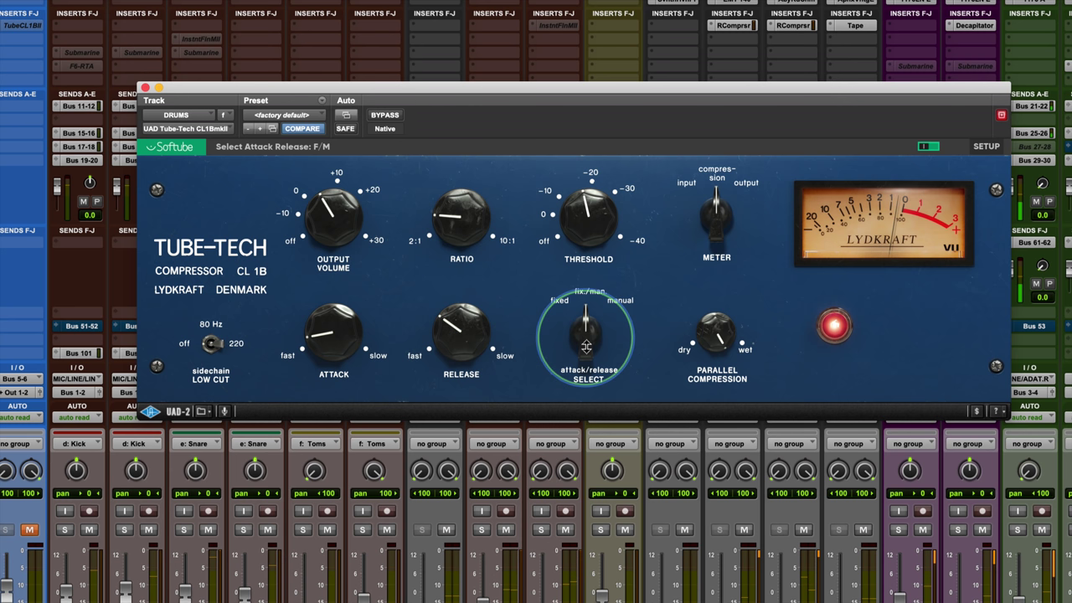
left_click_drag(715, 328, 712, 440)
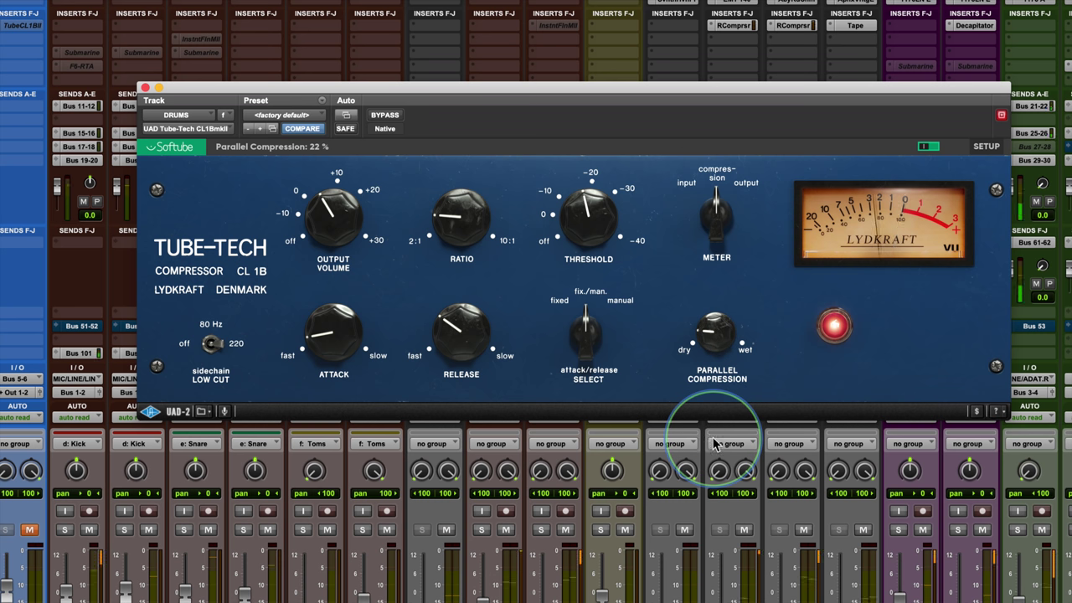
left_click_drag(702, 329, 703, 335)
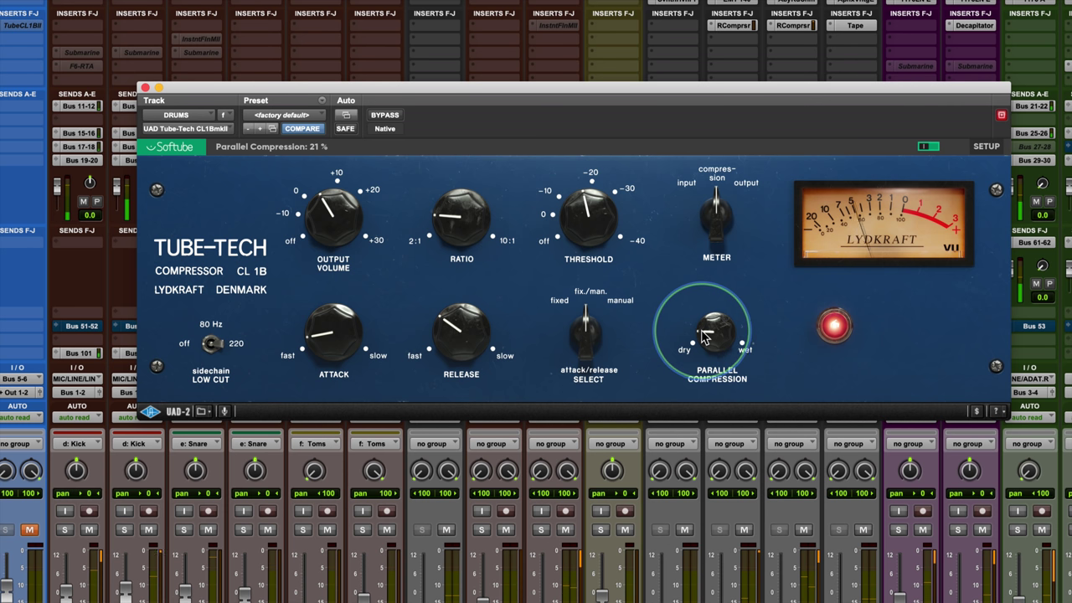
Raise the drum compressor's Output Volume to 5.0 dB and compare it bypassed and active
left_click_drag(318, 226, 318, 222)
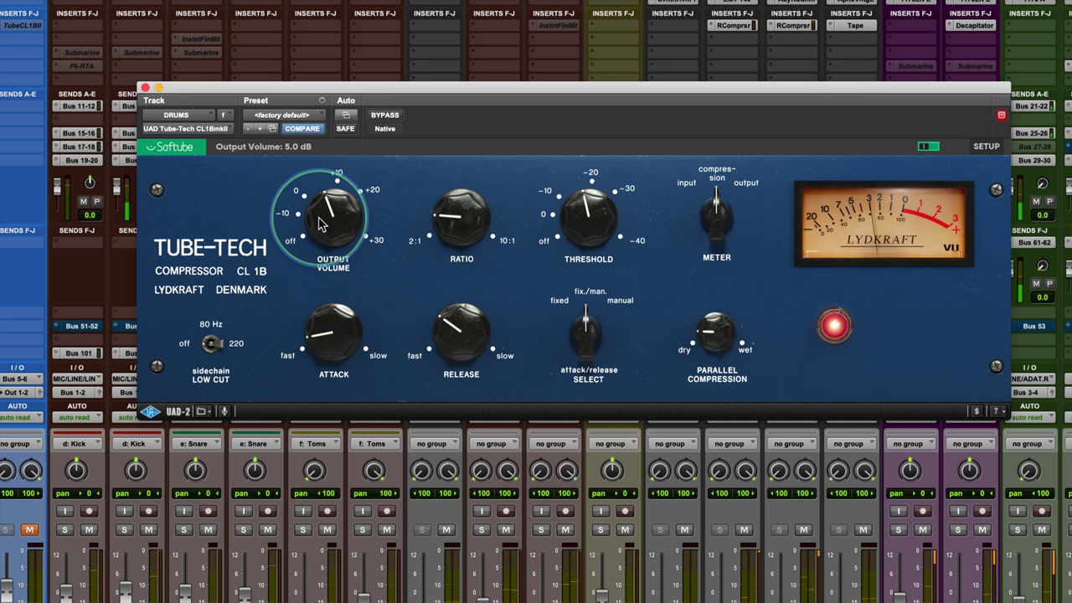
left_click(385, 116)
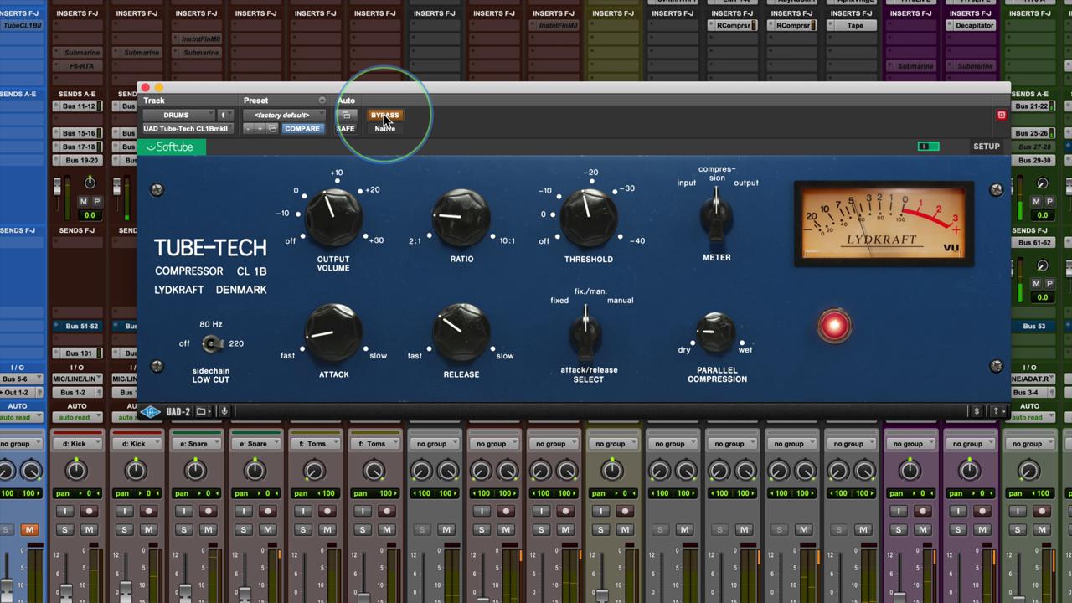
left_click(385, 117)
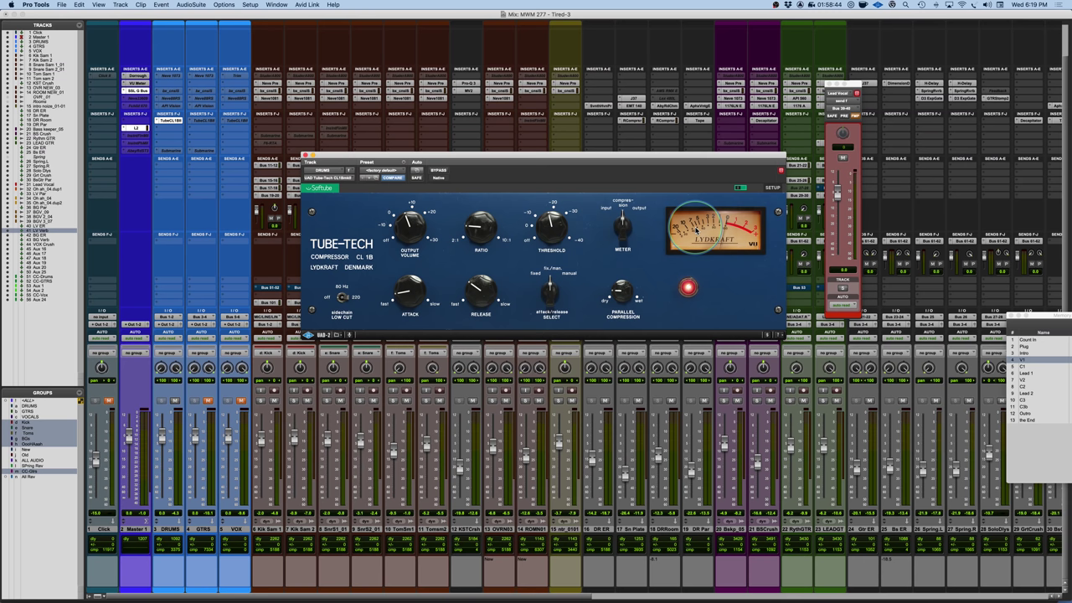
Open the Tube-Tech CL 1B insert on the GTRS track and set its attack/release select to fix./man
left_click(202, 123)
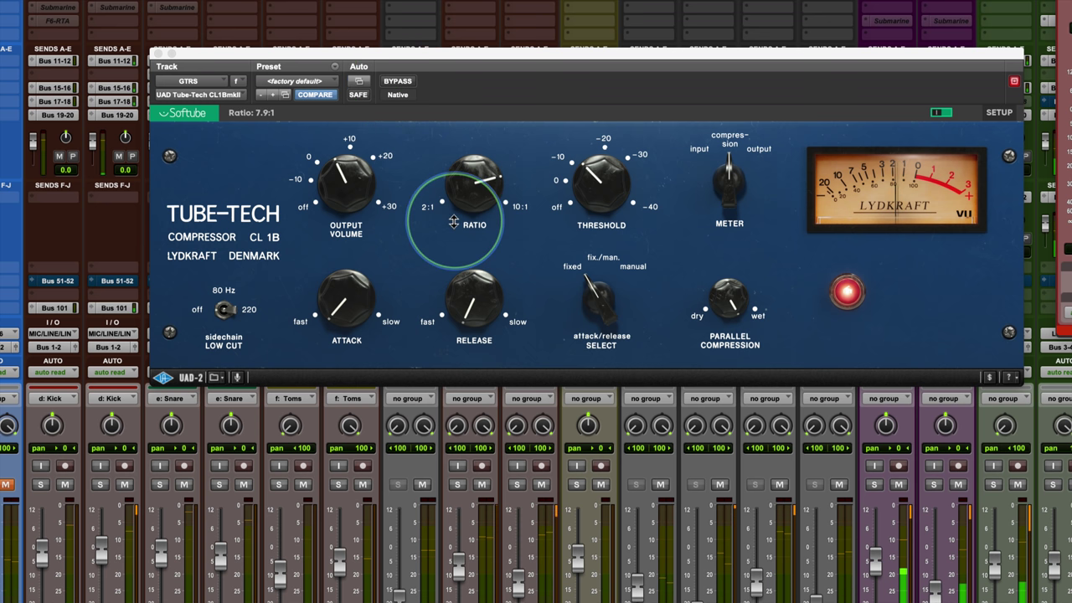
left_click(589, 283)
left_click_drag(588, 283, 586, 268)
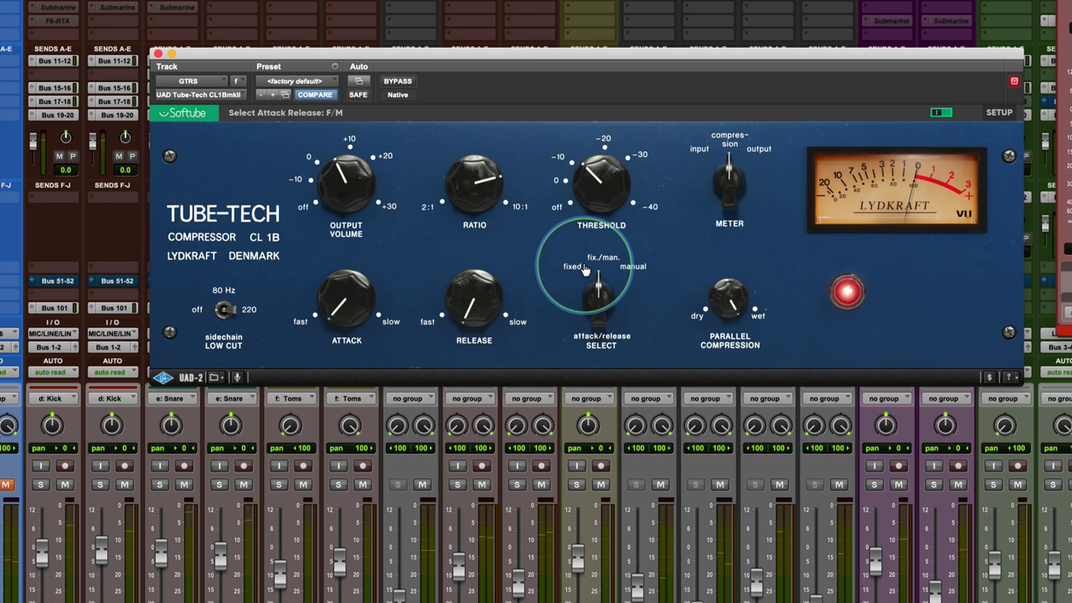
Set the guitar compressor's Attack to 0.3 and lower the Ratio, trying a drier blend before setting Parallel Compression to 100 %
left_click_drag(737, 302, 724, 408)
left_click(347, 300)
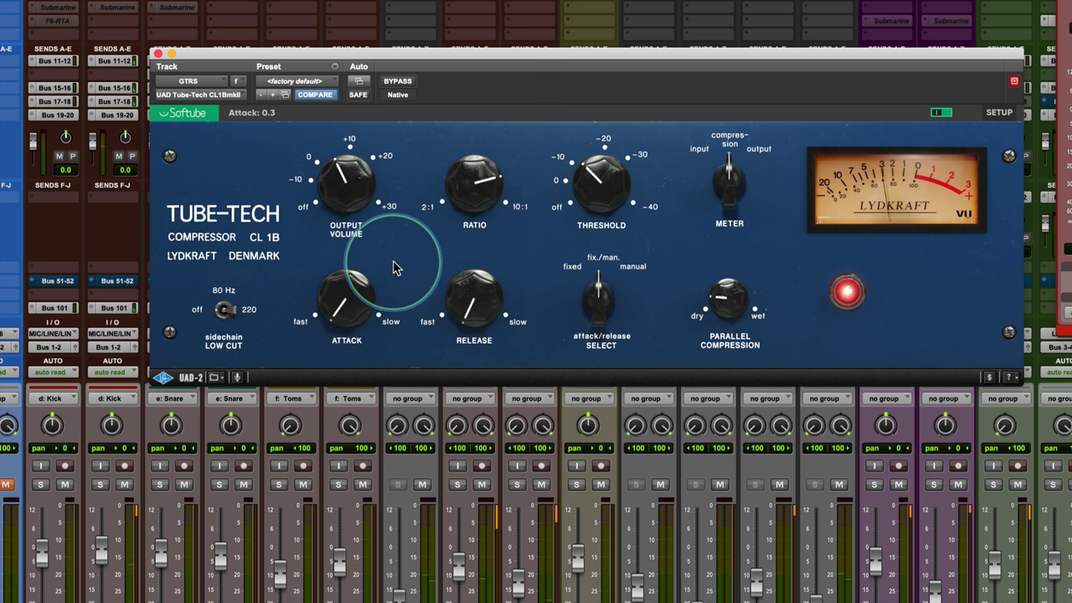
left_click_drag(480, 195, 481, 226)
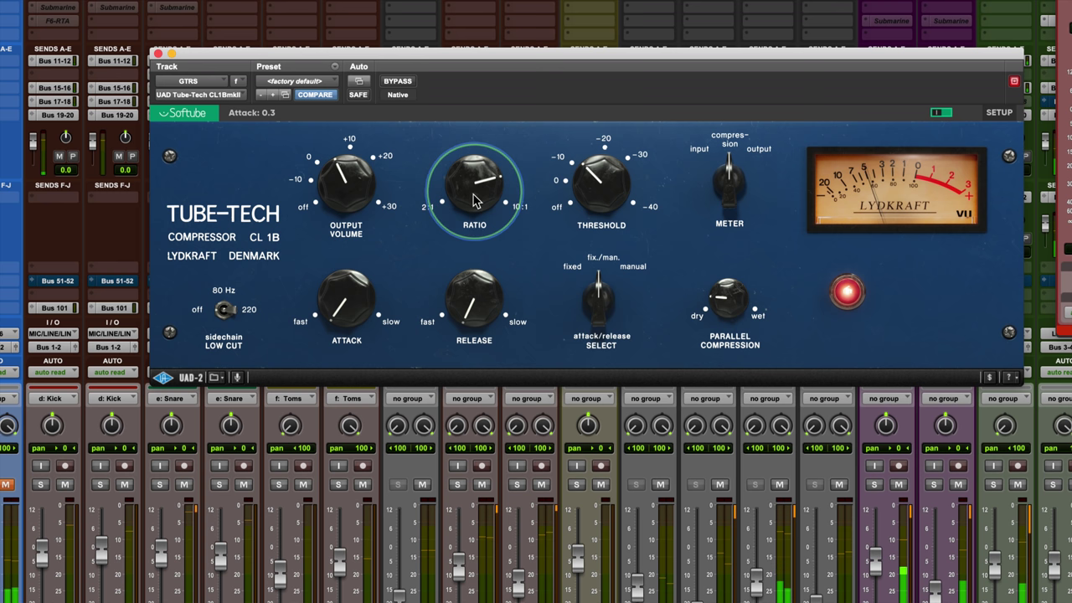
left_click(591, 176)
left_click_drag(591, 176, 588, 179)
left_click_drag(727, 304, 719, 300)
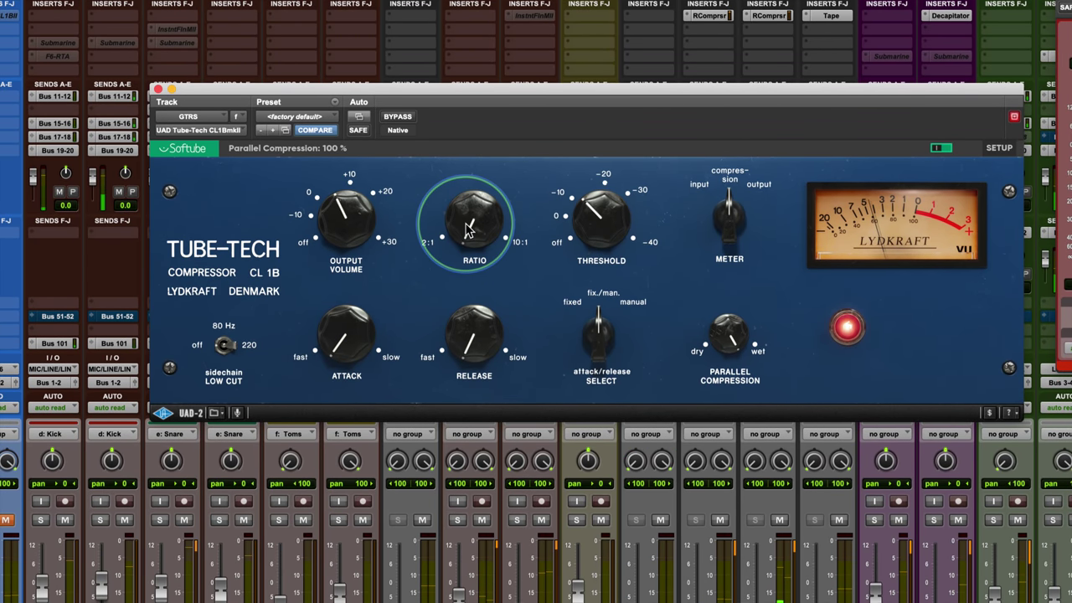
Set the guitar compressor's Ratio just above 2:1, the Threshold to -11.7 dB and the Output Volume to 3.5 dB
left_click_drag(470, 220, 469, 218)
left_click_drag(587, 212, 593, 218)
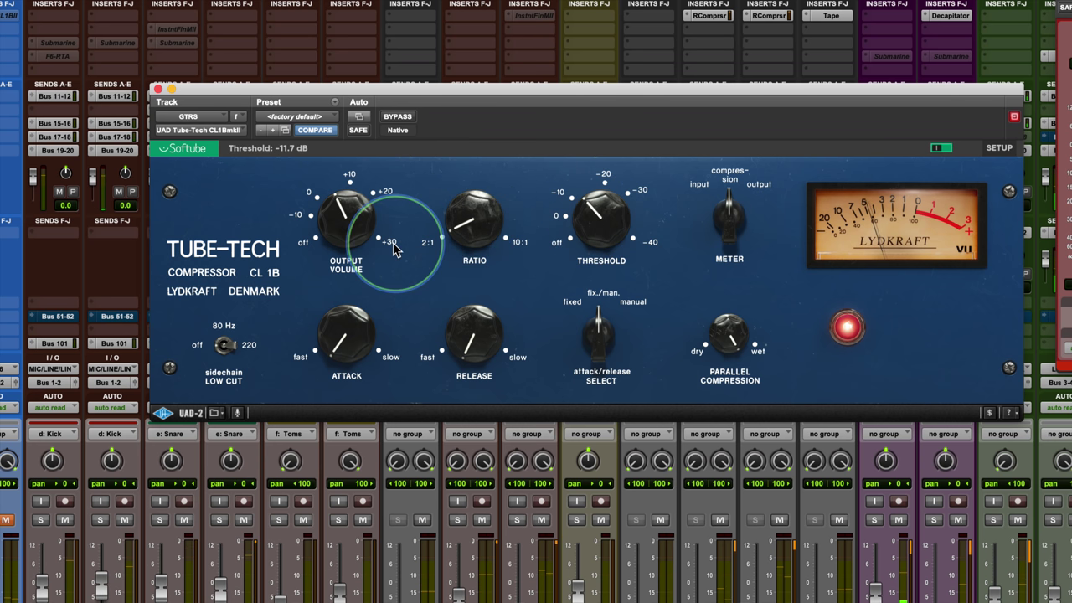
left_click_drag(347, 217, 423, 126)
Try the manual attack/release mode on the guitars, comparing the compressor bypassed and active
left_click(401, 118)
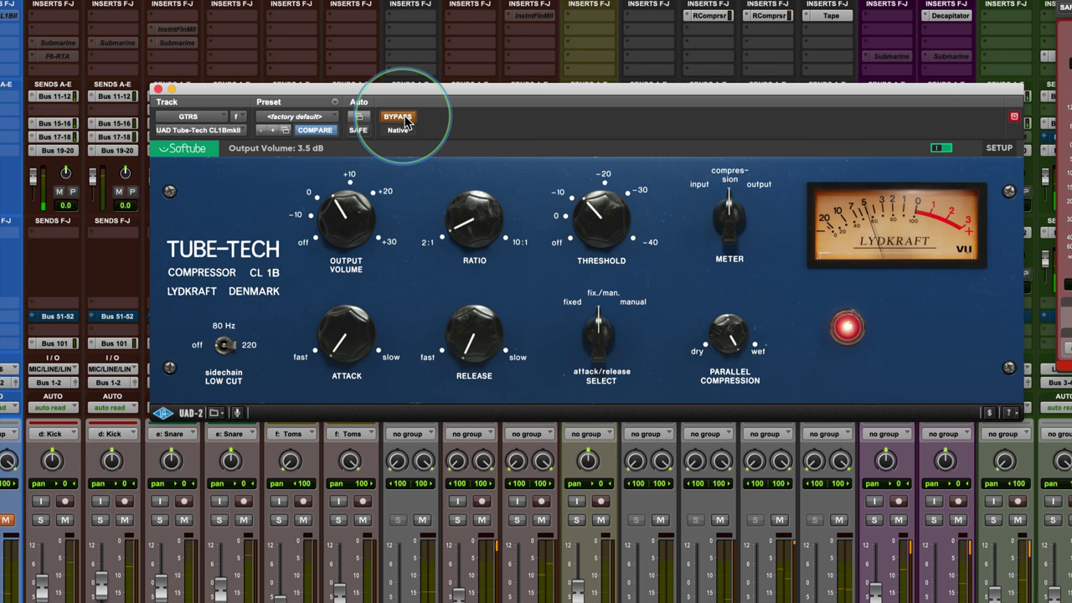
left_click(598, 335)
left_click(401, 118)
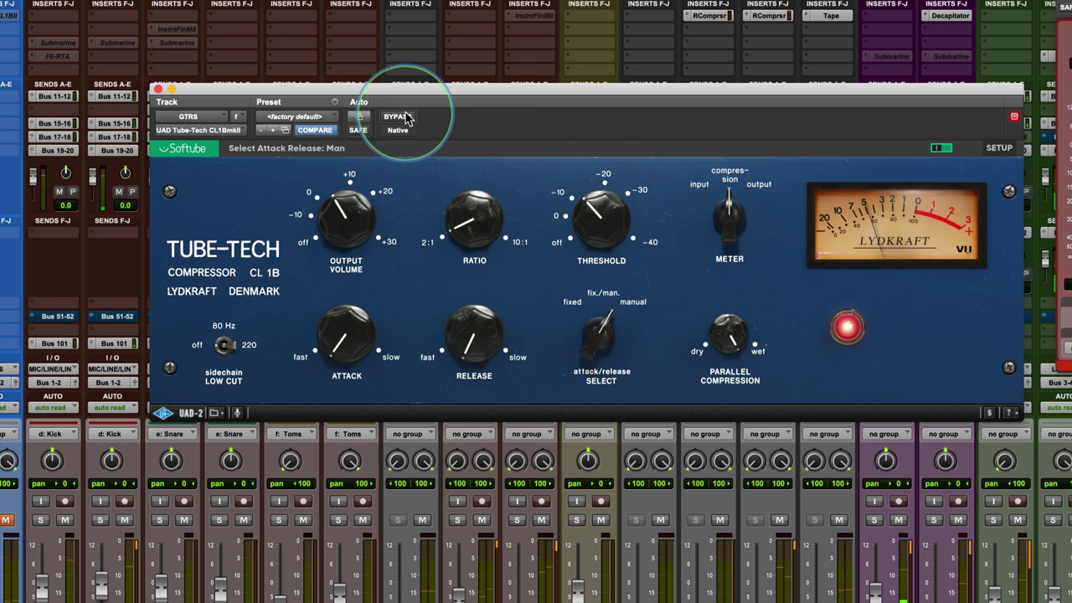
left_click(406, 119)
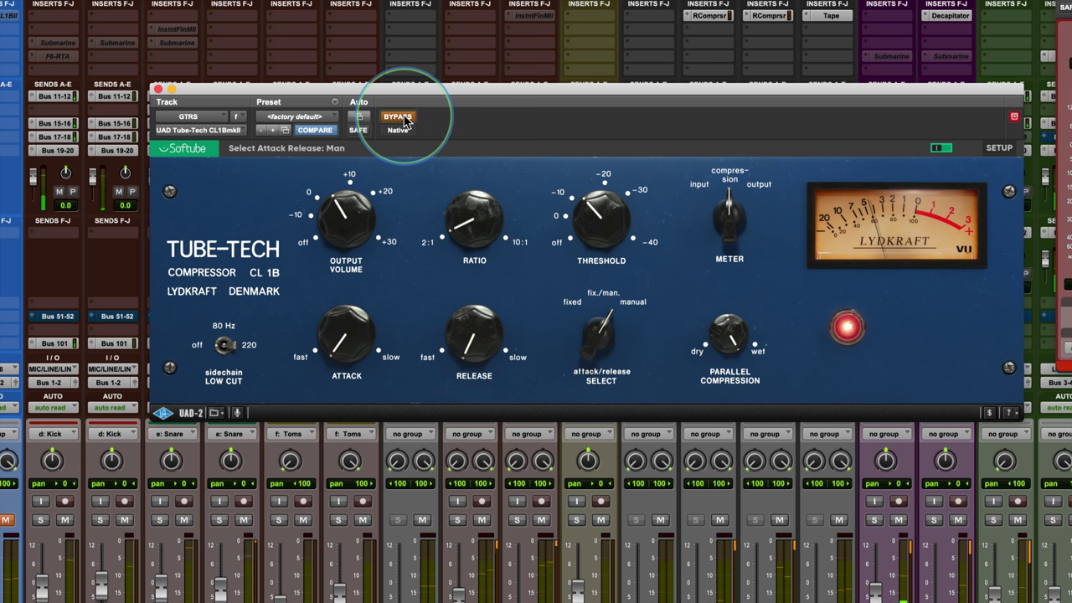
left_click(400, 118)
Set the guitar compressor's Attack to 3.1 and Release to 1.2, and switch the attack/release select back to fix./man
mouse_move(359, 302)
left_mouse_down()
mouse_move(342, 339)
mouse_move(342, 306)
left_mouse_up()
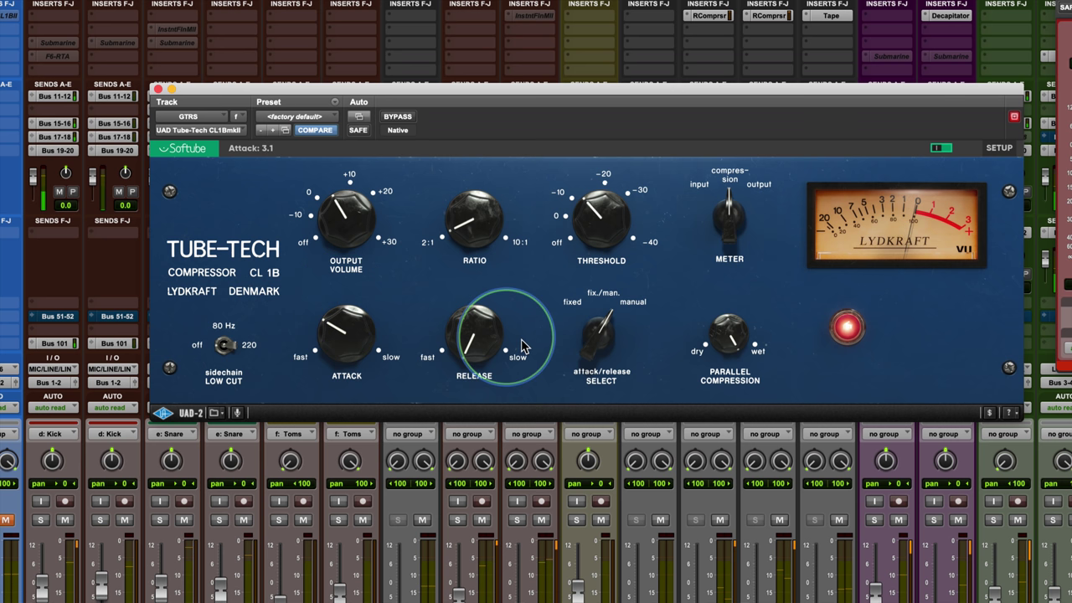
mouse_move(469, 339)
left_mouse_down()
mouse_move(466, 321)
mouse_move(459, 329)
left_mouse_up()
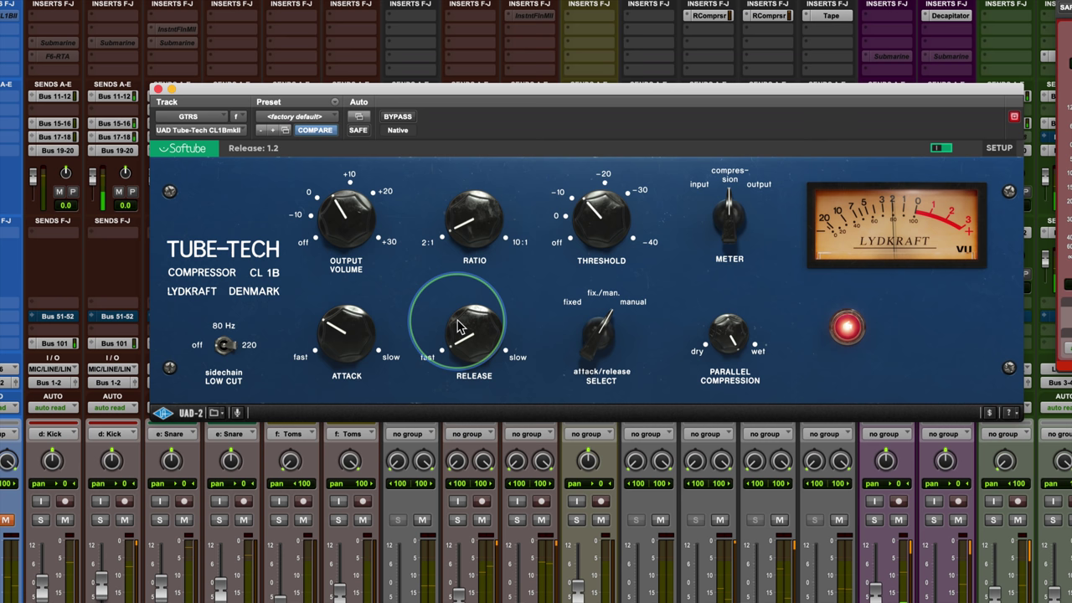
left_click_drag(595, 351, 591, 362)
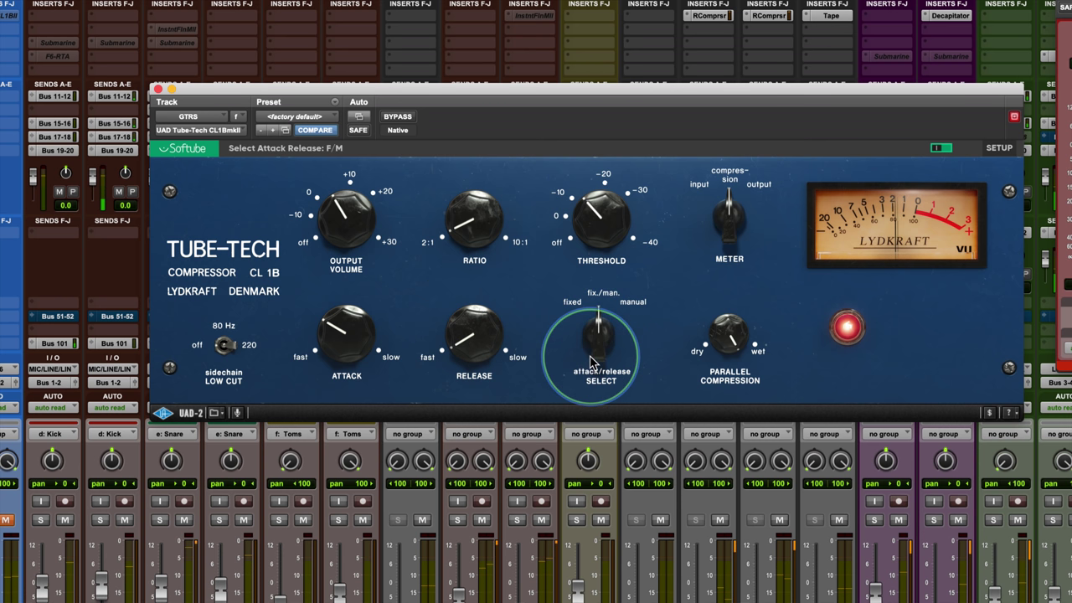
Fine-tune the guitar compressor's Attack from 2.9 down to 2.8 while comparing the sound bypassed and active
left_click_drag(331, 345, 339, 318)
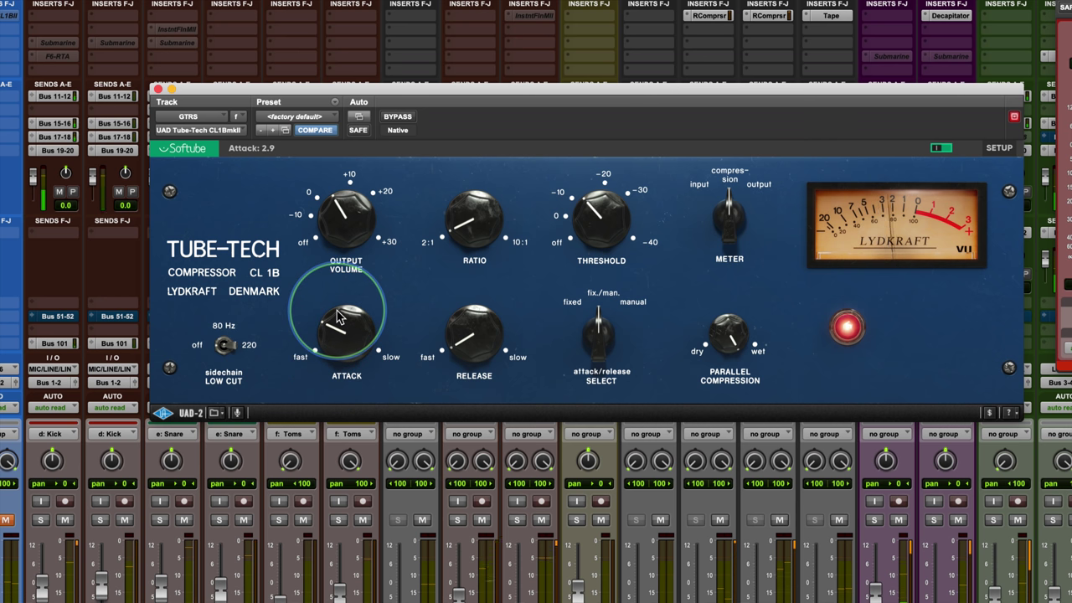
left_click(401, 120)
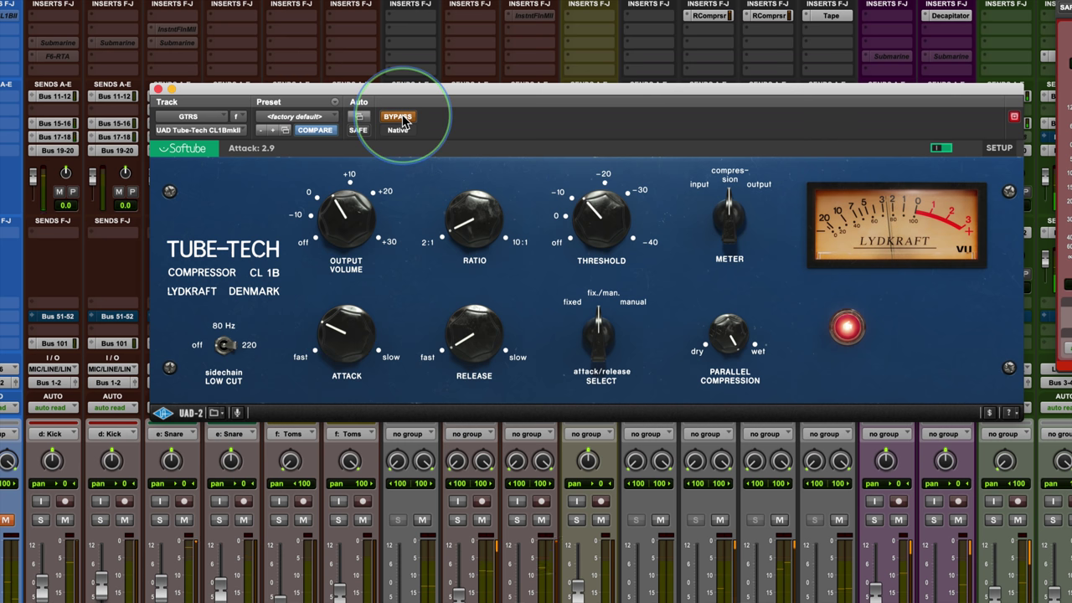
left_click(402, 120)
left_click_drag(335, 335, 331, 342)
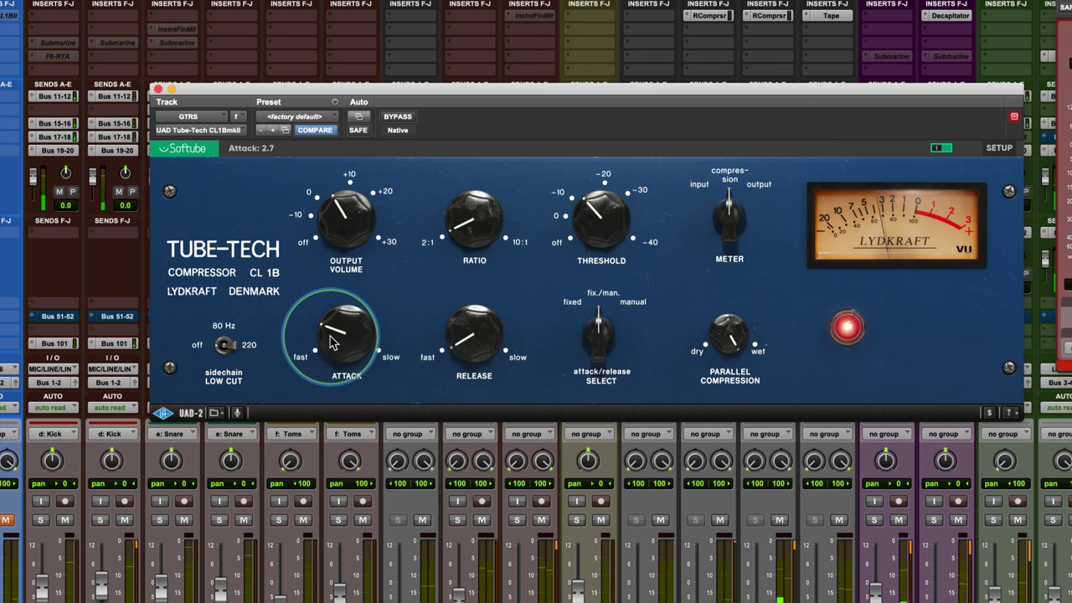
left_click(399, 120)
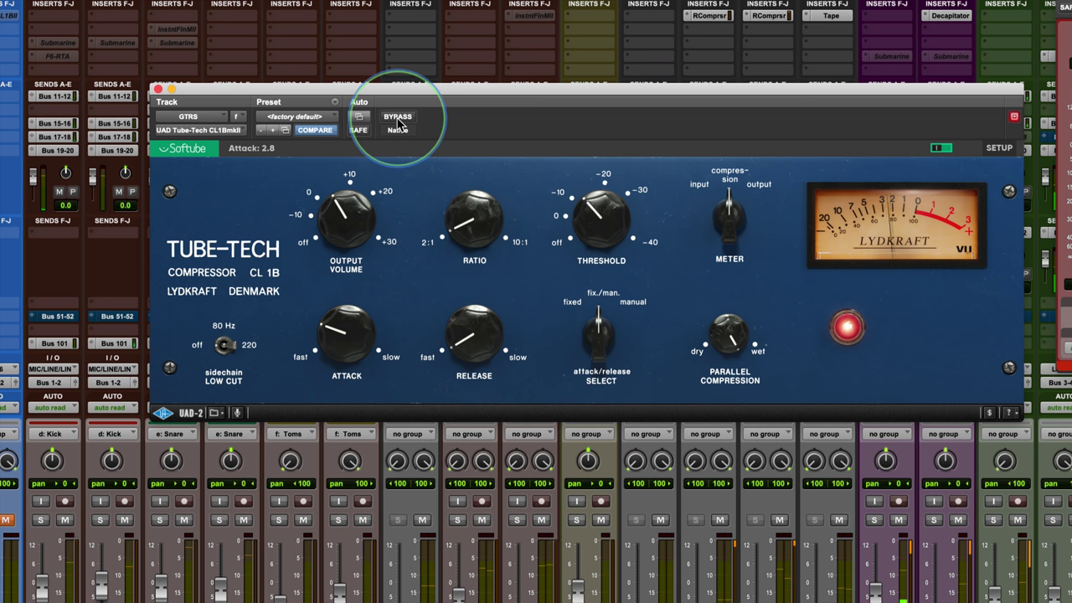
Set the guitar compressor's sidechain low cut to 80 Hz and check the sound against bypass
left_click(225, 345)
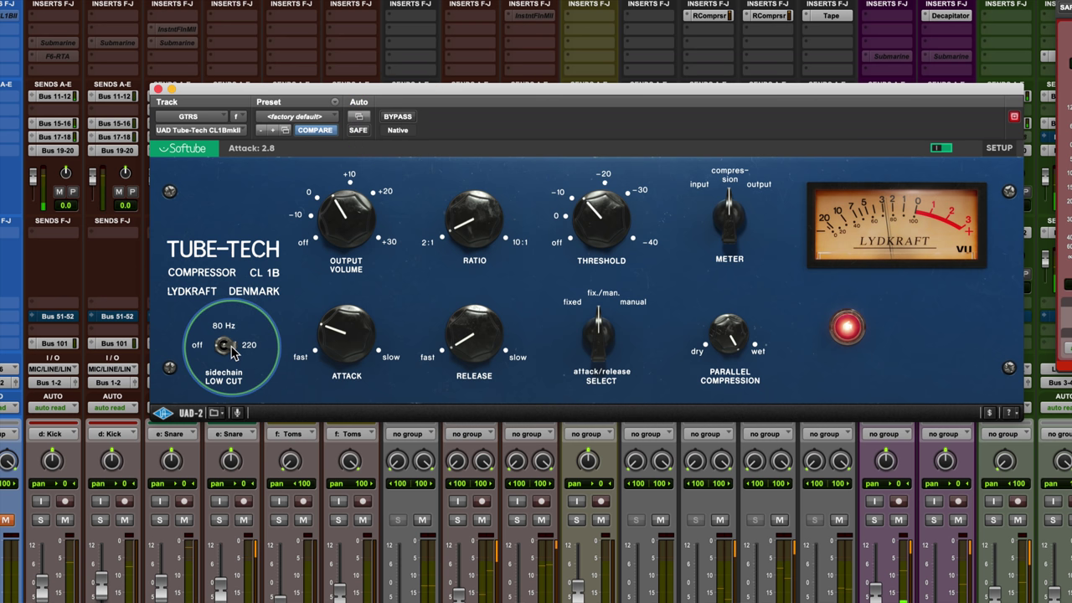
left_click(399, 118)
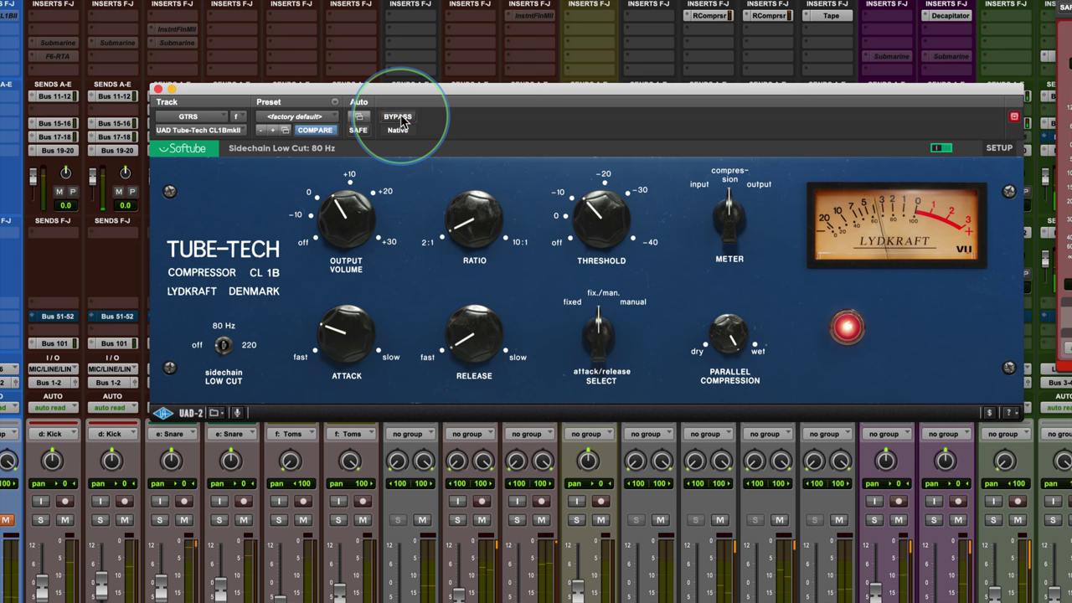
Set the guitar compressor's Parallel Compression to a mostly dry blend, raise the Output Volume slightly and check against bypass
left_click_drag(729, 378, 713, 508)
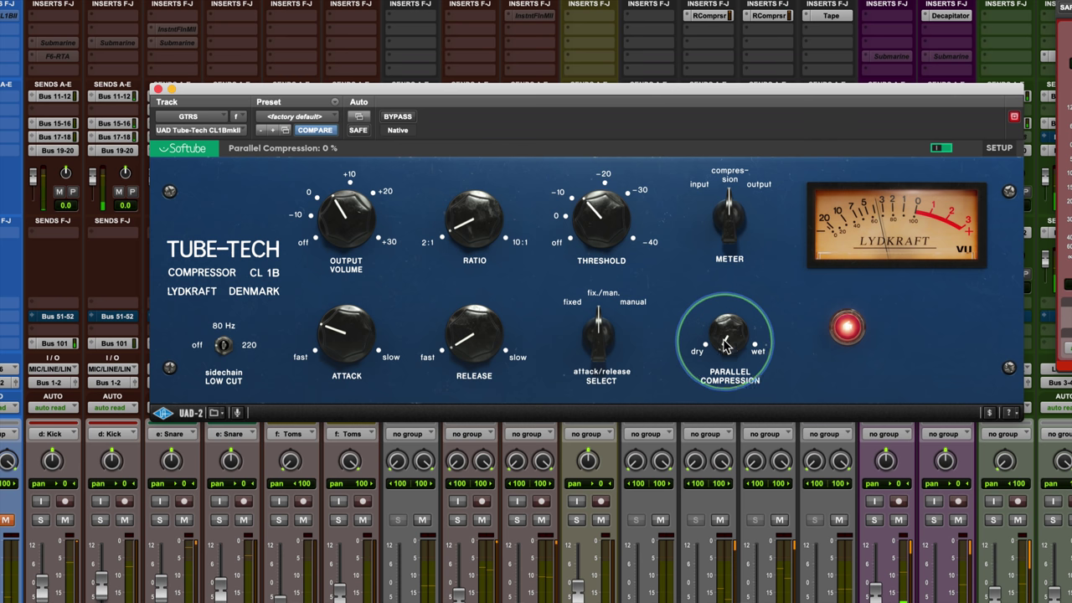
left_click_drag(718, 330, 718, 307)
left_click_drag(340, 147, 329, 217)
left_click(395, 117)
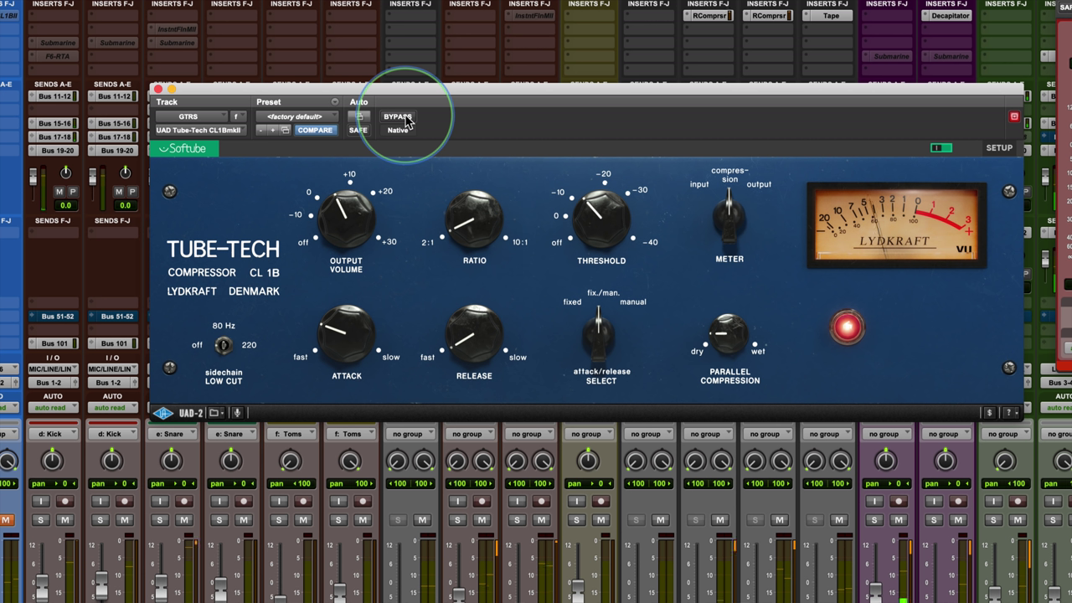
mouse_move(347, 335)
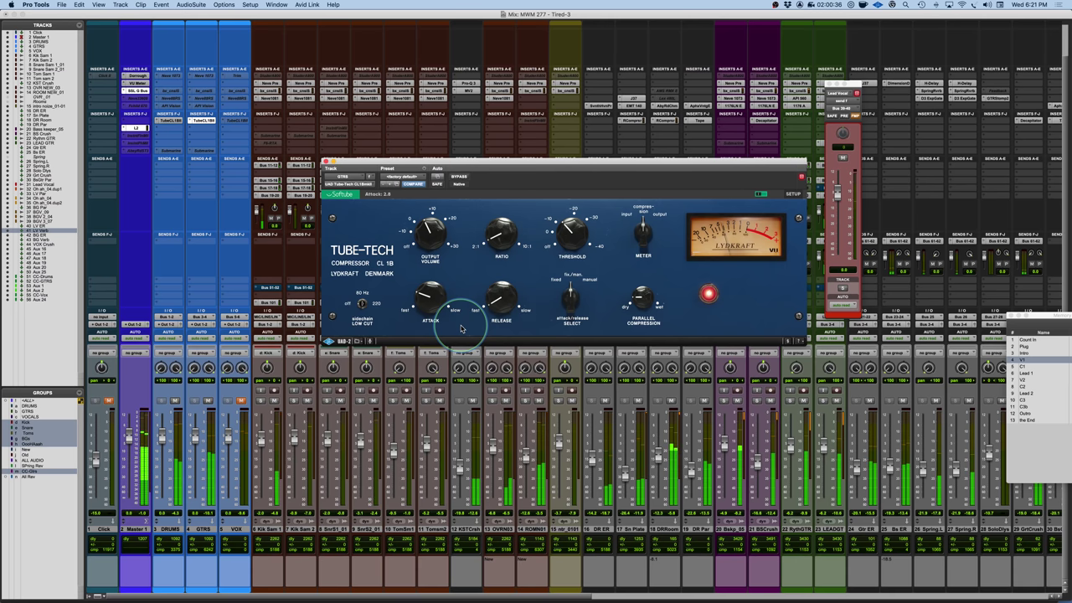
Select the DRUMS and GTRS buses together and compare the mix with their Tube-Tech compressors bypassed and active
left_click(175, 530)
left_click(173, 530)
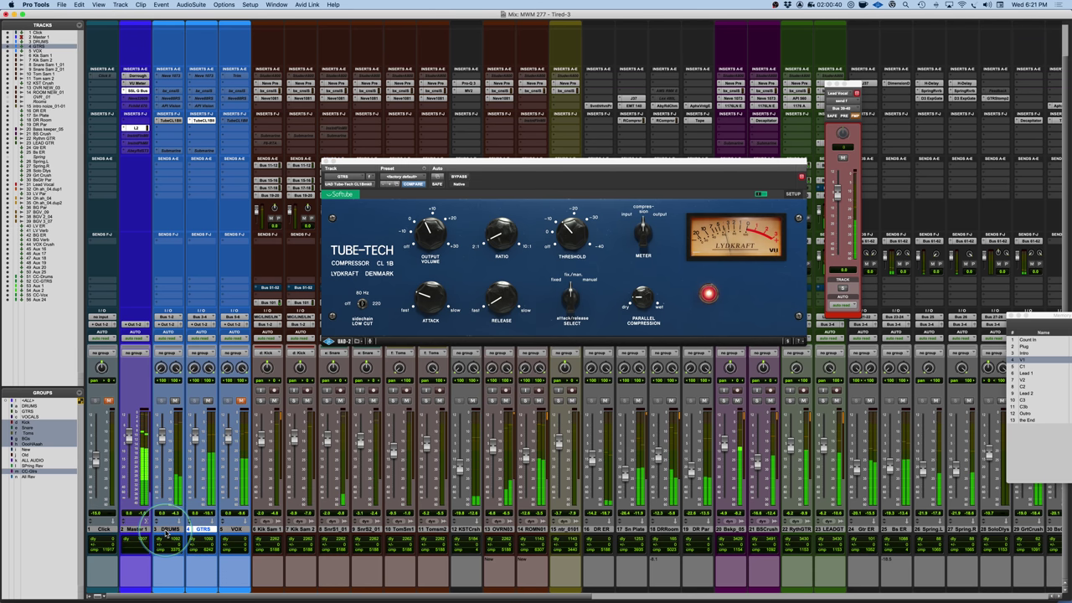
left_click(172, 122)
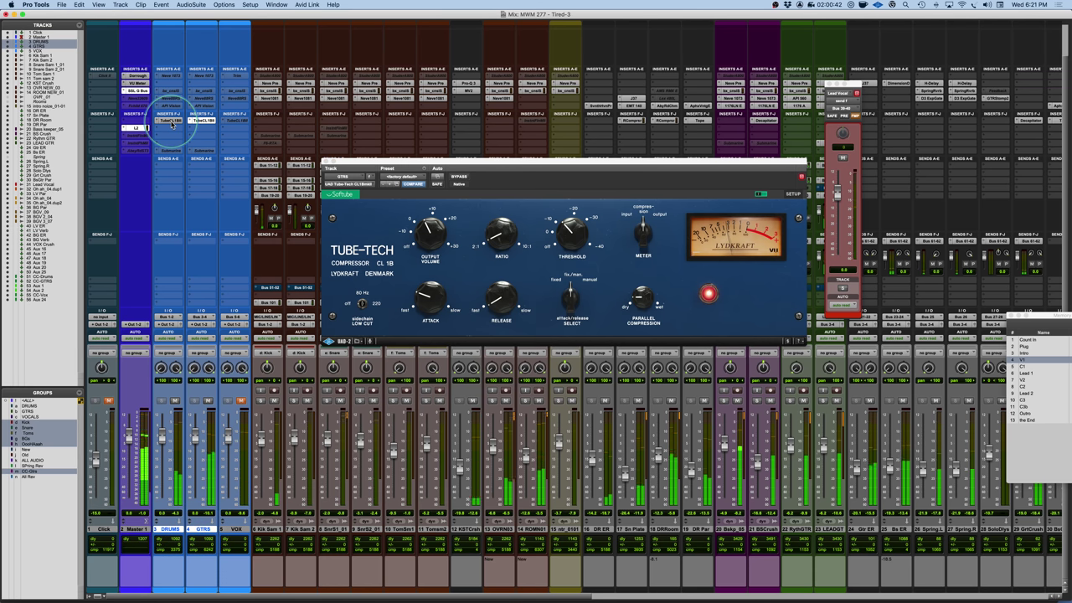
left_click(171, 122, "super")
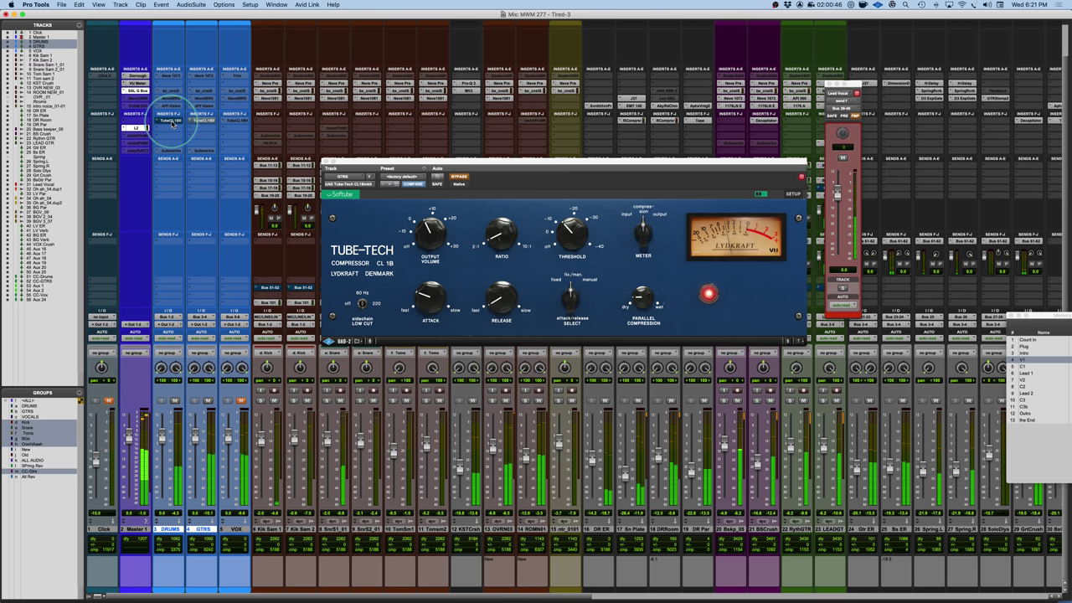
left_click(172, 122, "super")
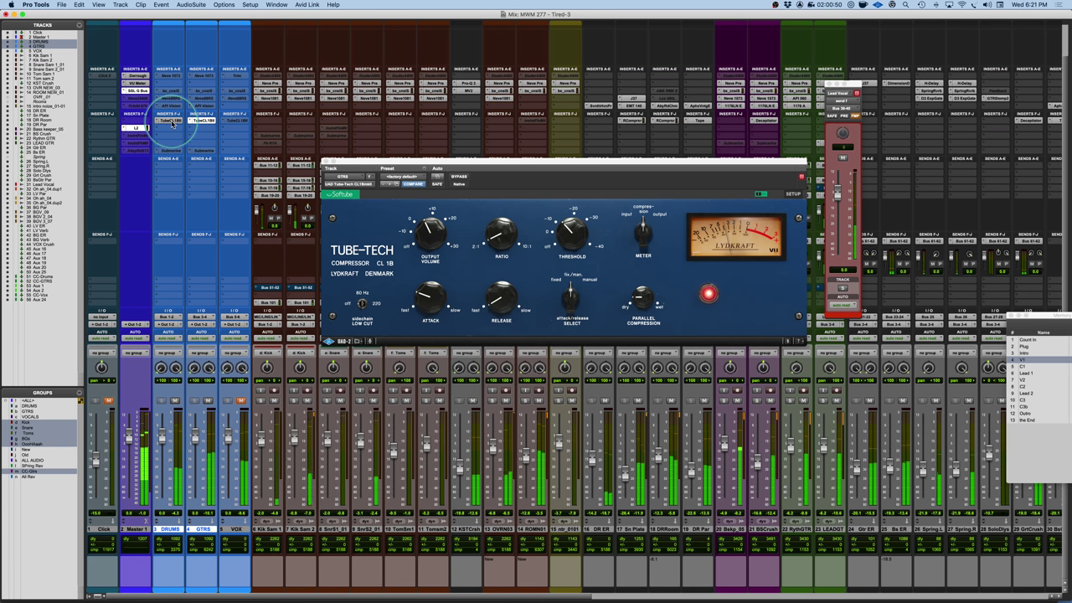
left_click(172, 123, "super")
left_click(171, 123, "super")
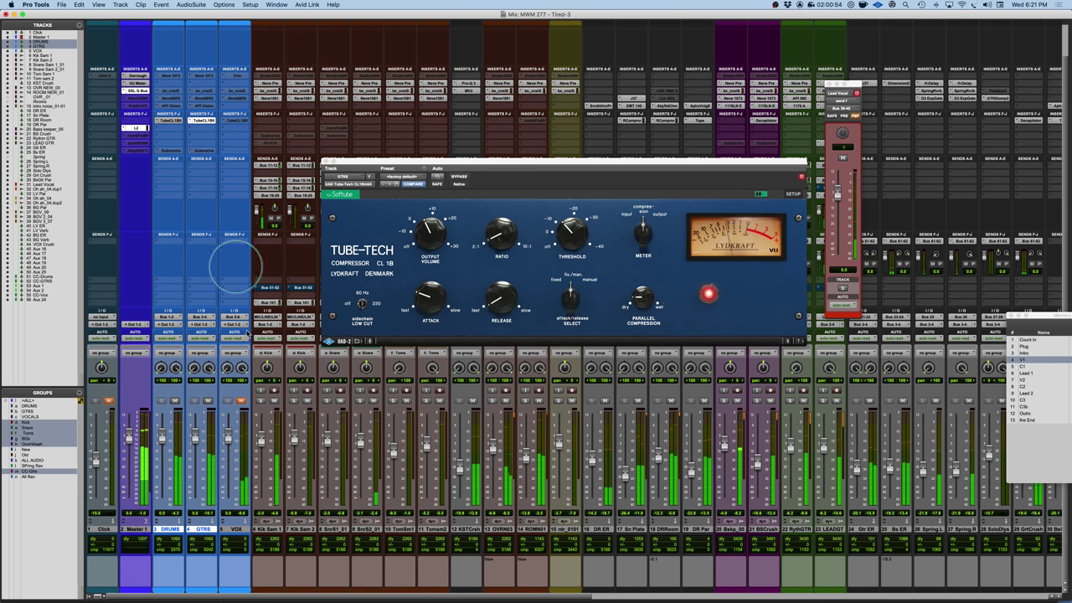
Unmute the VOX bus, activate its Tube-Tech compressor and open the plug-in
left_click(241, 401)
left_click(241, 401)
left_click(238, 122, "super")
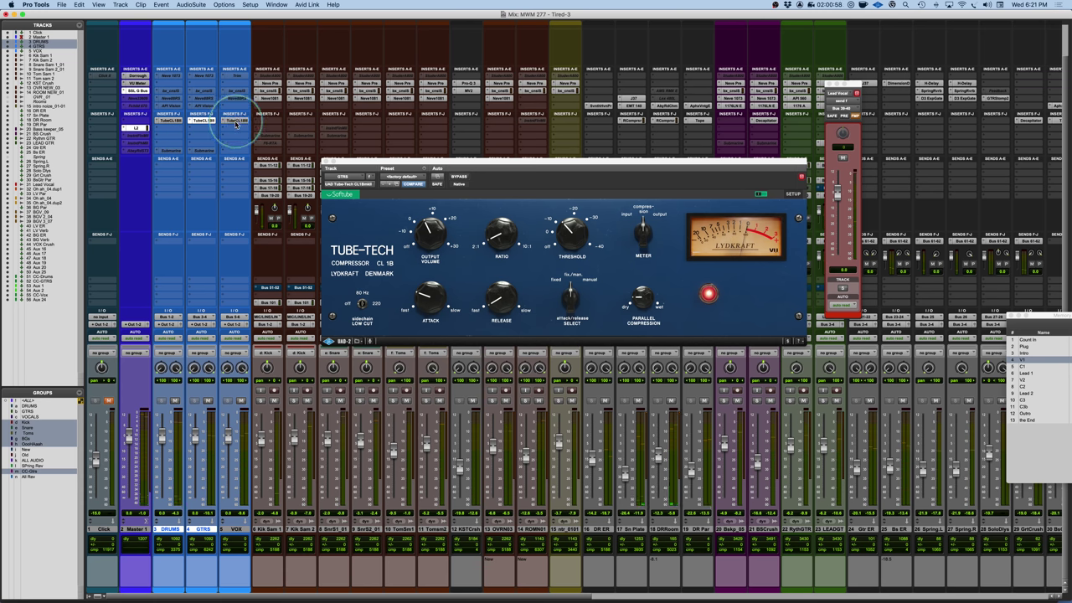
left_click(238, 122)
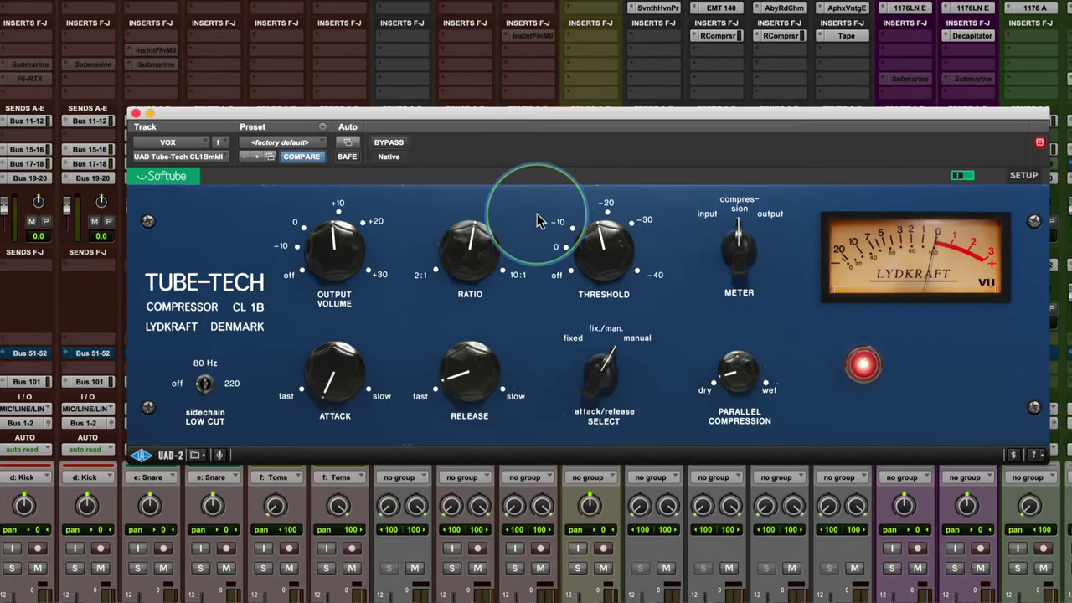
Set the vocal compressor's Parallel Compression to 16 % and compare the vocal bypassed and active
mouse_move(728, 377)
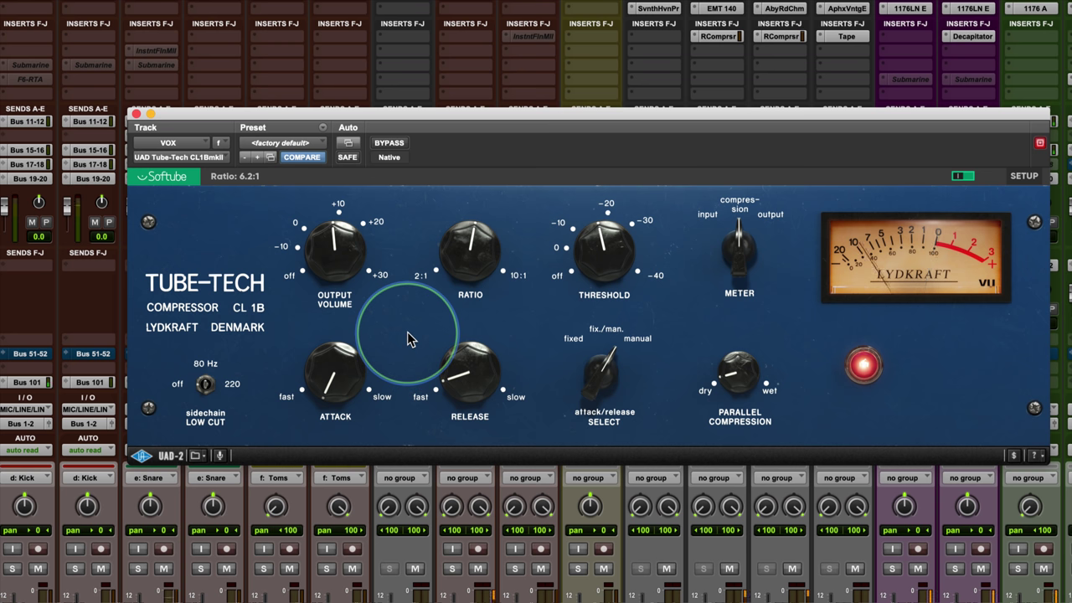
left_click(395, 146)
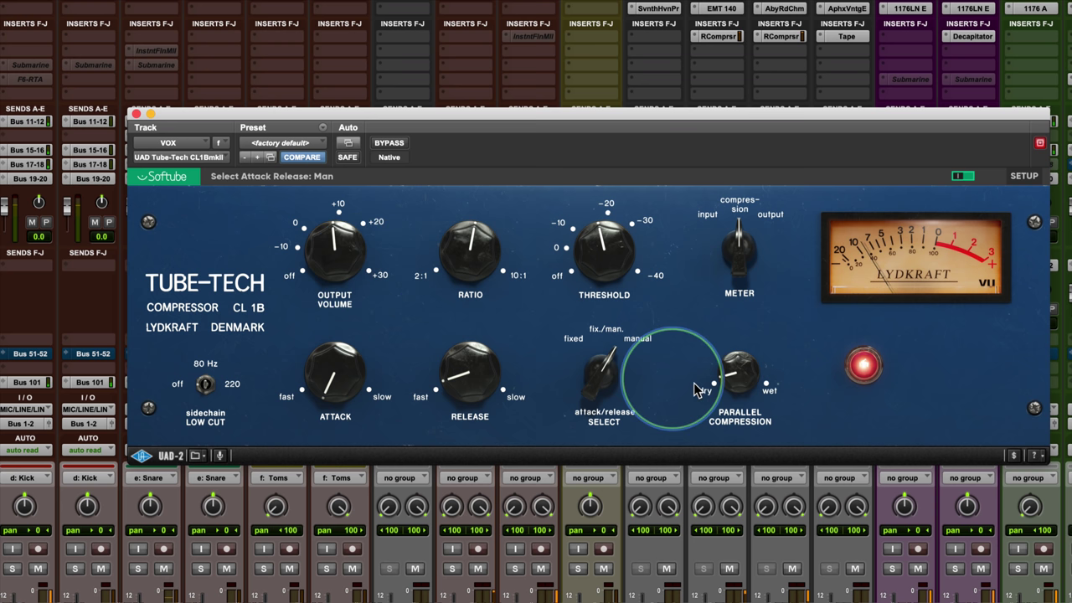
left_click_drag(732, 380, 733, 377)
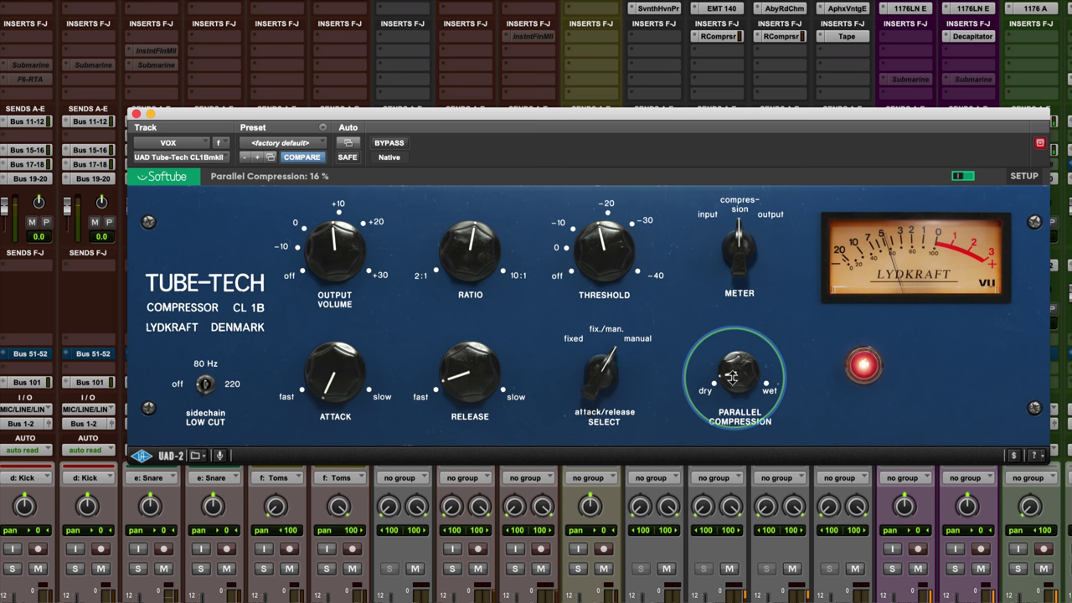
left_click(389, 144)
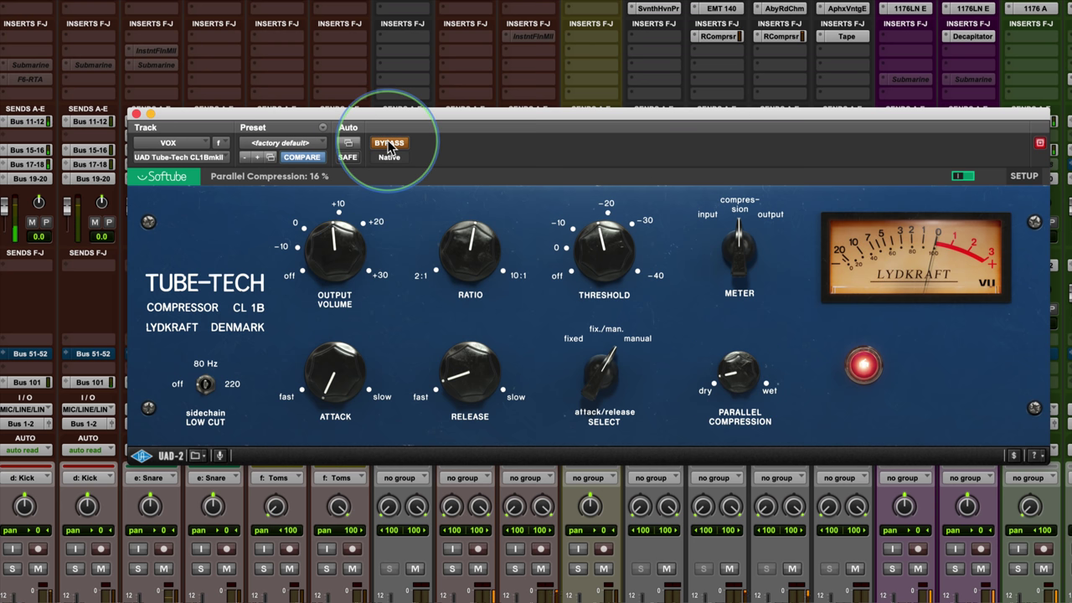
left_click(389, 144)
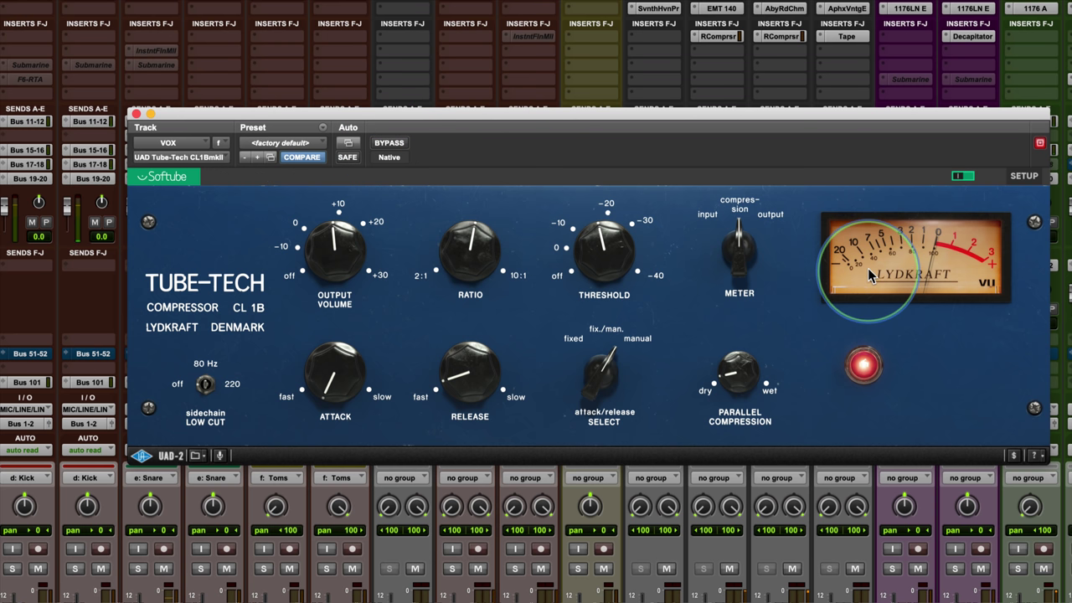
mouse_move(453, 387)
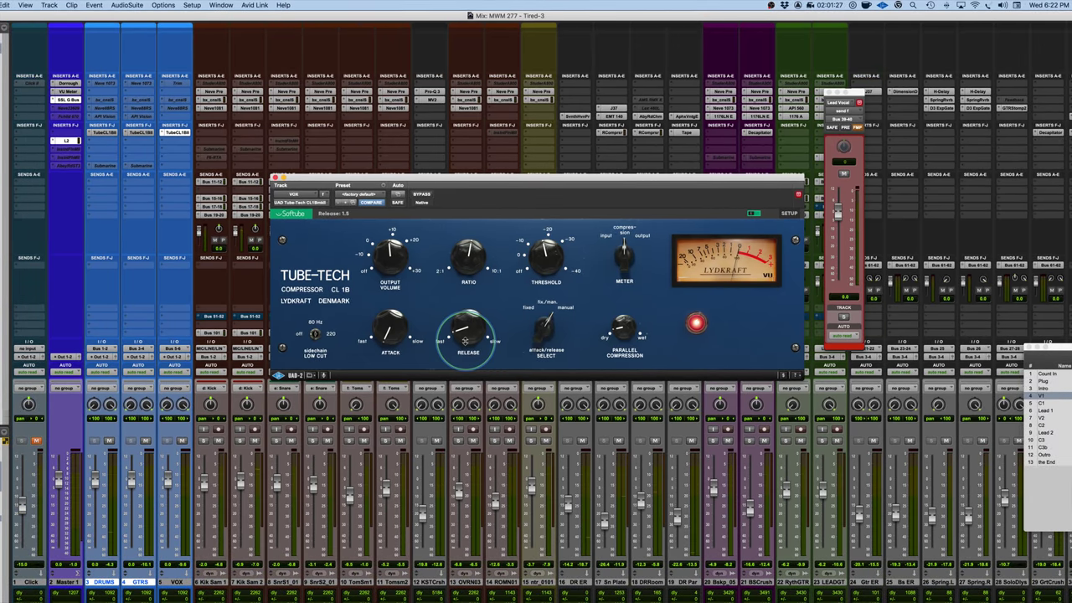
mouse_move(763, 301)
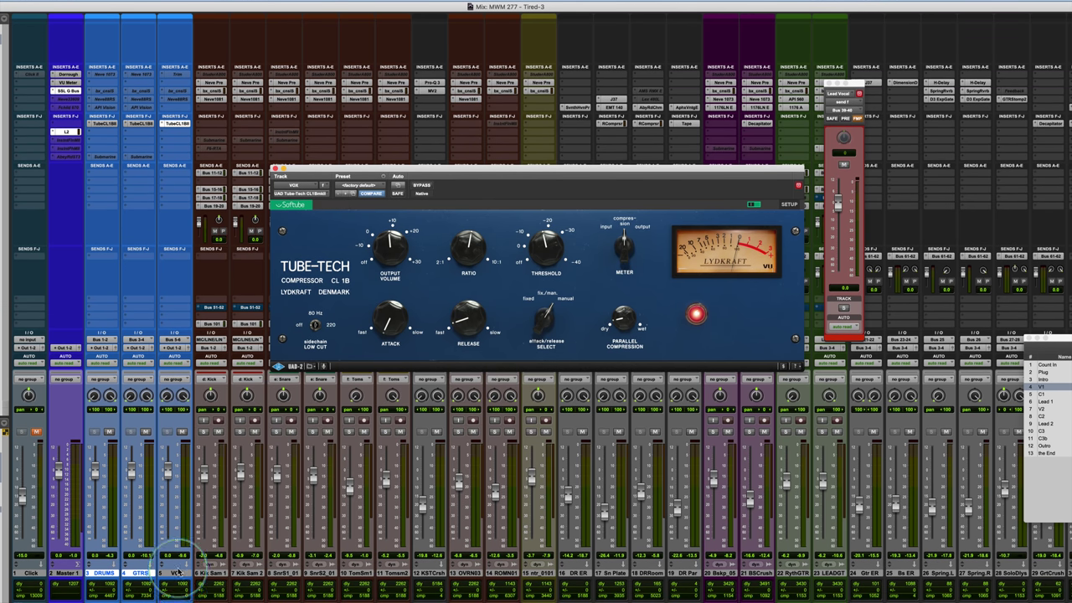
Add the VOX bus to the track selection, play the mix and compare all three bus compressors bypassed and active
left_click(177, 573)
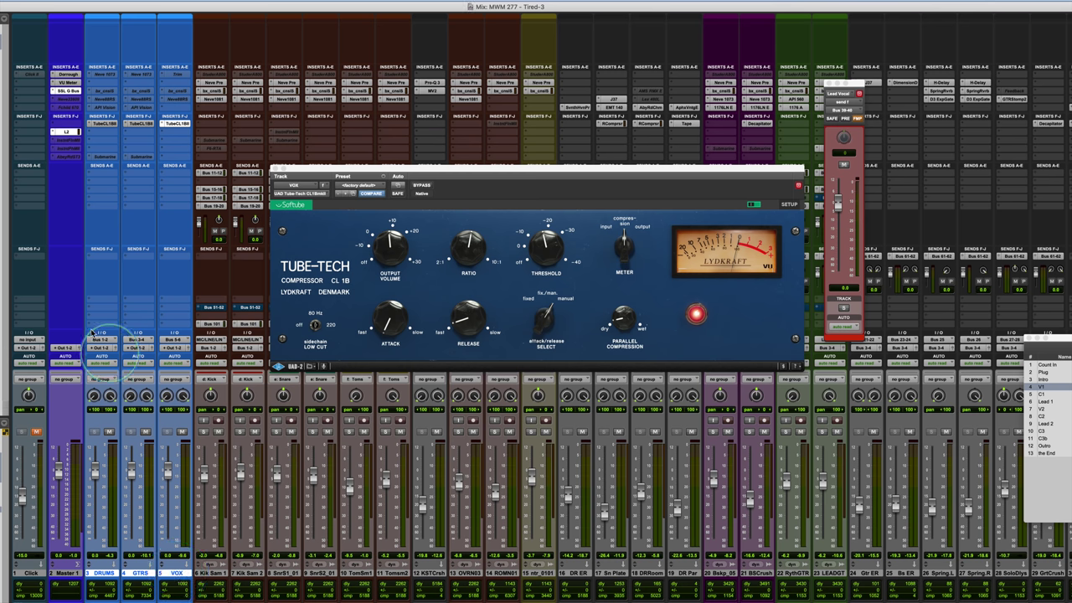
left_click(103, 125)
key("space")
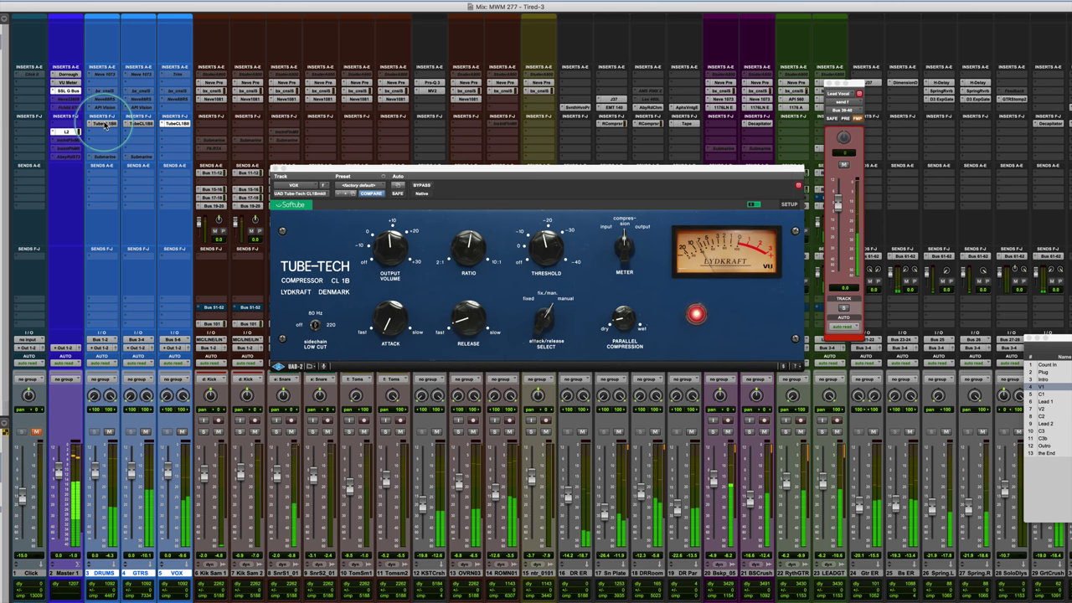
key("super+b")
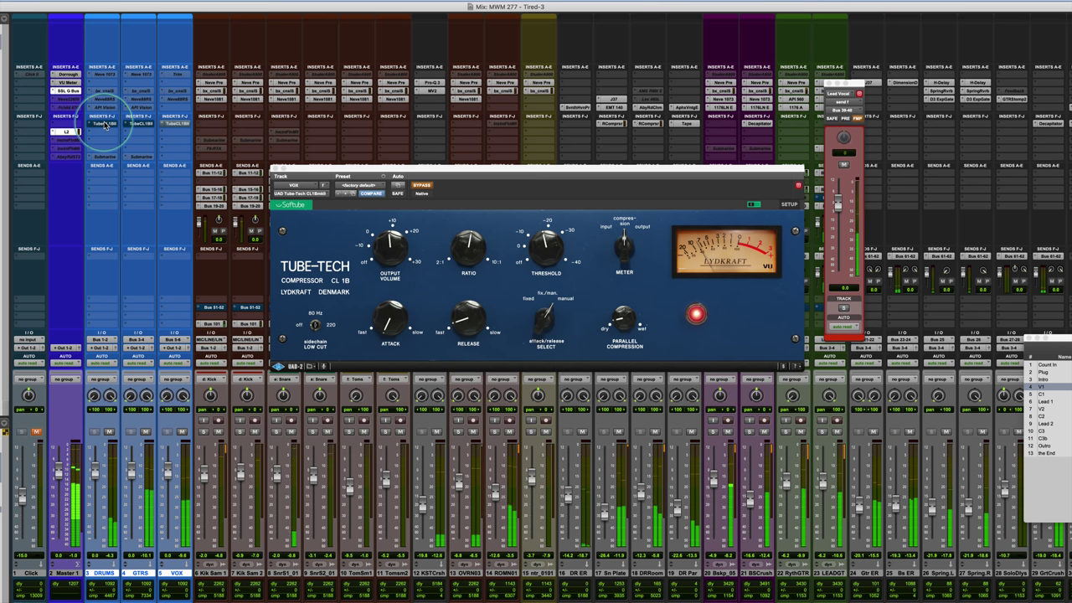
key("super+b")
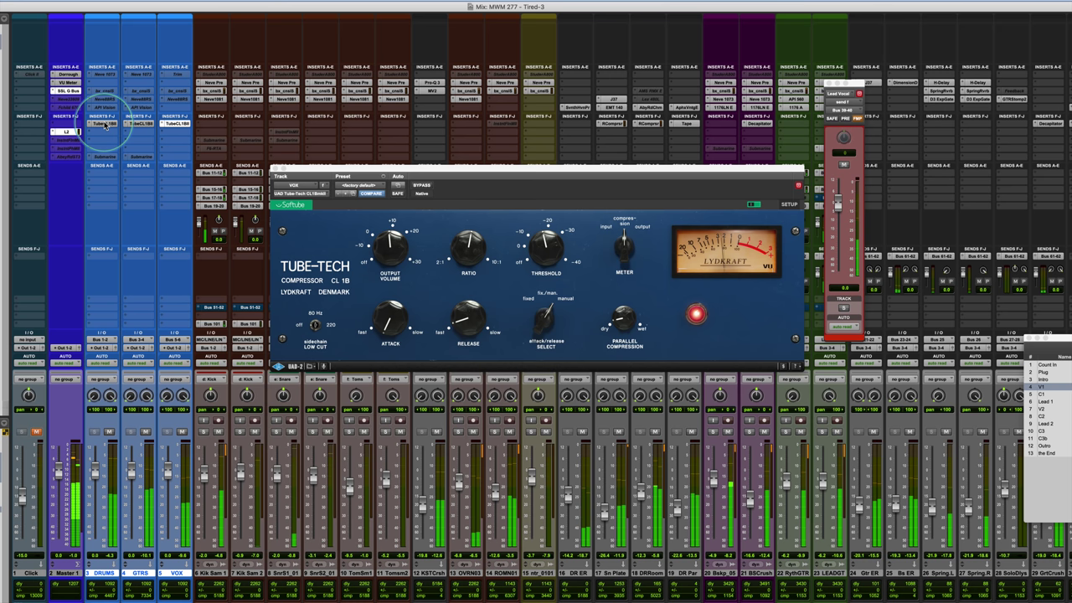
Set the DRUMS compressor's Parallel Compression to 17 % and compare all three bus compressors bypassed and active
left_click(105, 124)
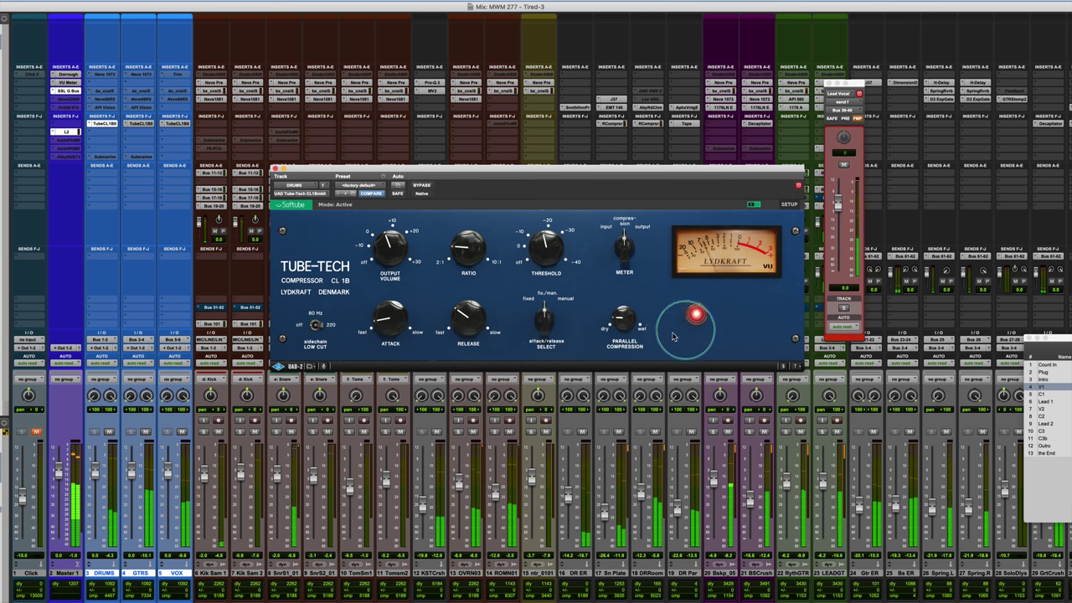
mouse_move(617, 326)
left_click_drag(617, 326, 617, 348)
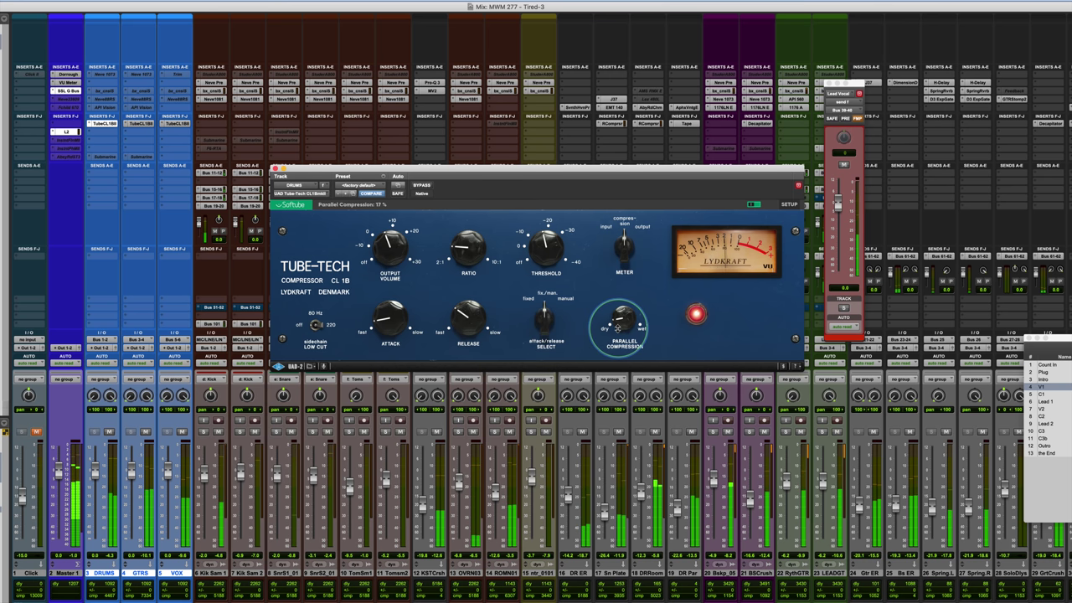
mouse_move(386, 246)
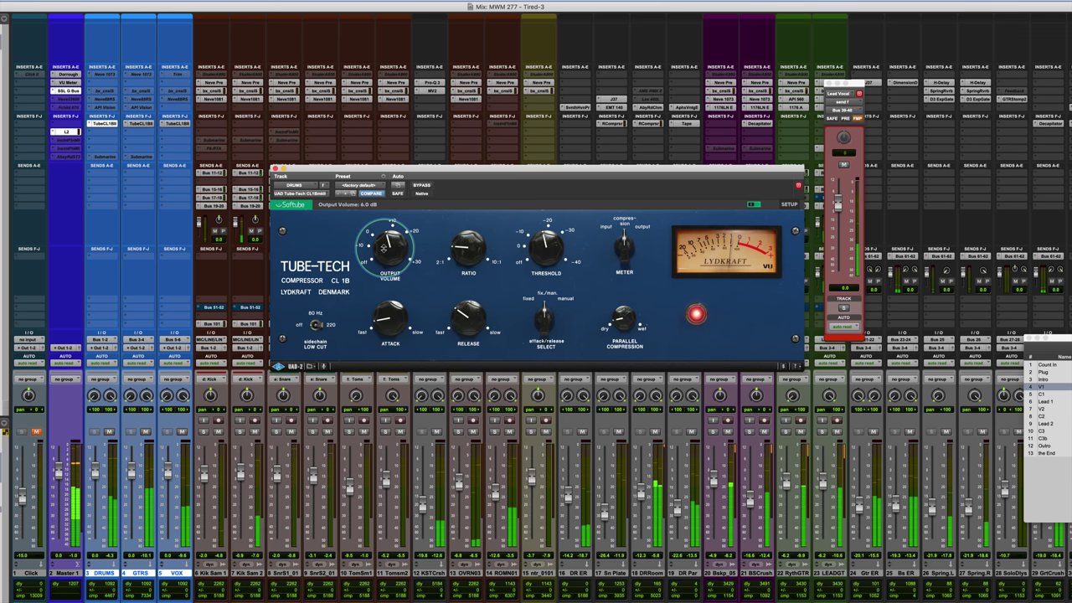
left_click(104, 123, "super")
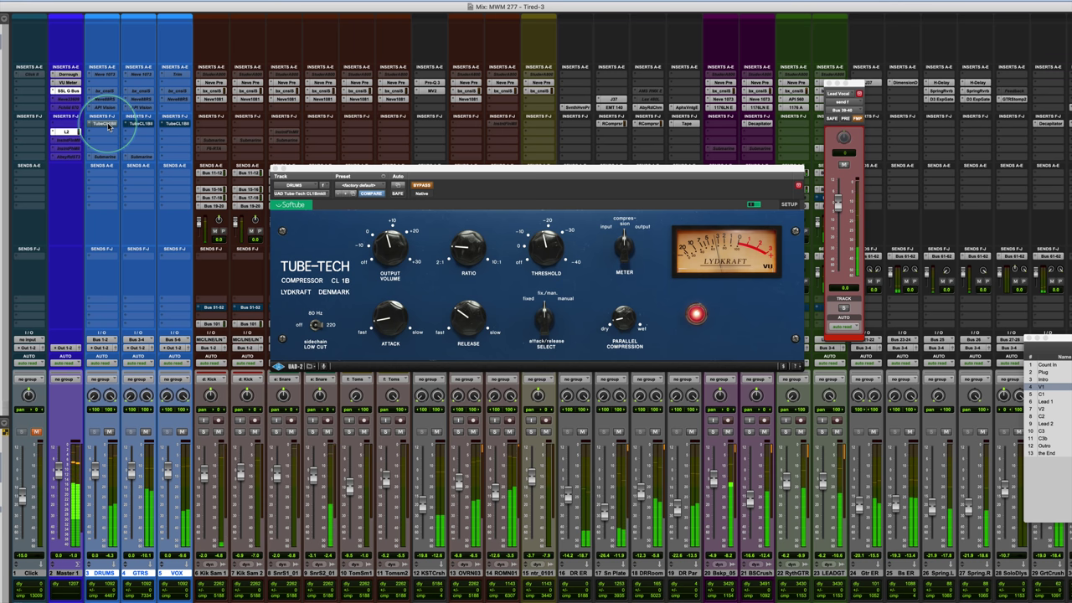
left_click(106, 124, "super")
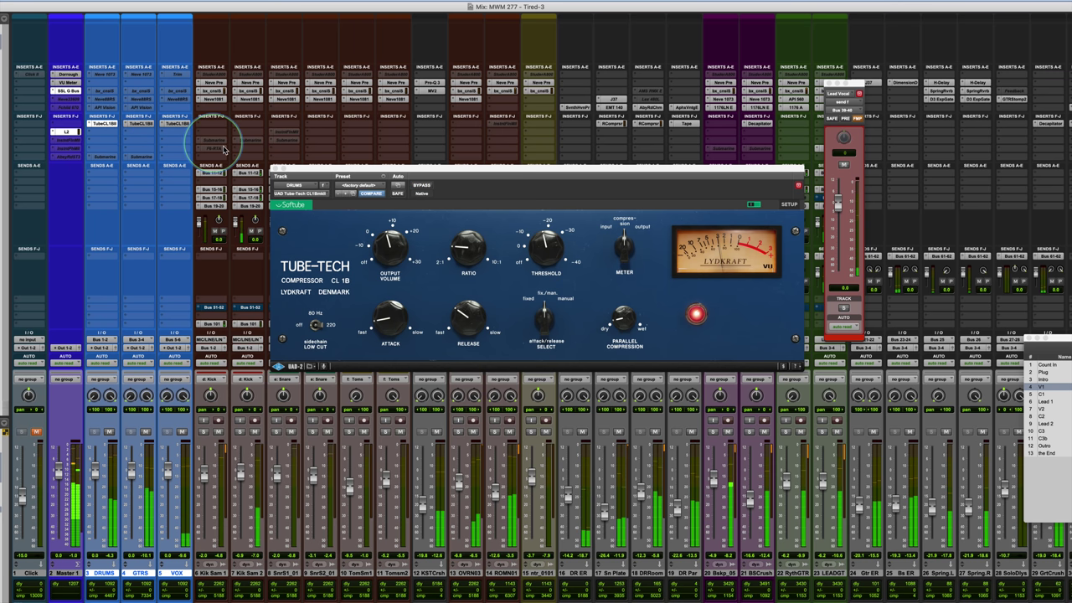
Set the DRUMS compressor's Threshold to about -14.5 dB and repeatedly compare the three bus compressors bypassed and active
left_click(530, 248)
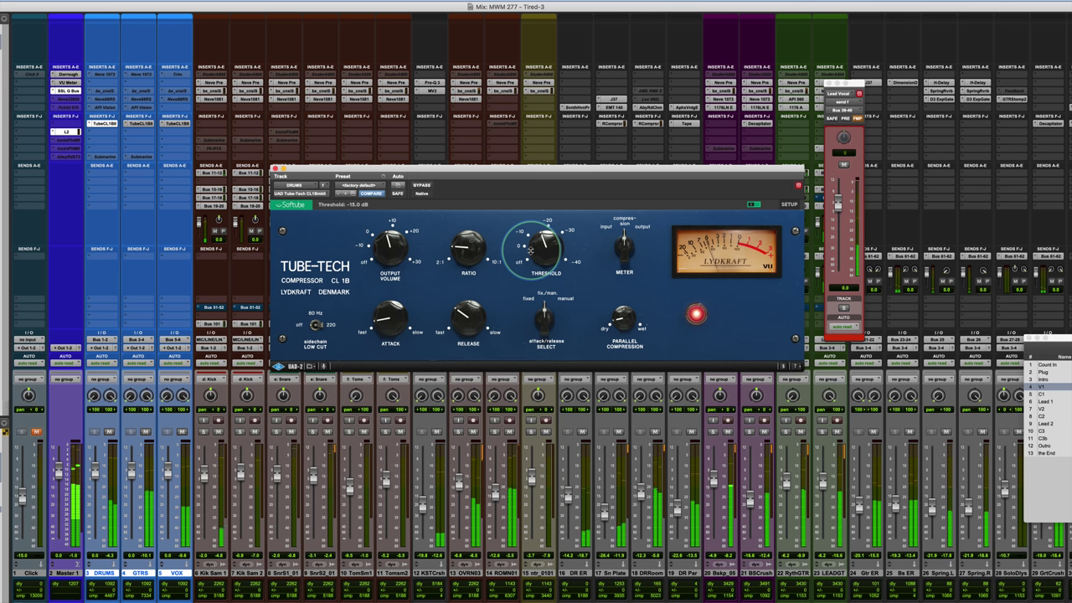
scroll(530, 249, "up", 1)
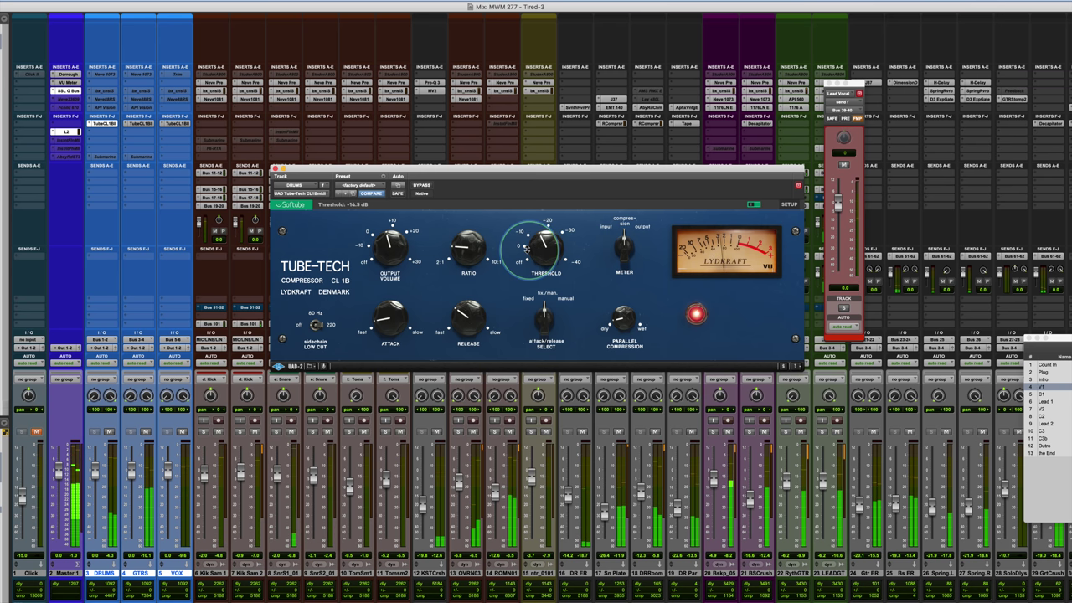
left_click(104, 124, "super")
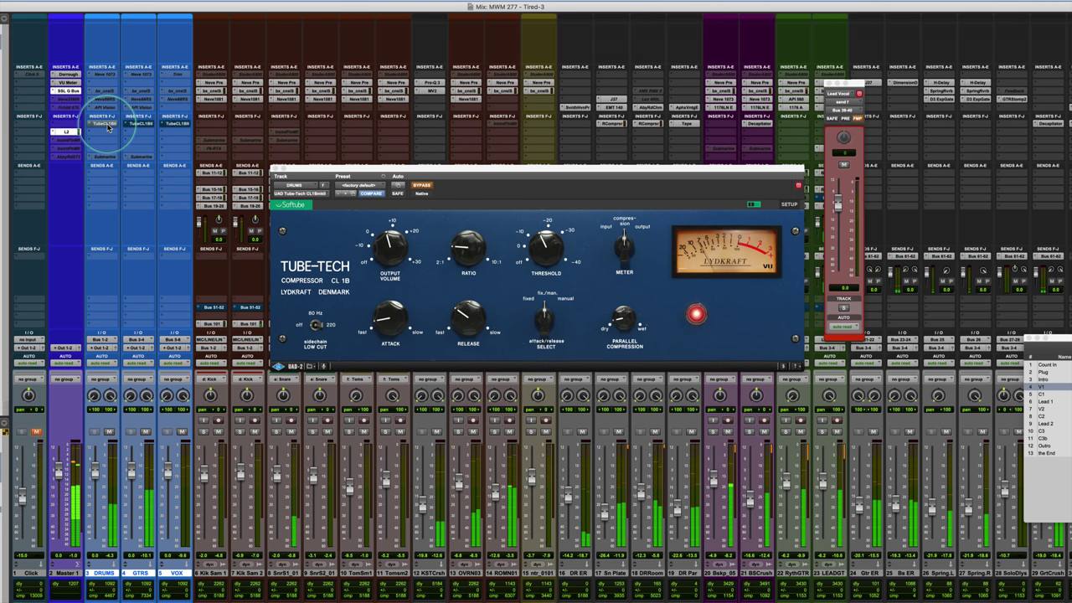
left_click(104, 124, "super")
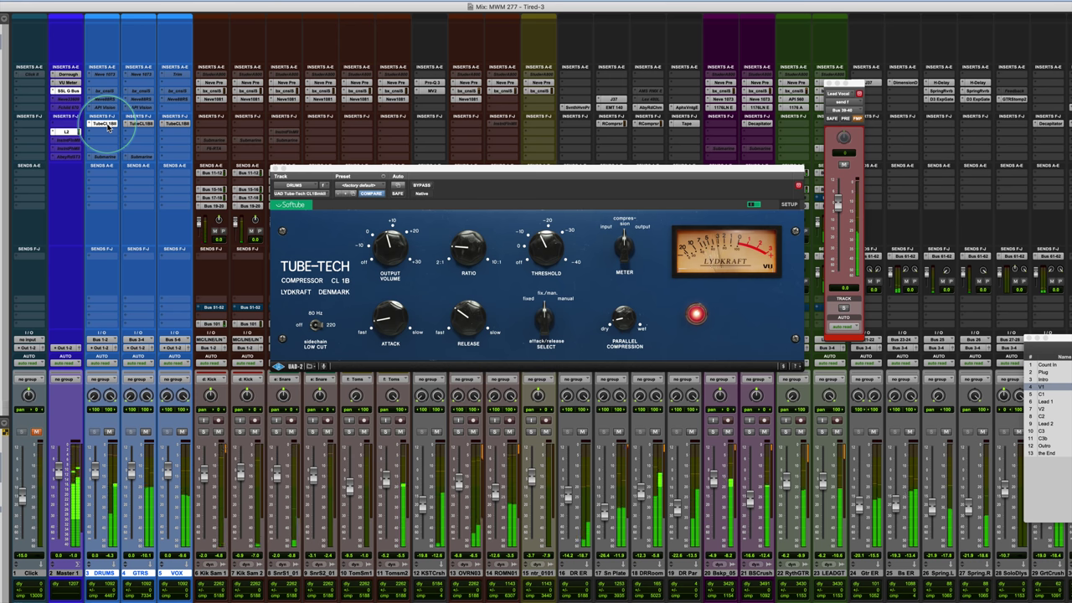
left_click(105, 124, "super")
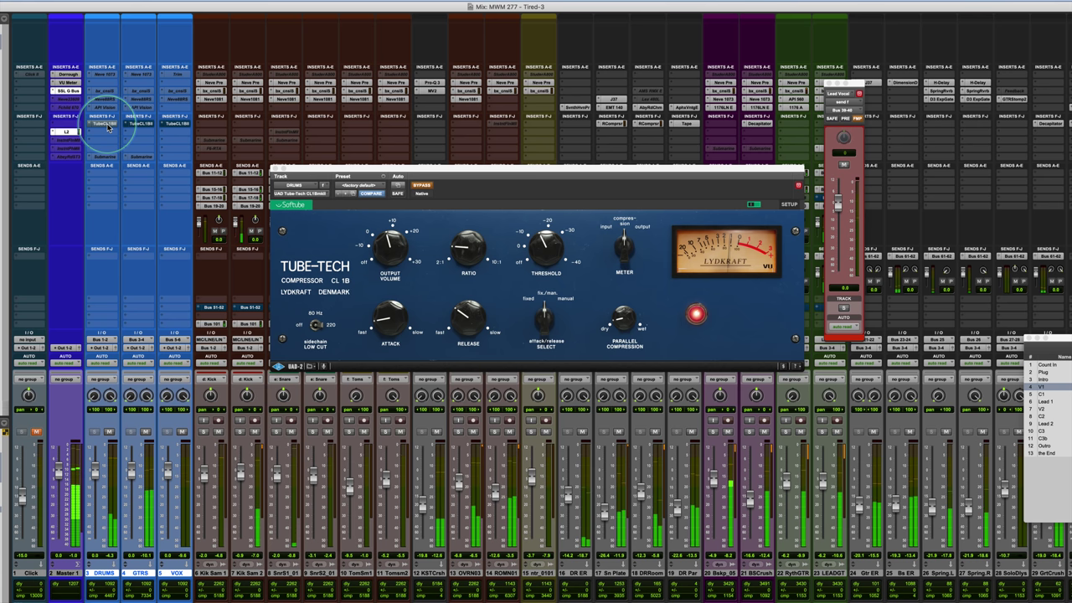
left_click(104, 124, "super")
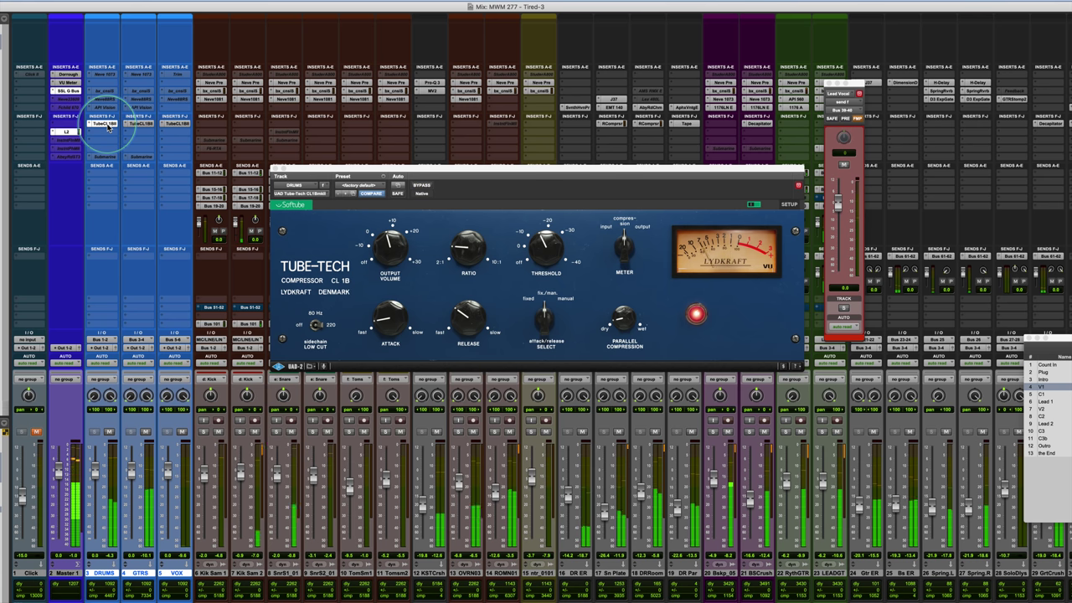
left_click(104, 124, "super")
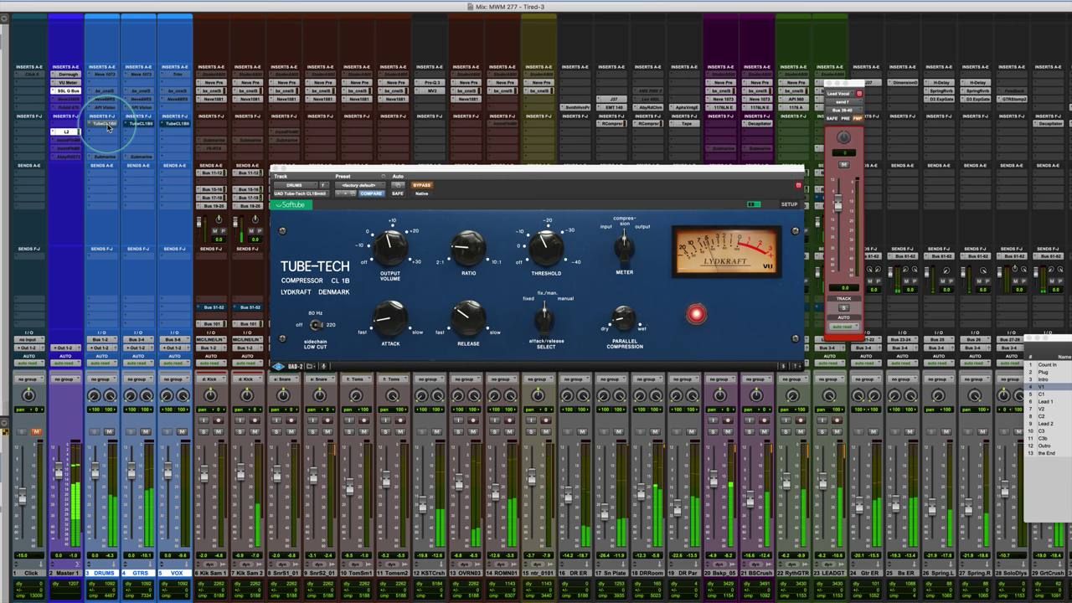
left_click(105, 124, "super")
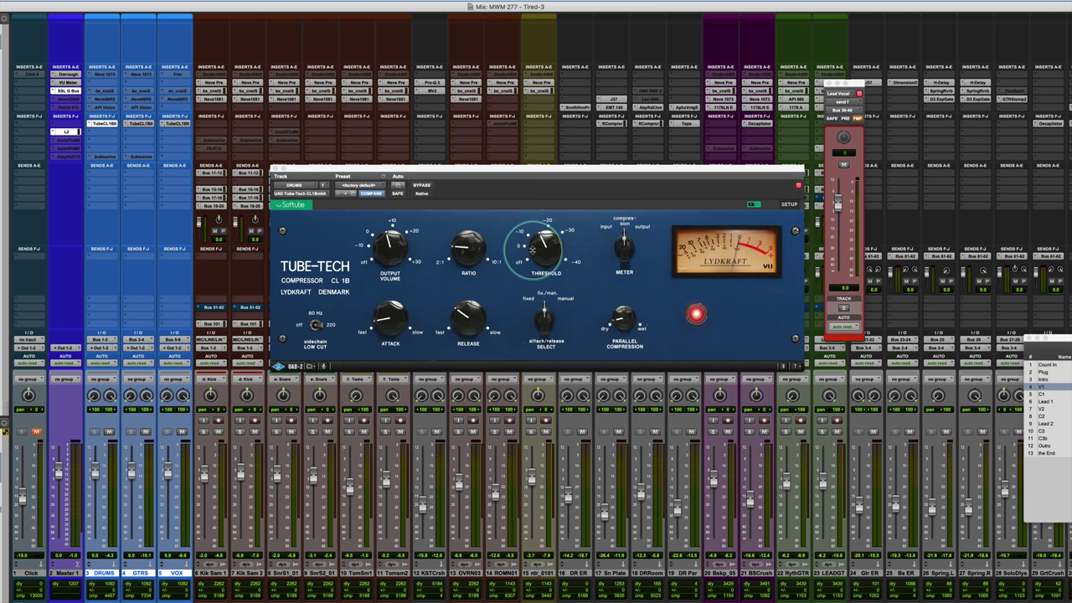
Switch to Microsoft PowerPoint
left_click_drag(532, 250, 525, 274)
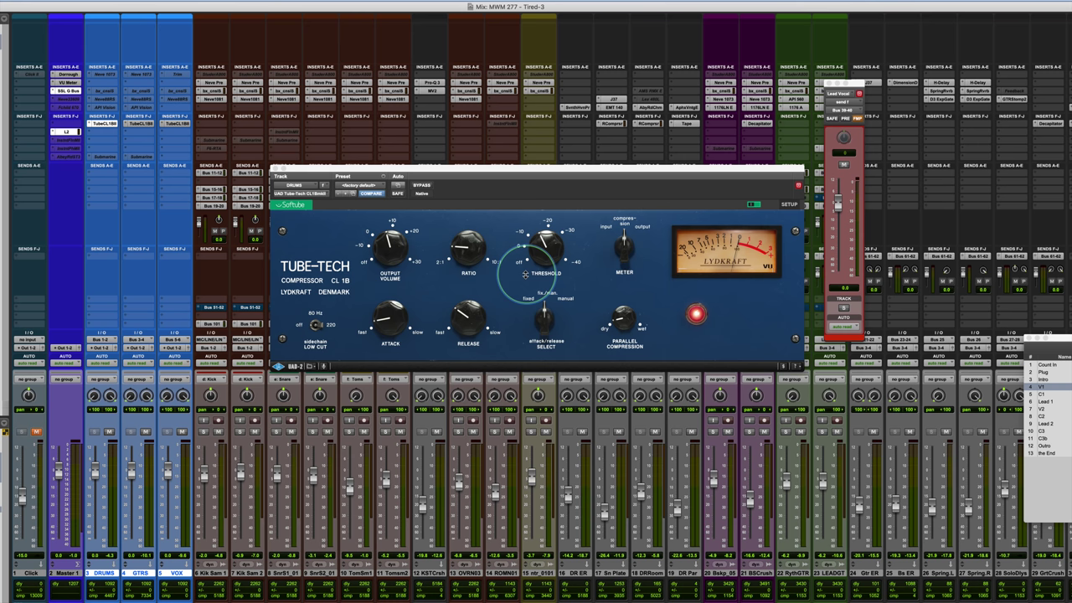
key("super+Tab")
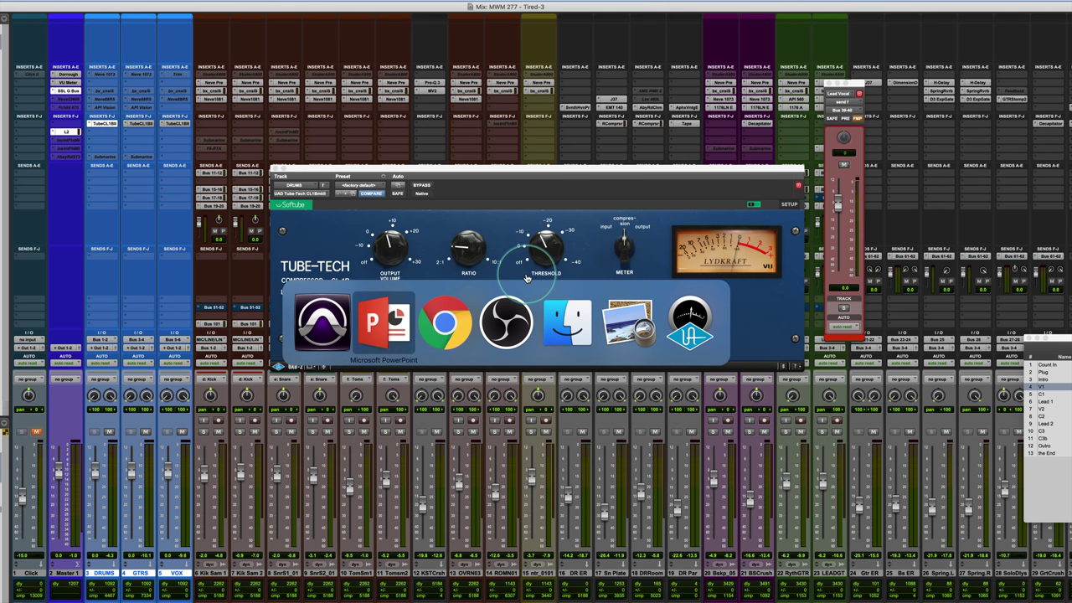